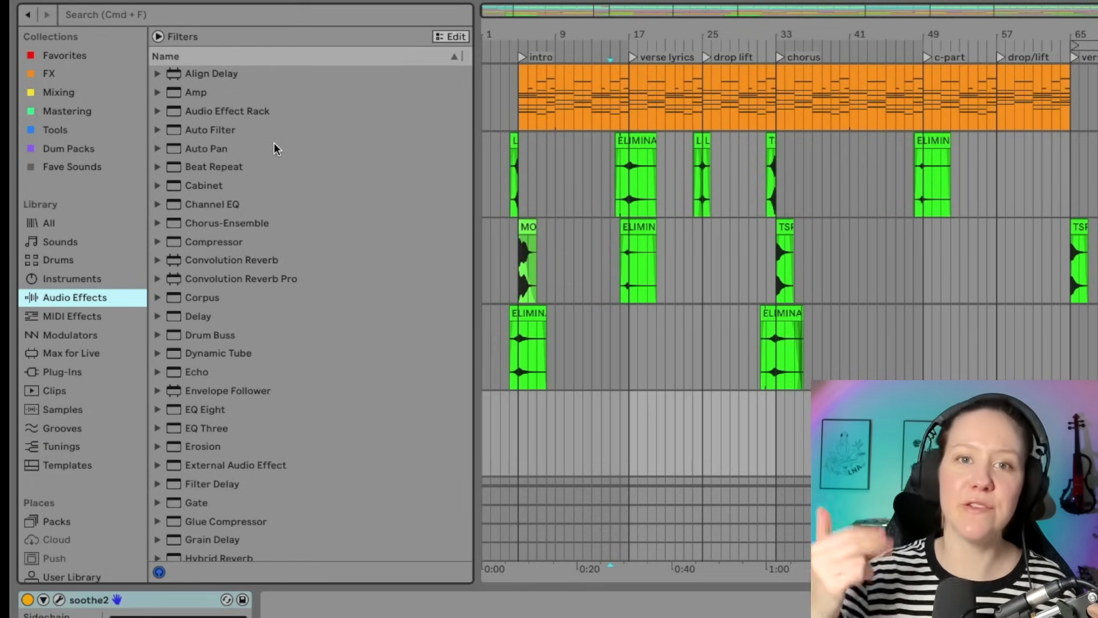
- Browse the Audio Effects list, expand its filters, and open the tag editor
scroll(321, 338, "down", 3)
scroll(322, 338, "down", 5)
scroll(321, 337, "up", 8)
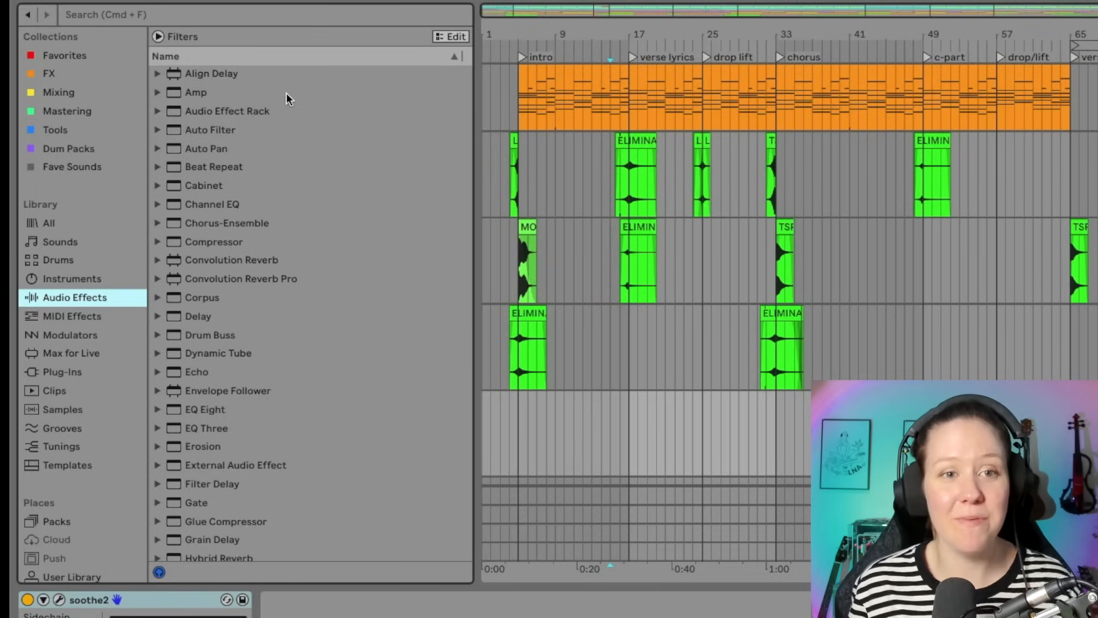
left_click(158, 36)
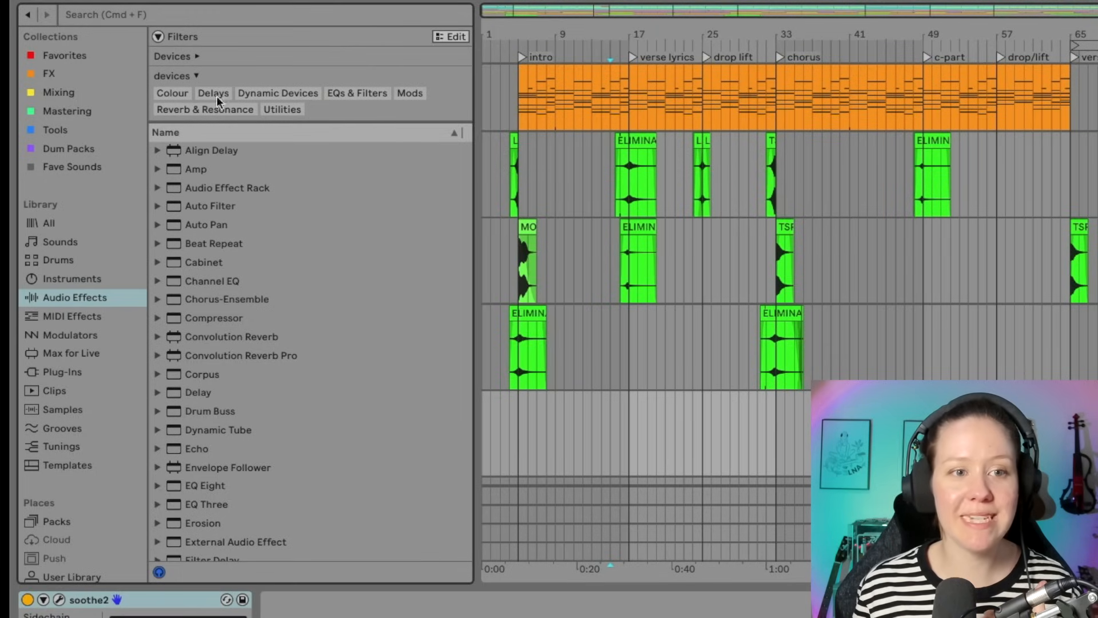
left_click(455, 37)
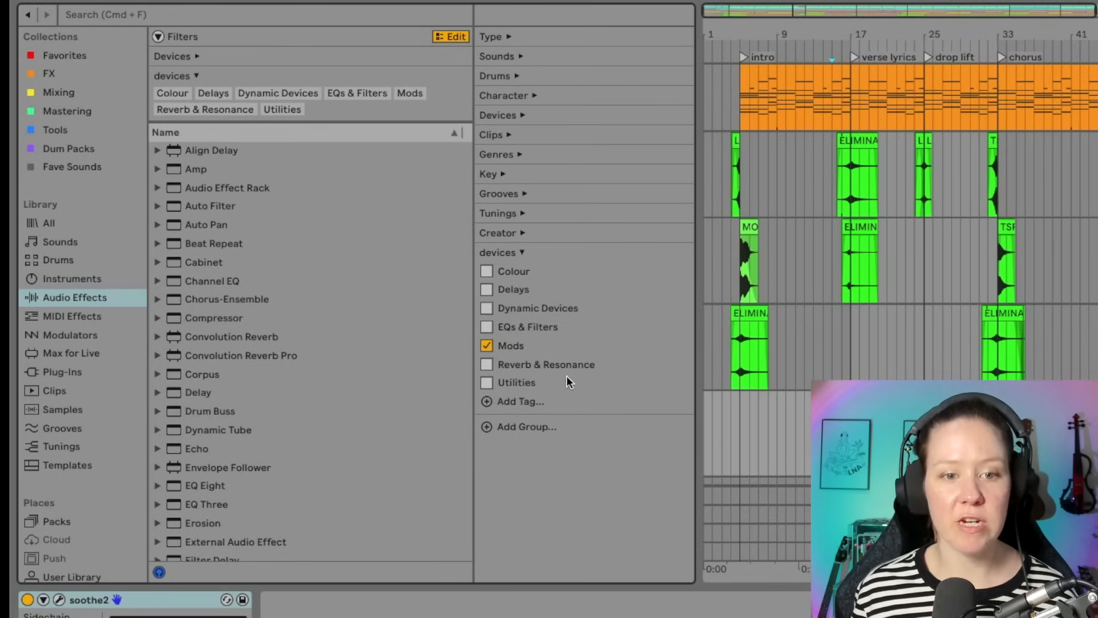
- Examine which custom devices tags are assigned to individual audio effects, including Compressor, Convolution Reverb and Channel EQ
left_click(225, 187)
left_click(224, 262)
left_click(225, 355)
left_click(225, 374)
left_click(226, 336)
left_click(225, 314)
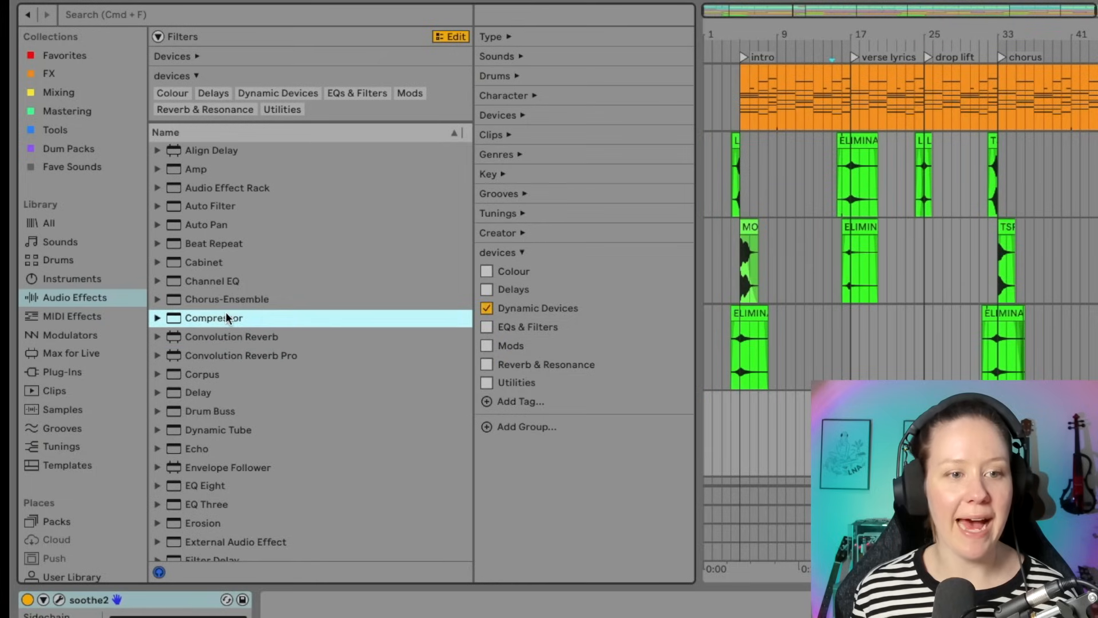
left_click(225, 299)
left_click(220, 280)
- Tag the Cabinet audio effect as Colour in the custom devices group
left_click(218, 264)
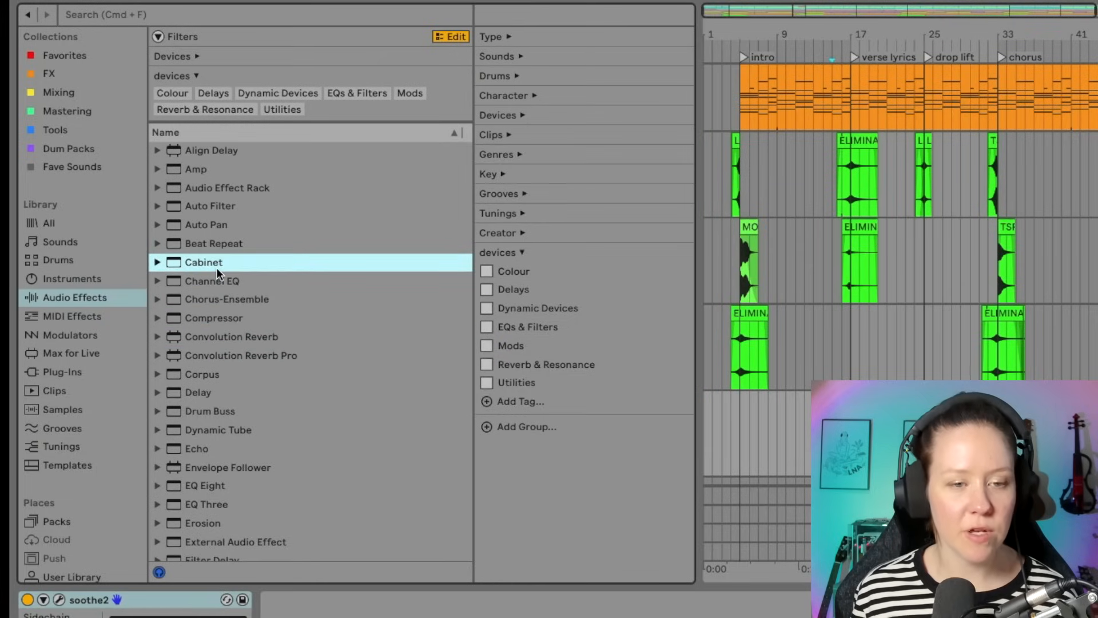
left_click(486, 271)
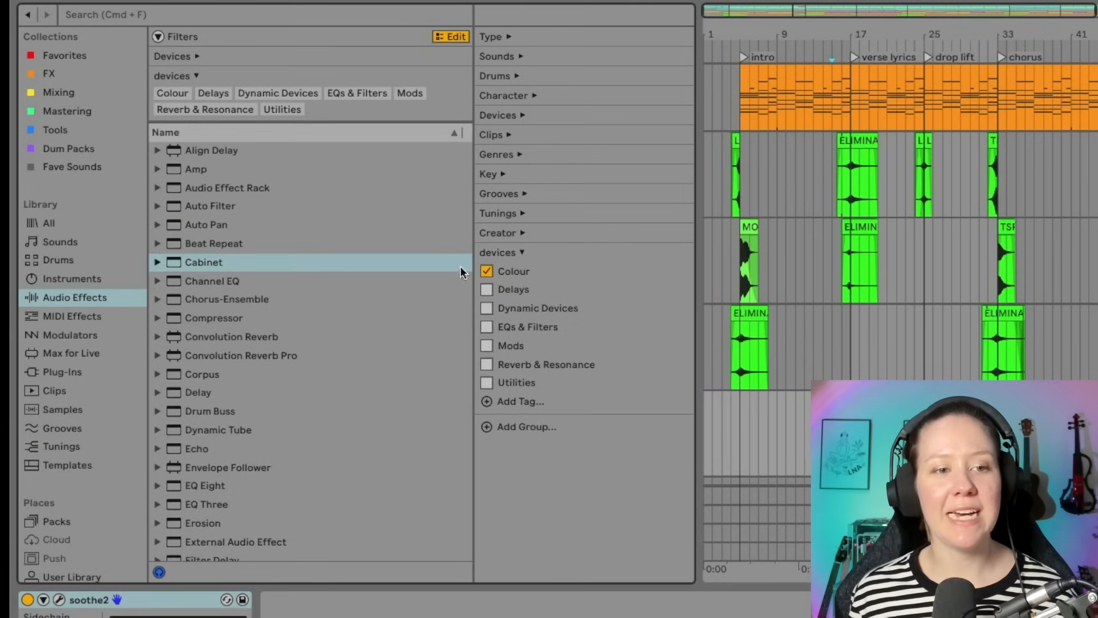
scroll(314, 449, "down", 10)
scroll(315, 448, "up", 10)
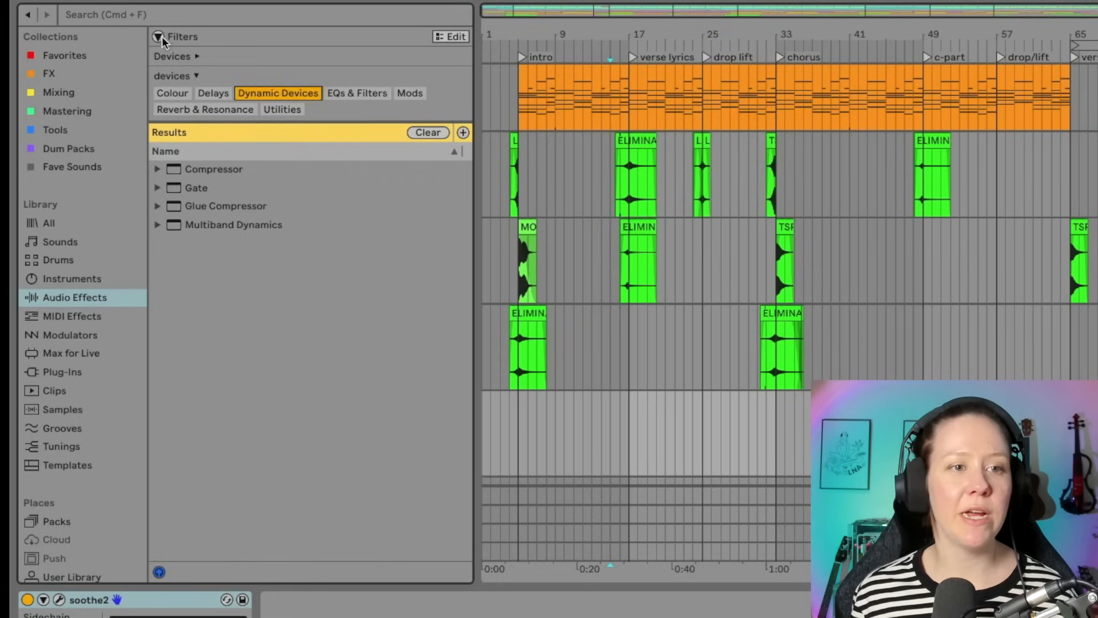
- Filter the audio effects by the custom Colour tag instead of Dynamic Devices
left_click(160, 36)
left_click(158, 34)
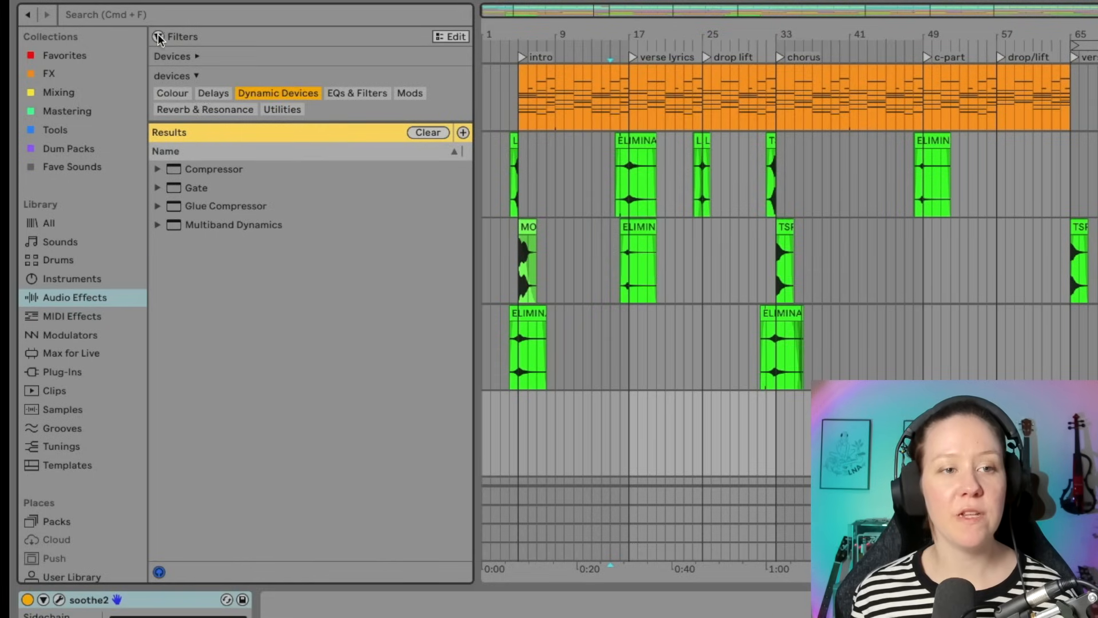
left_click(178, 92)
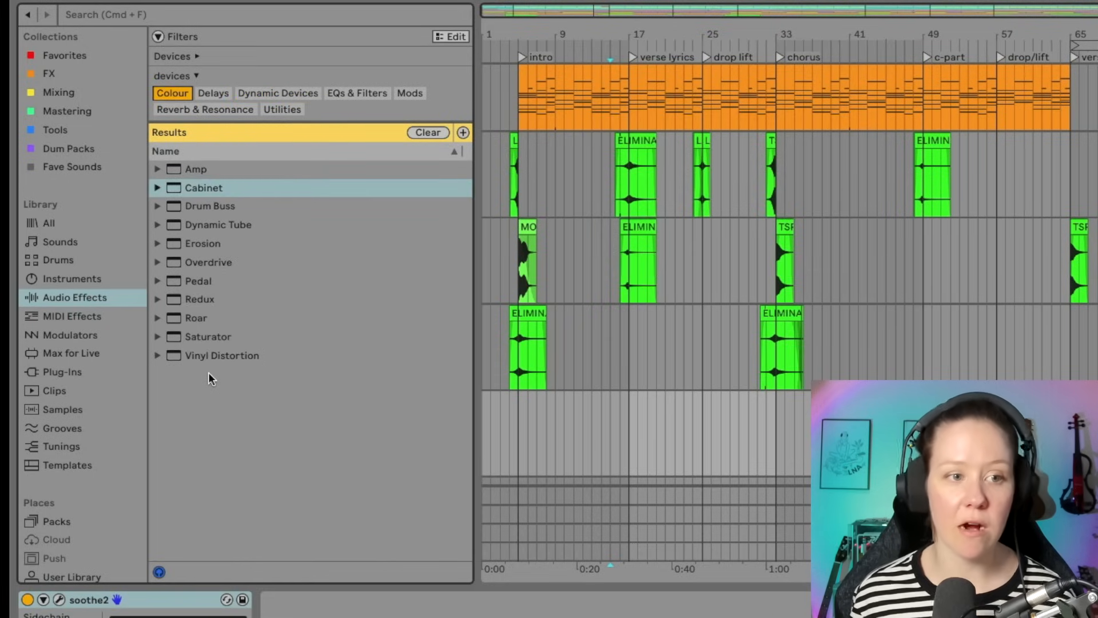
- Show the function, format and creator filters for Plug-Ins and filter the list by BABY Audio
left_click(80, 373)
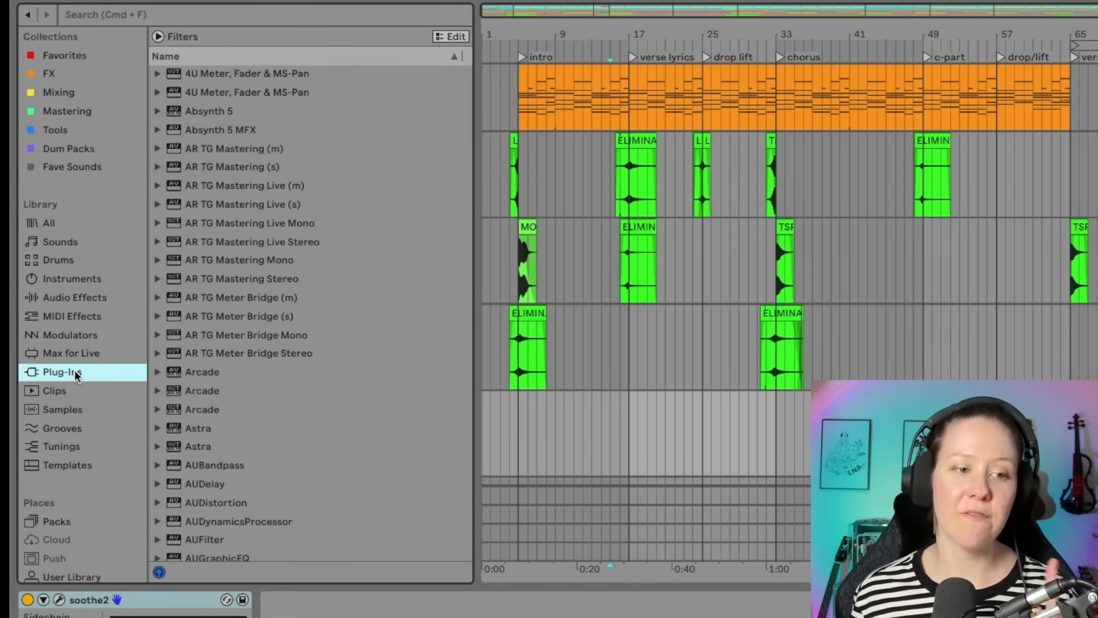
left_click(159, 38)
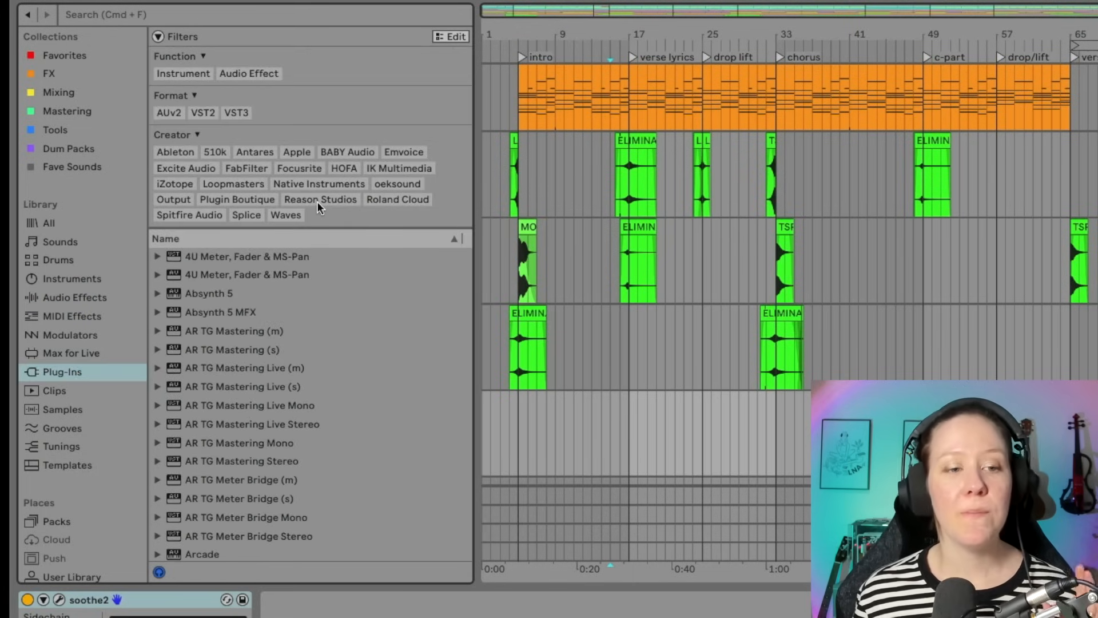
scroll(299, 429, "down", 20)
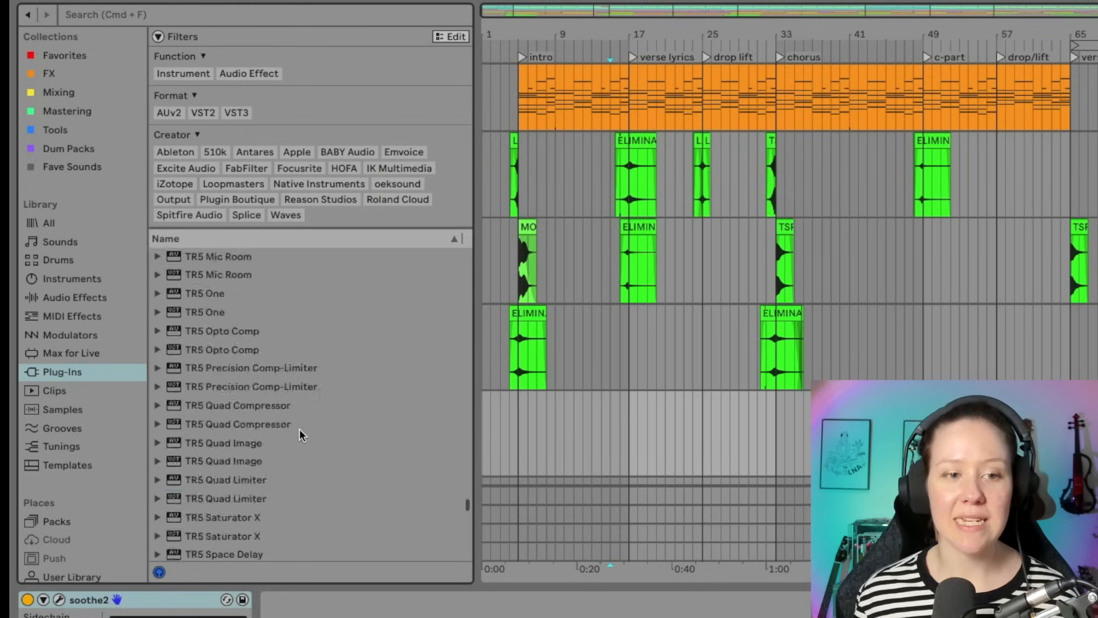
scroll(300, 435, "up", 20)
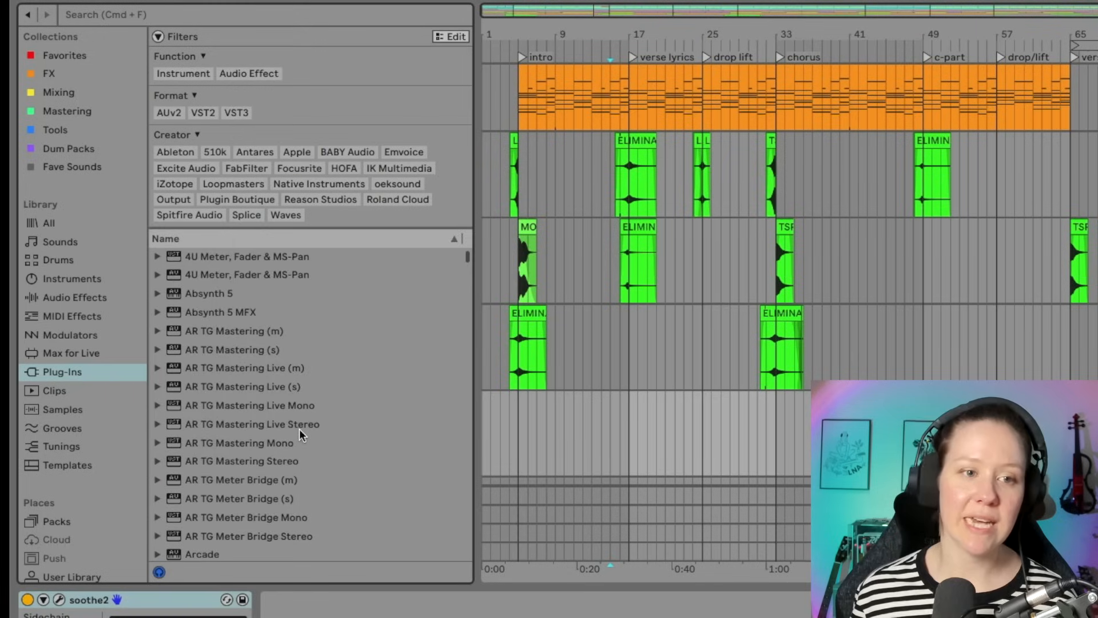
left_click(349, 153)
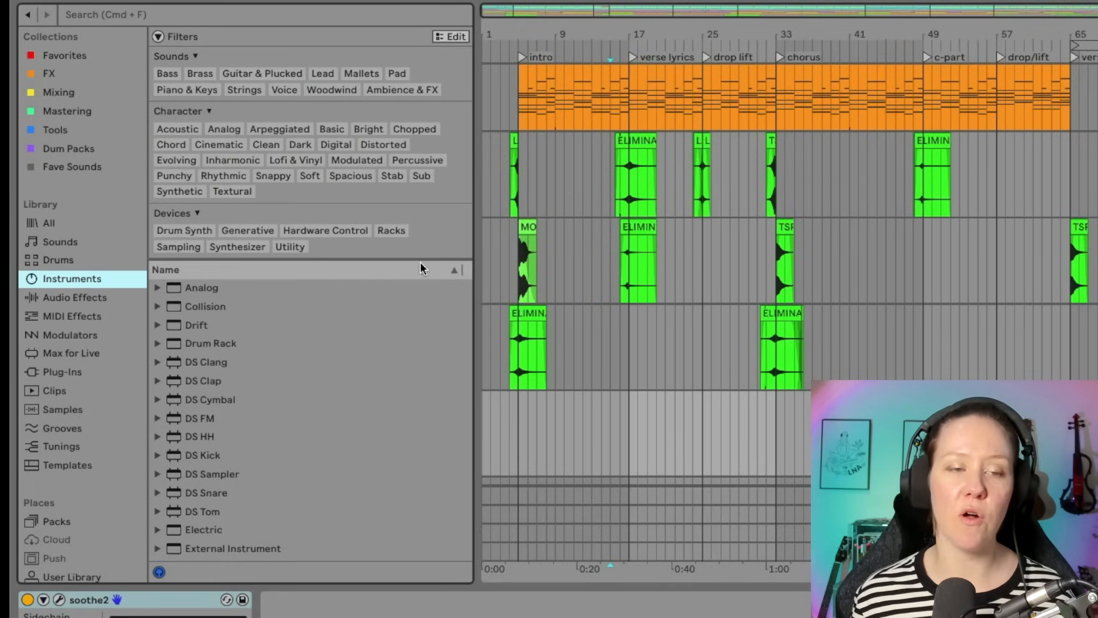
- Open the tag editor for Instruments, try the Hardware Control filter, and clear it
left_click(453, 35)
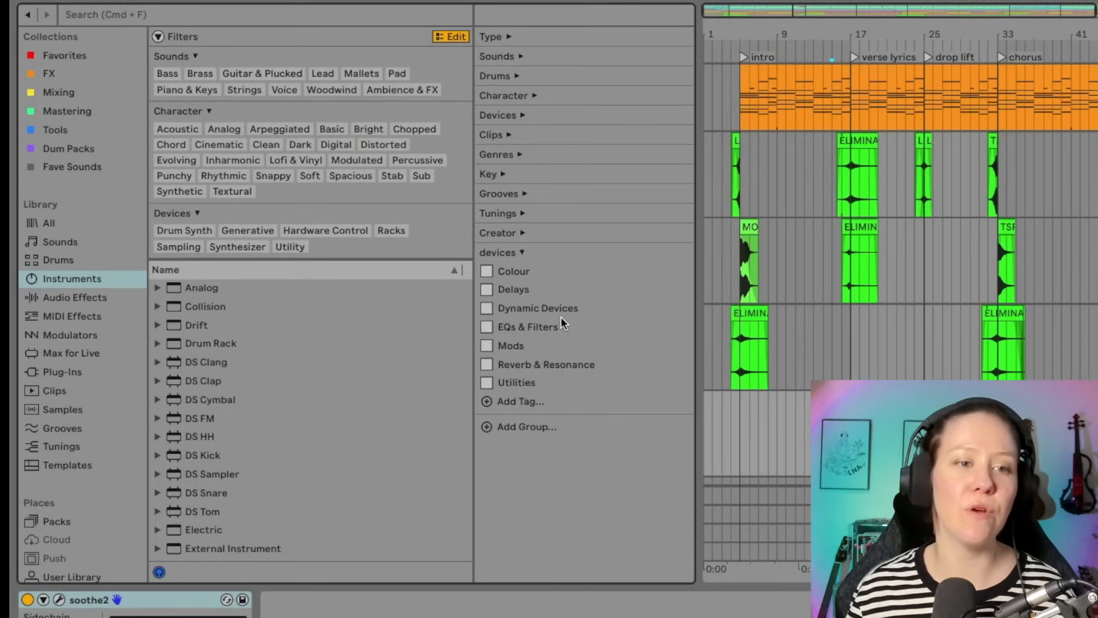
left_click(321, 233)
left_click(233, 219)
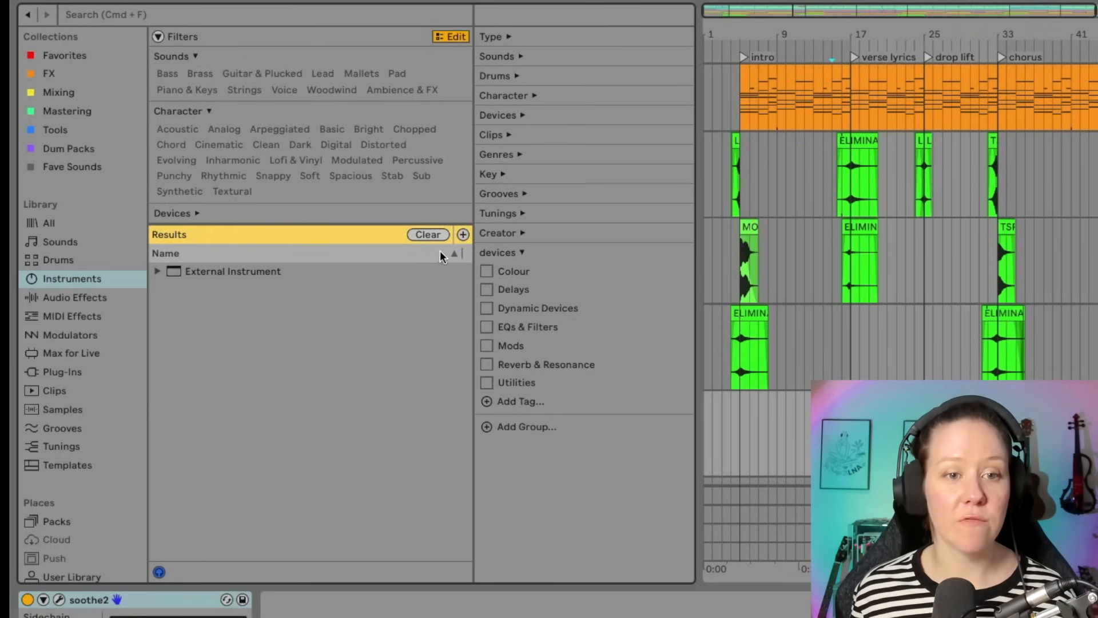
left_click(428, 234)
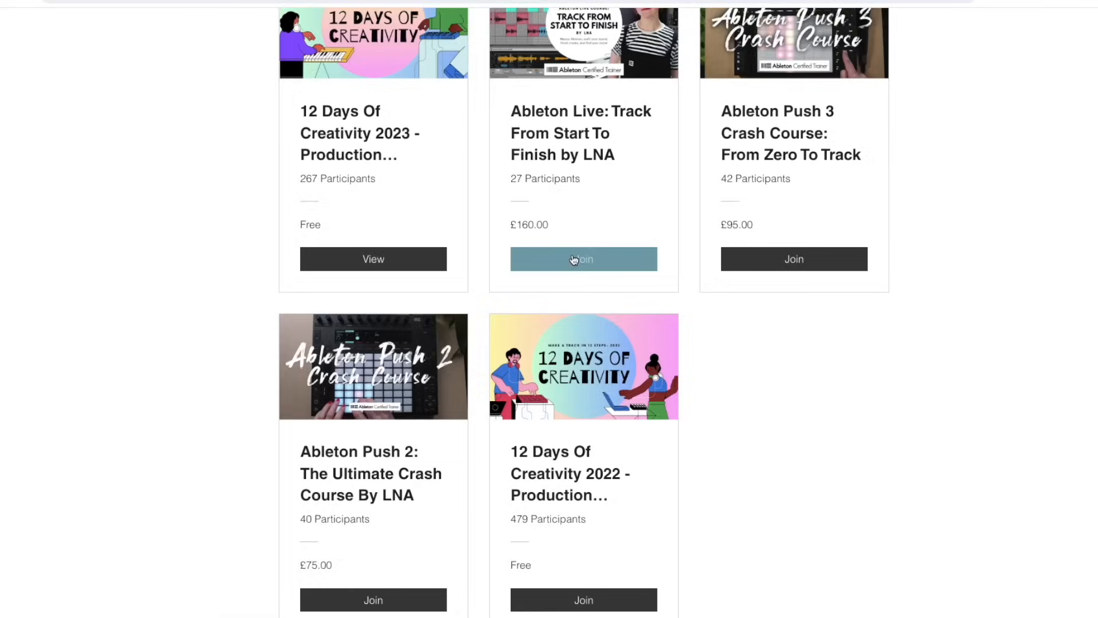
- Switch to the course website and read through the "Ableton Live: Track From Start To Finish" course page
left_click(573, 259)
scroll(945, 538, "down", 3)
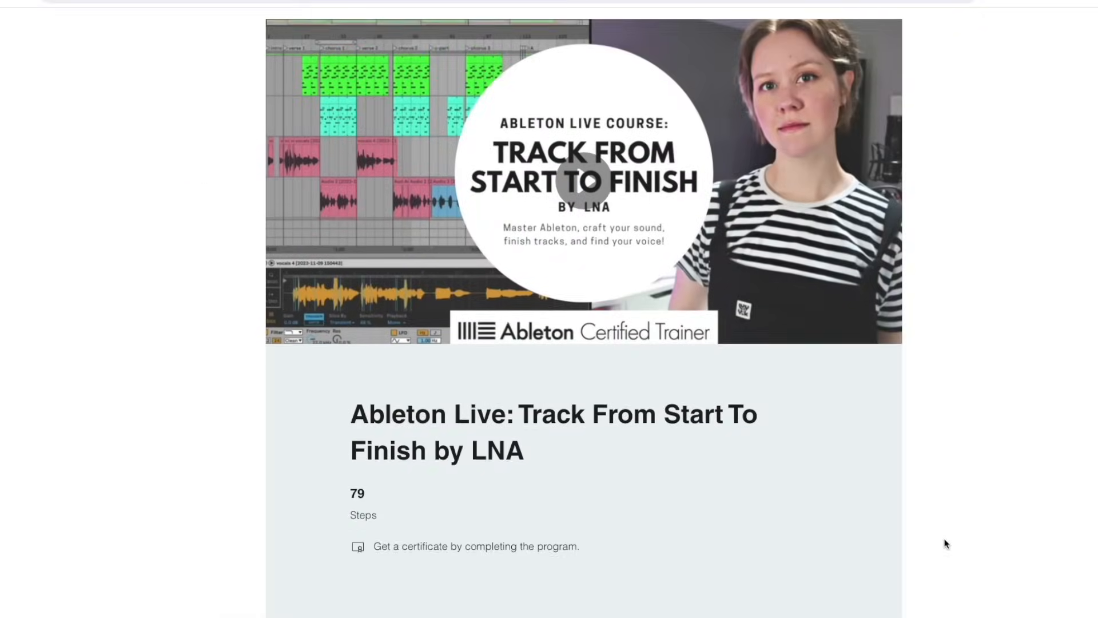
scroll(944, 543, "down", 12)
scroll(945, 543, "down", 8)
left_click(355, 445)
scroll(200, 501, "down", 3)
scroll(199, 499, "down", 4)
scroll(200, 501, "down", 5)
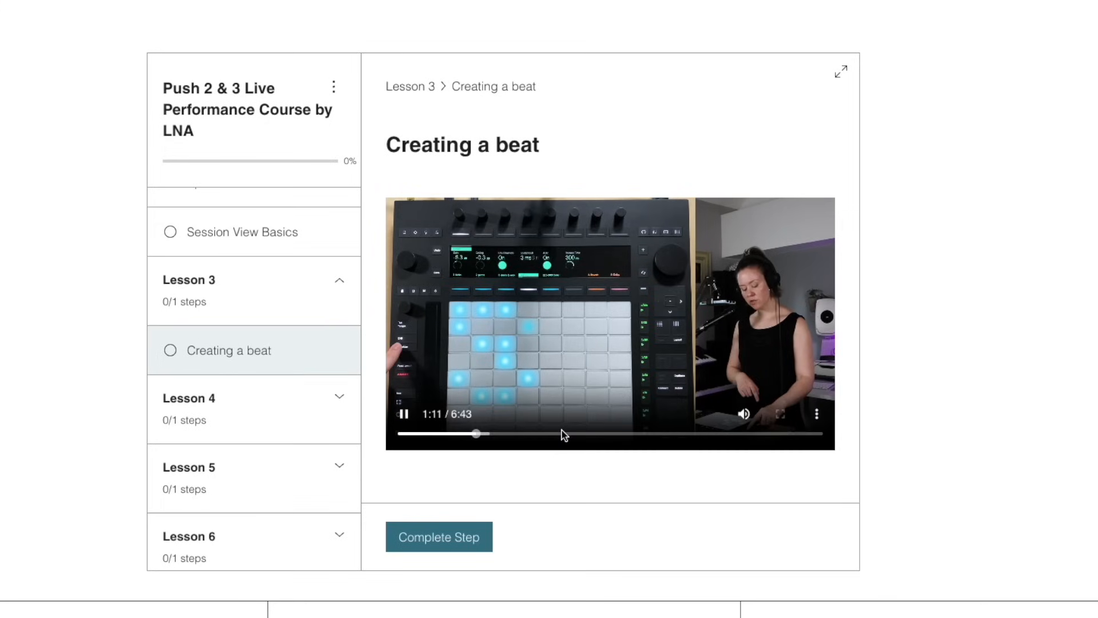
- Skip ahead through the "Creating a beat" and "Looping audio" lesson videos of the Push performance course
left_click(570, 434)
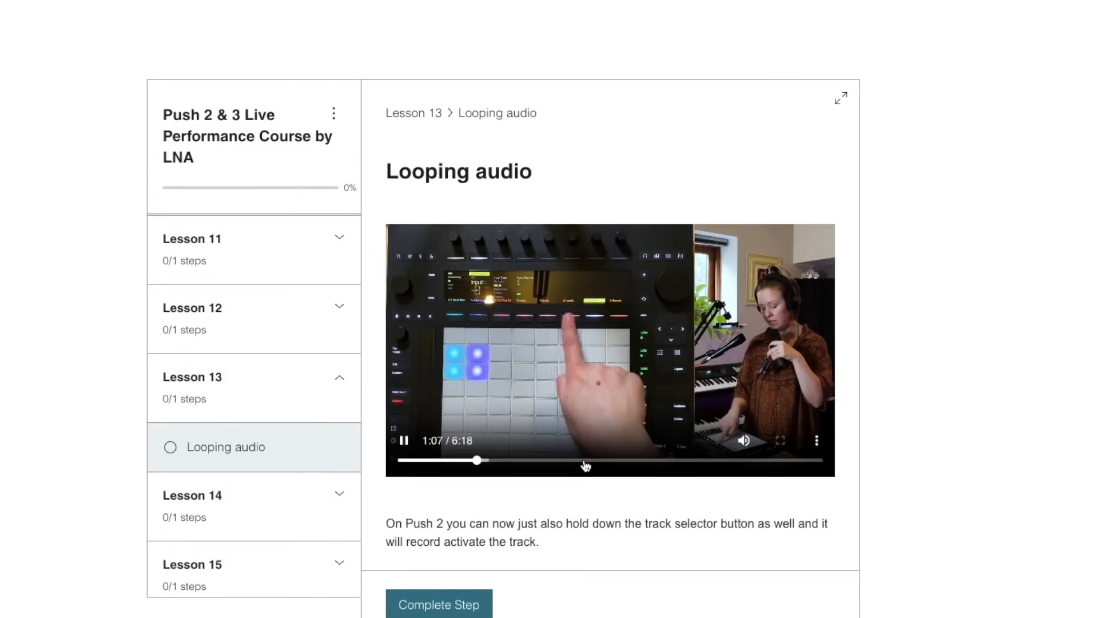
left_click(584, 460)
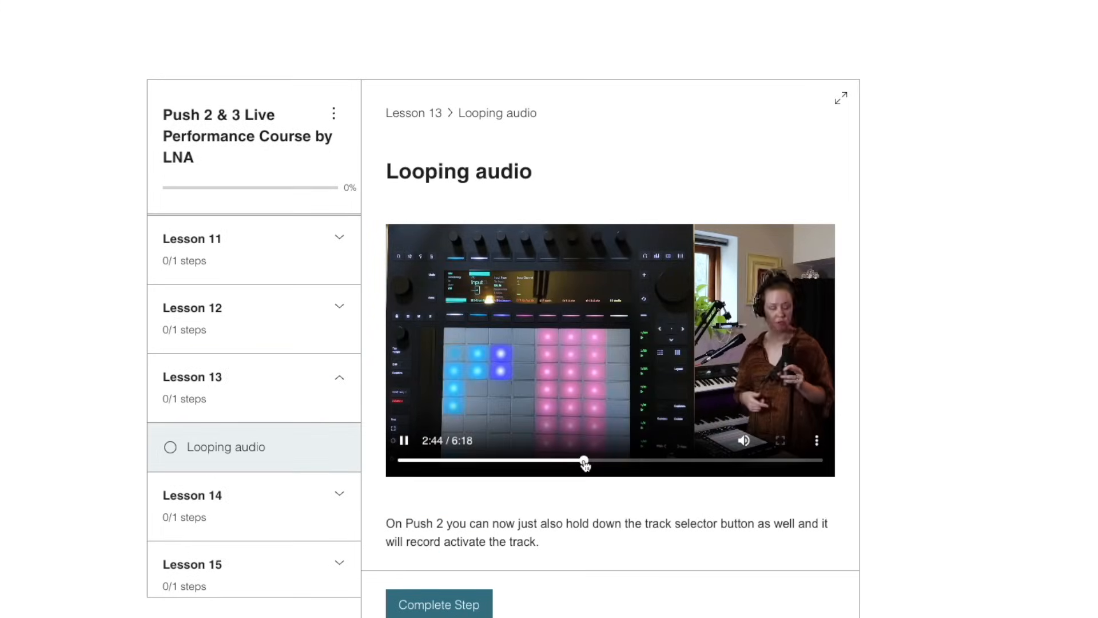
left_click(656, 461)
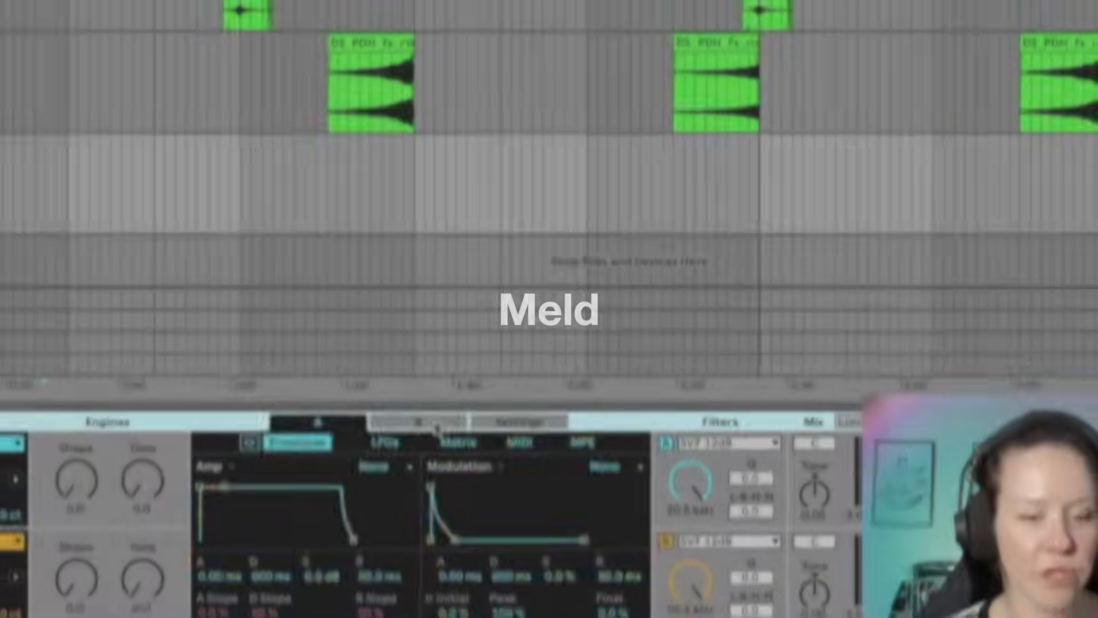
- Switch to Ableton Live and compare the envelope pages of Meld's engines A and B
left_click(417, 436)
left_click(529, 437)
left_click(407, 437)
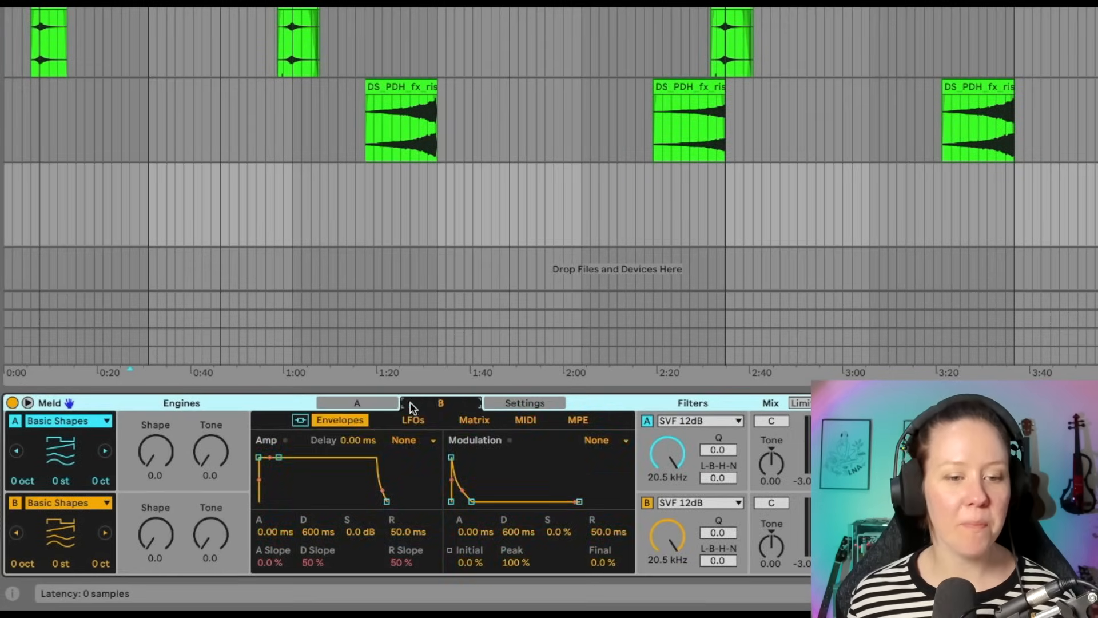
left_click(357, 404)
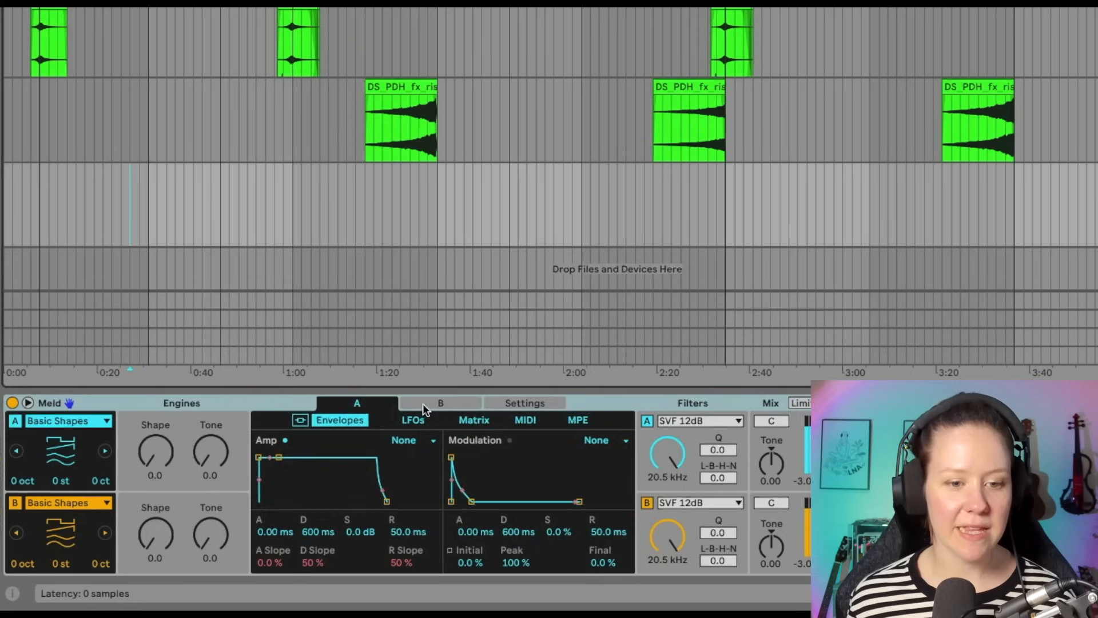
left_click(446, 403)
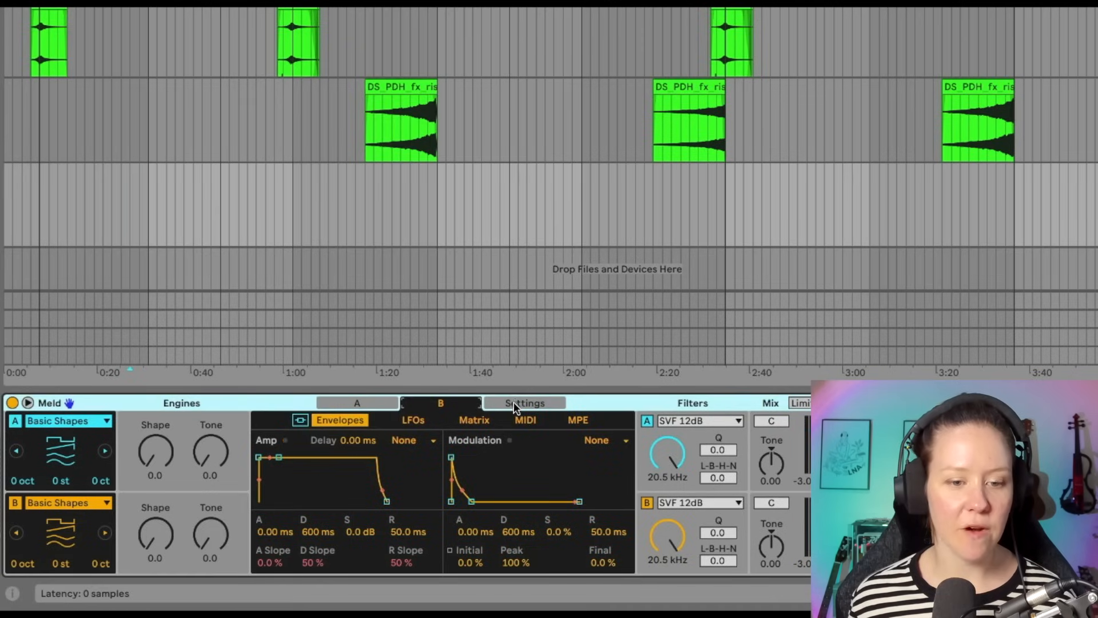
left_click(356, 403)
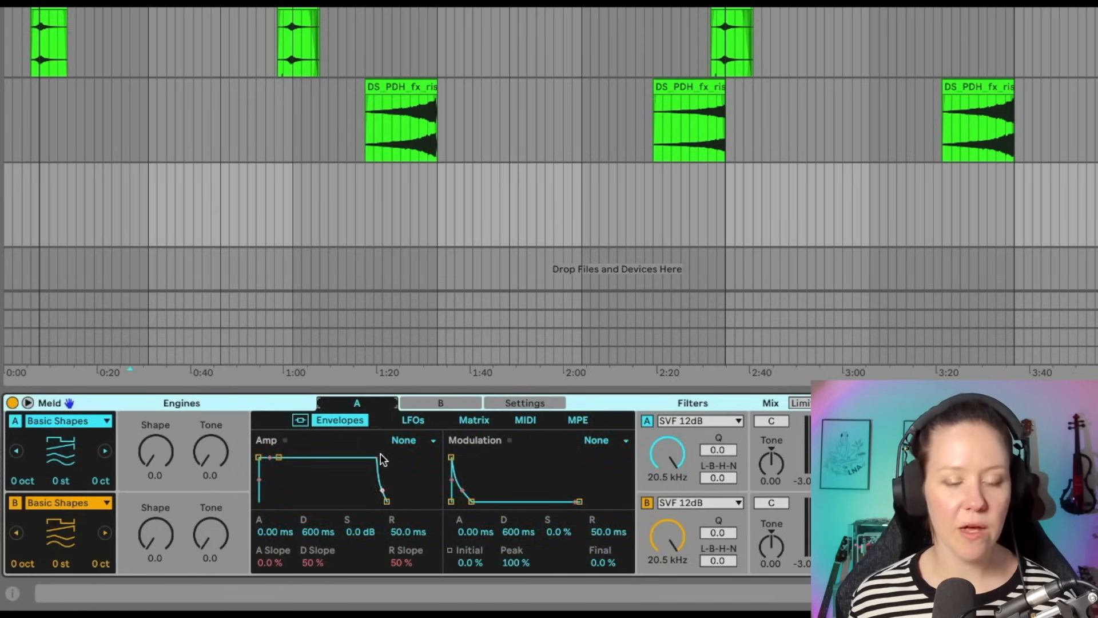
- Examine Meld's Matrix, MIDI and MPE modulation pages for both engines, finishing on its Settings page
left_click(488, 421)
left_click(525, 420)
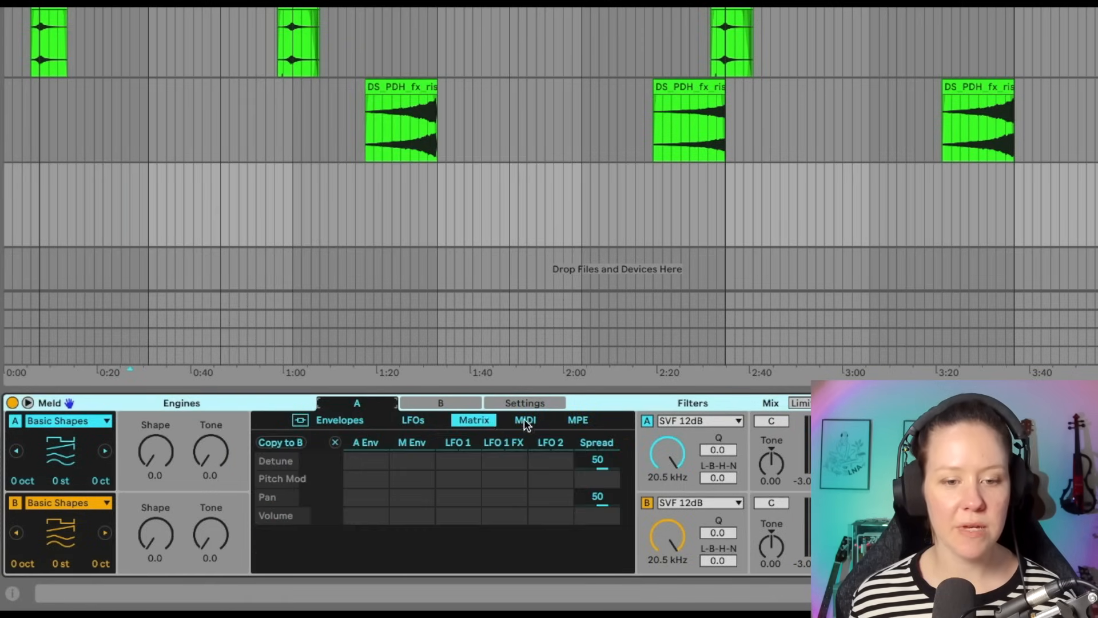
left_click(572, 418)
left_click(476, 404)
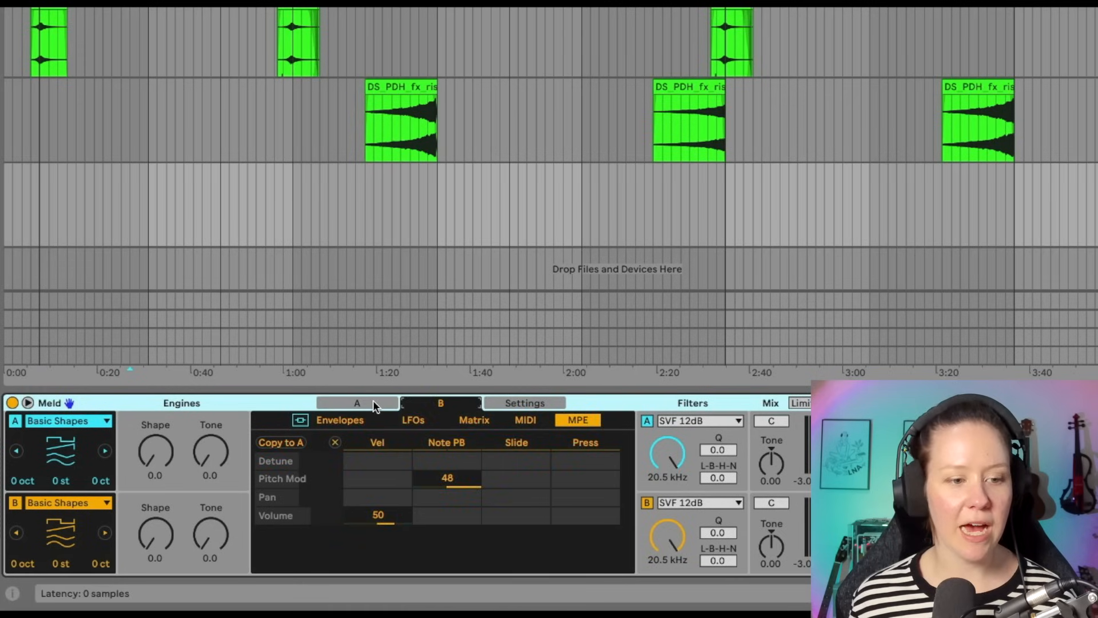
left_click(372, 402)
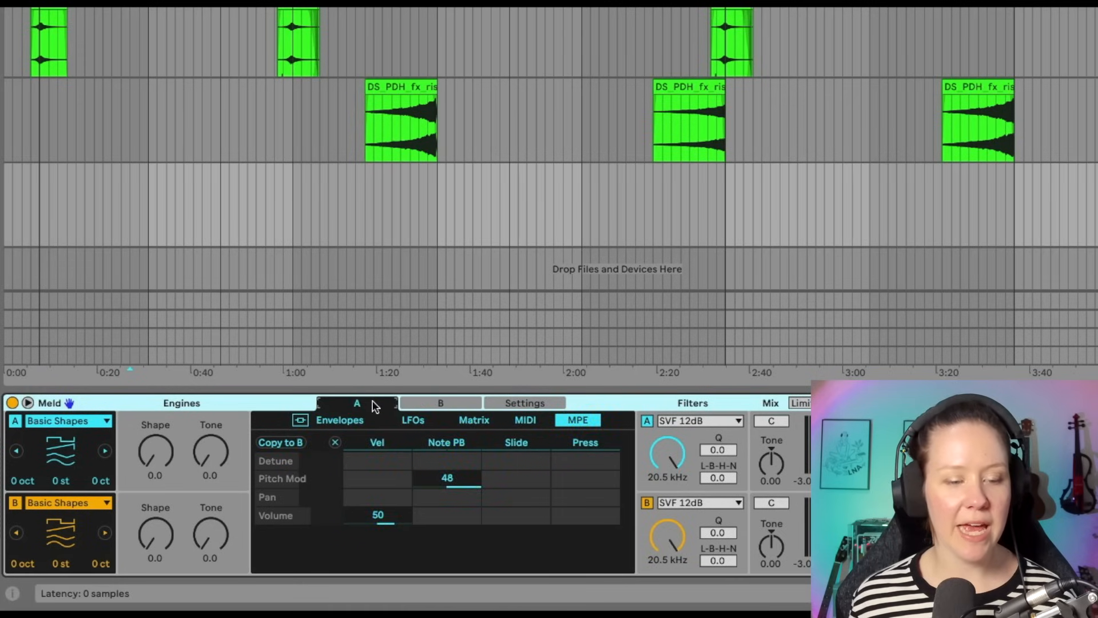
left_click(438, 402)
left_click(509, 405)
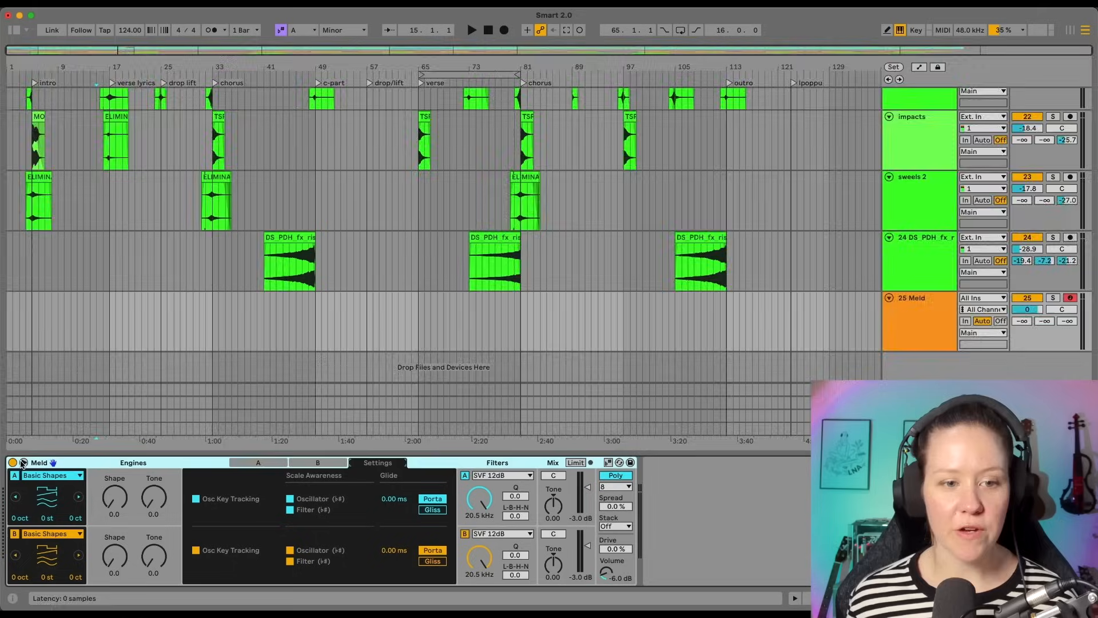
- Open Meld's expanded modulation matrix and compare the routings of engines A and B
left_click(27, 402)
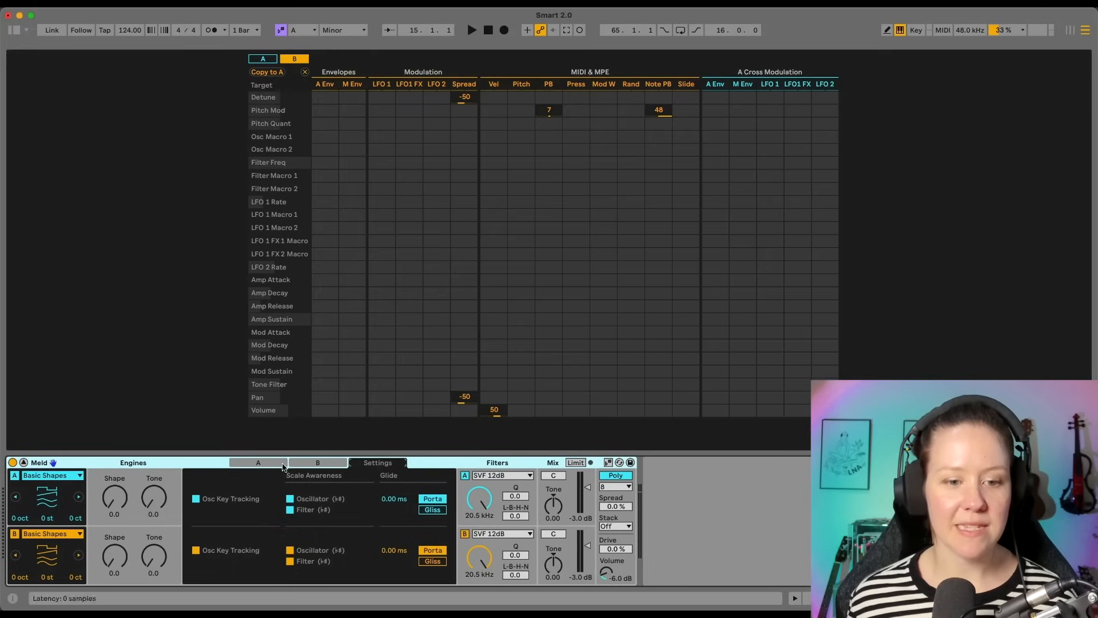
left_click(258, 462)
left_click(253, 475)
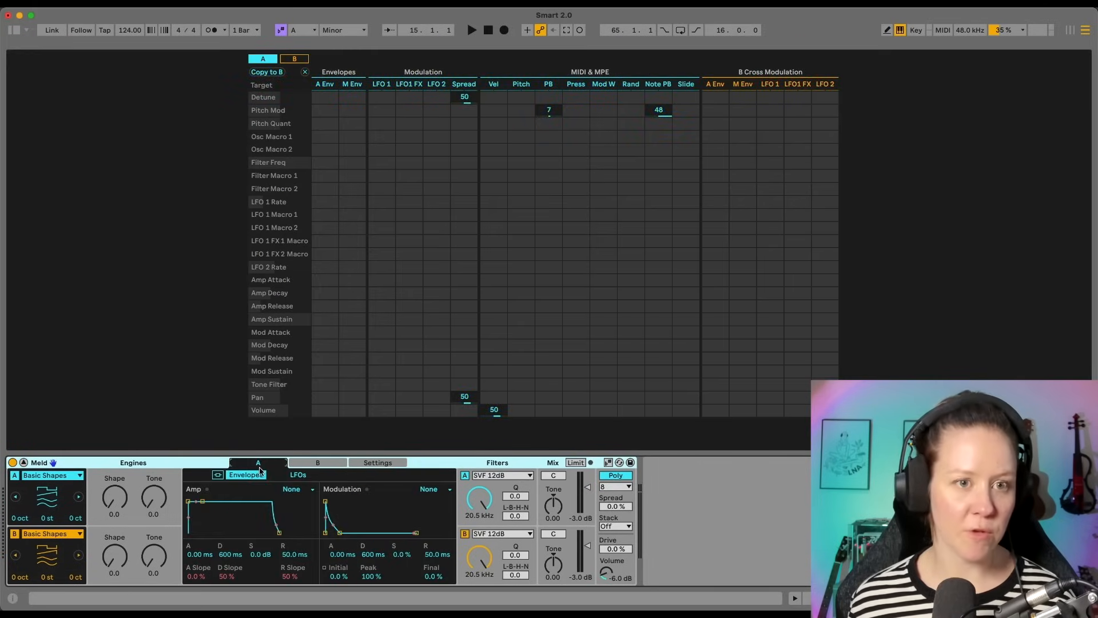
left_click(294, 59)
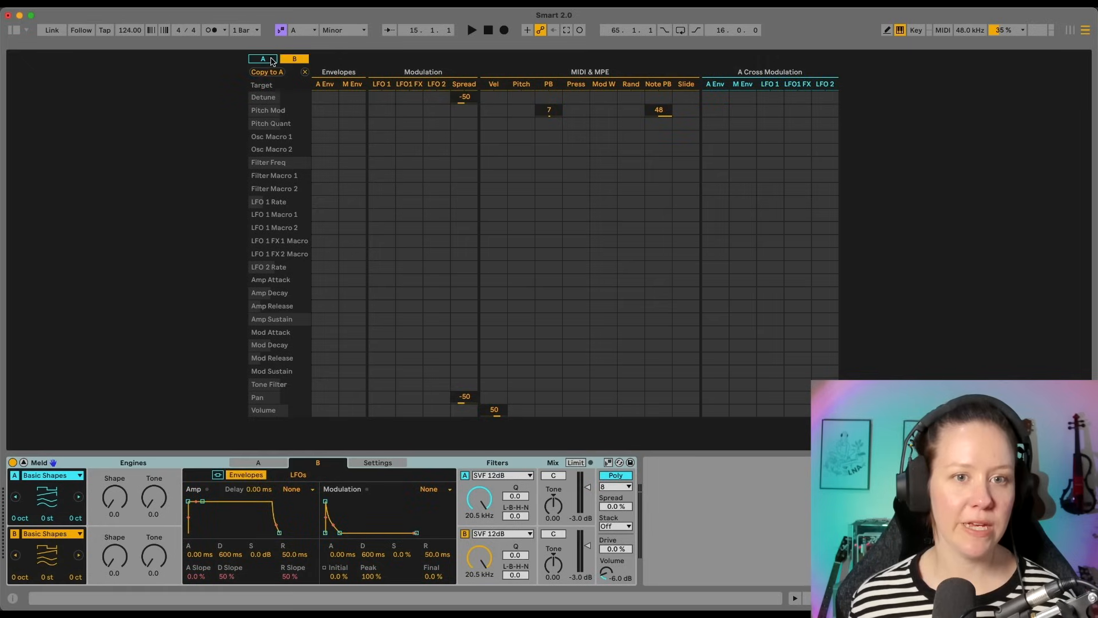
left_click(272, 59)
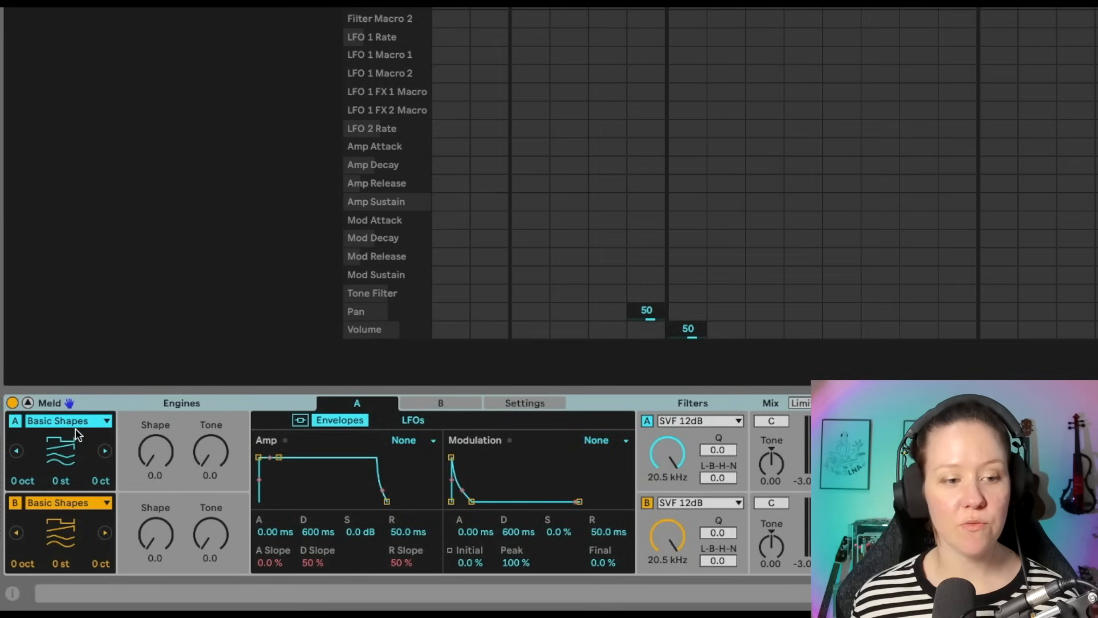
- Set Meld's engine A to Crackle and adjust its density to 17.5 and its intensity to 43.7
left_click(70, 421)
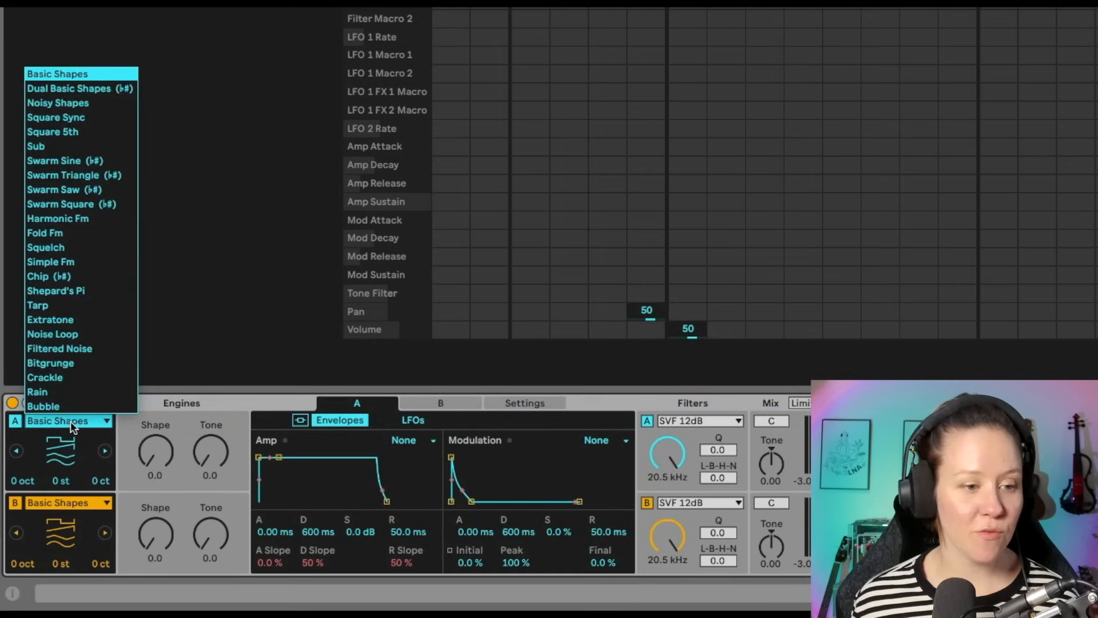
left_click(80, 377)
left_click_drag(138, 458, 138, 433)
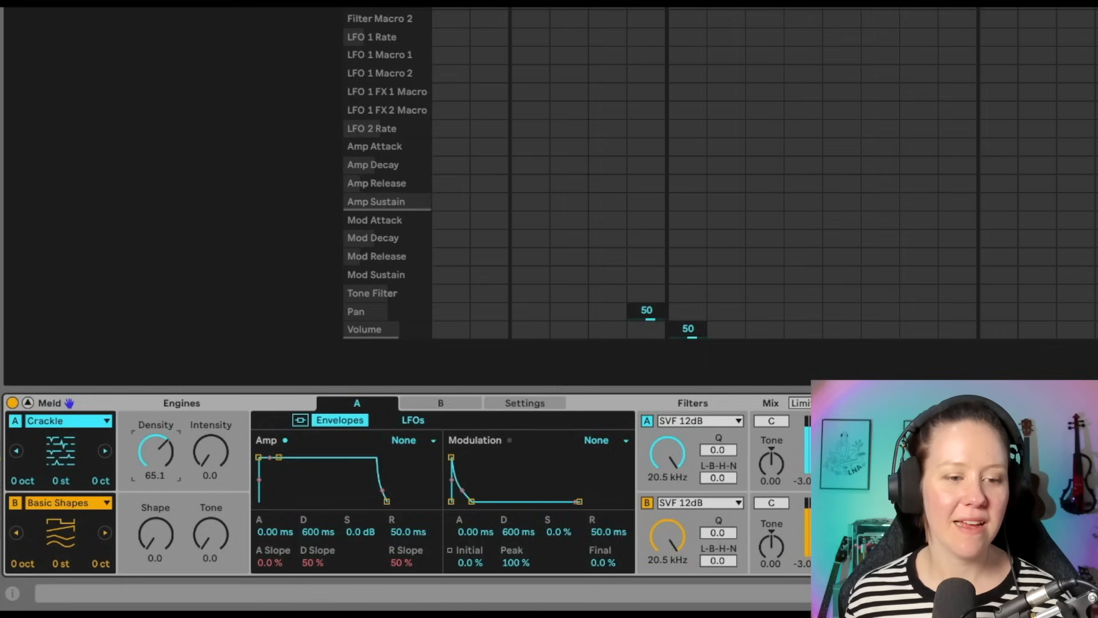
left_click_drag(214, 465, 214, 442)
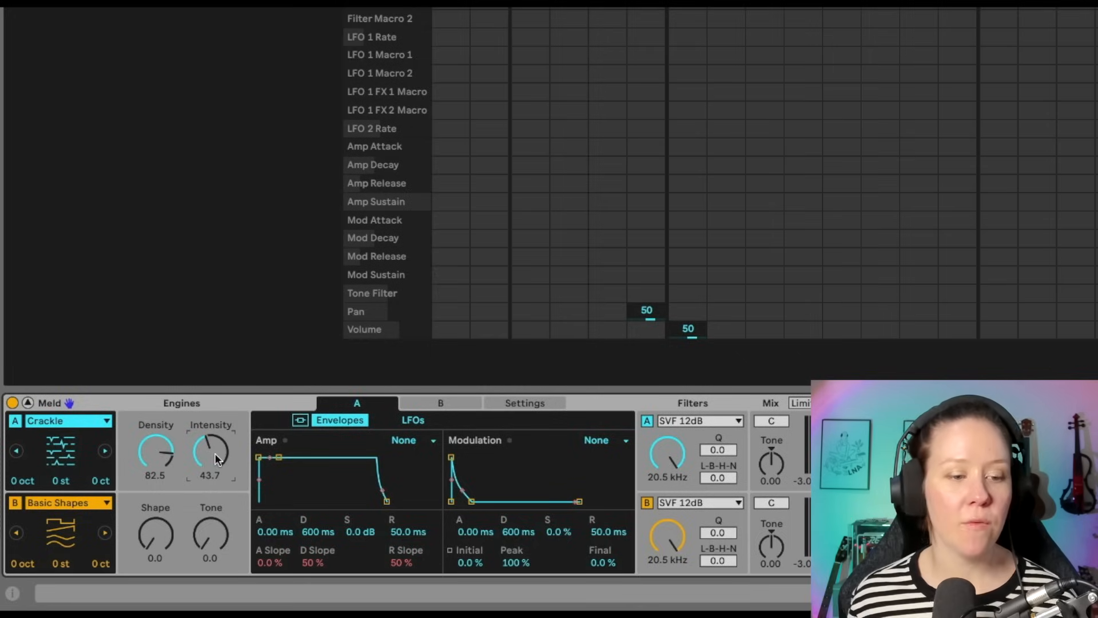
left_click_drag(155, 452, 155, 474)
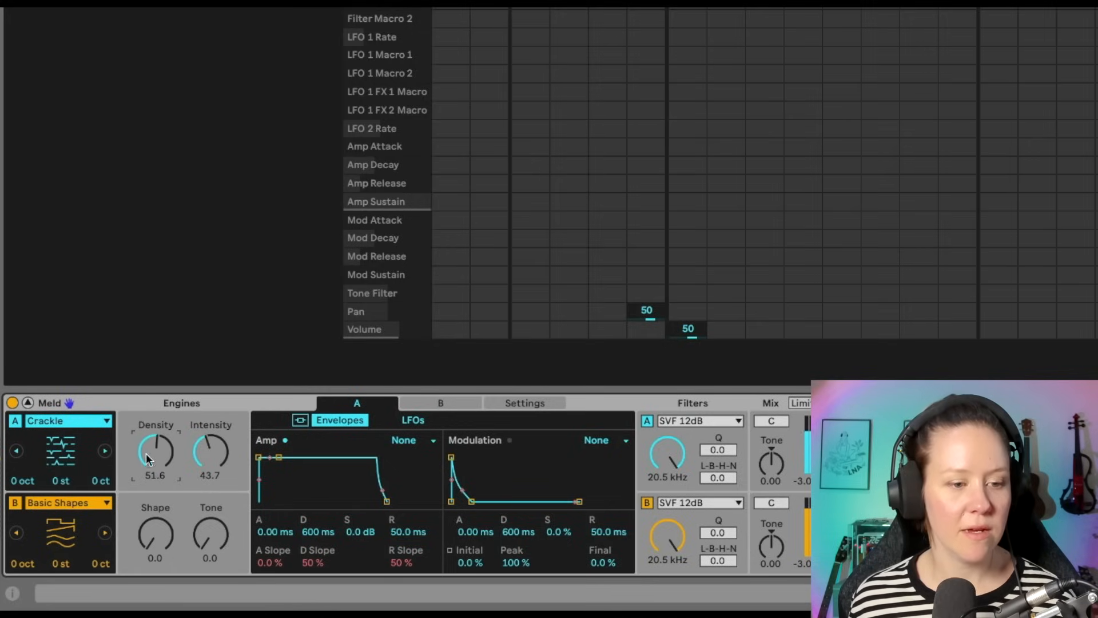
left_click_drag(155, 452, 155, 457)
- Switch engine A to Rain with a rate of 57.9 and engine B to Harmonic Fm with amount 53.2 and ratio 7.9
left_click(104, 452)
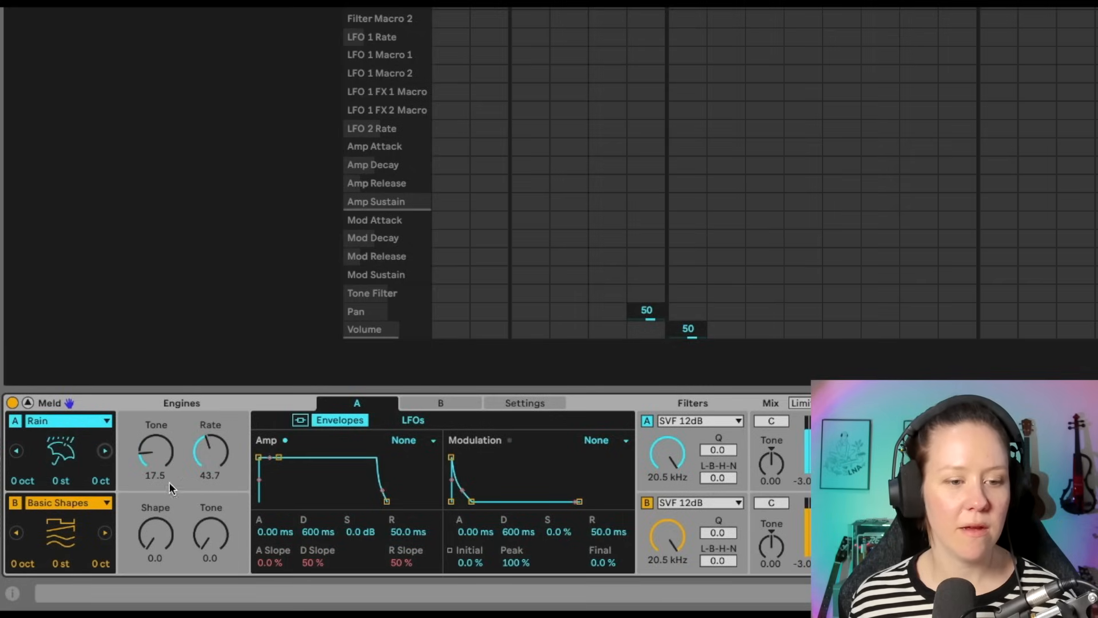
left_click(155, 535)
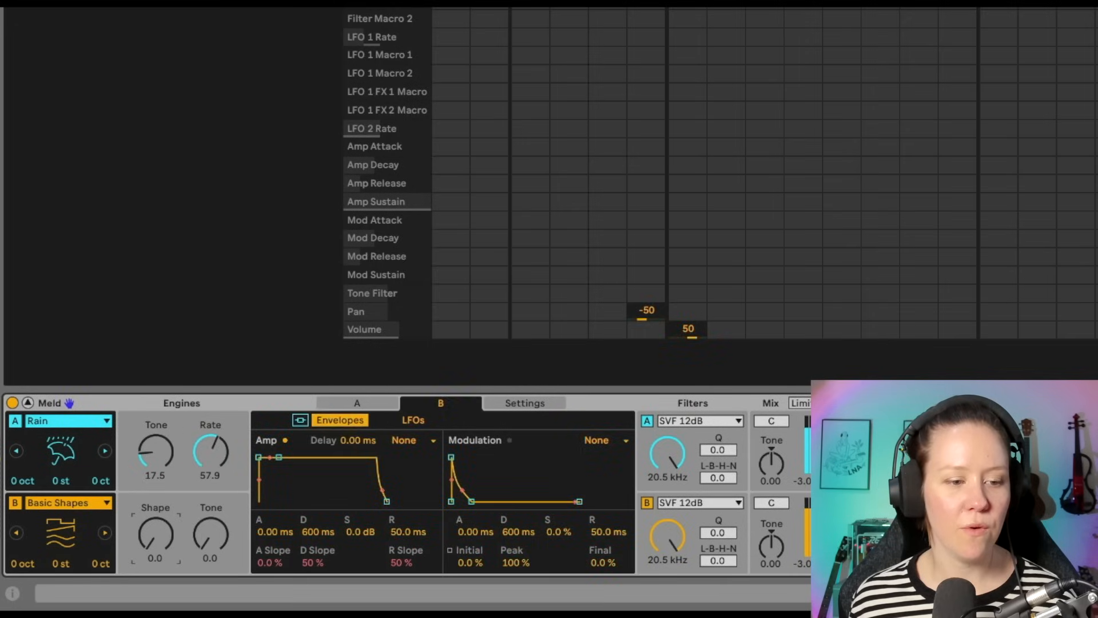
left_click(104, 533)
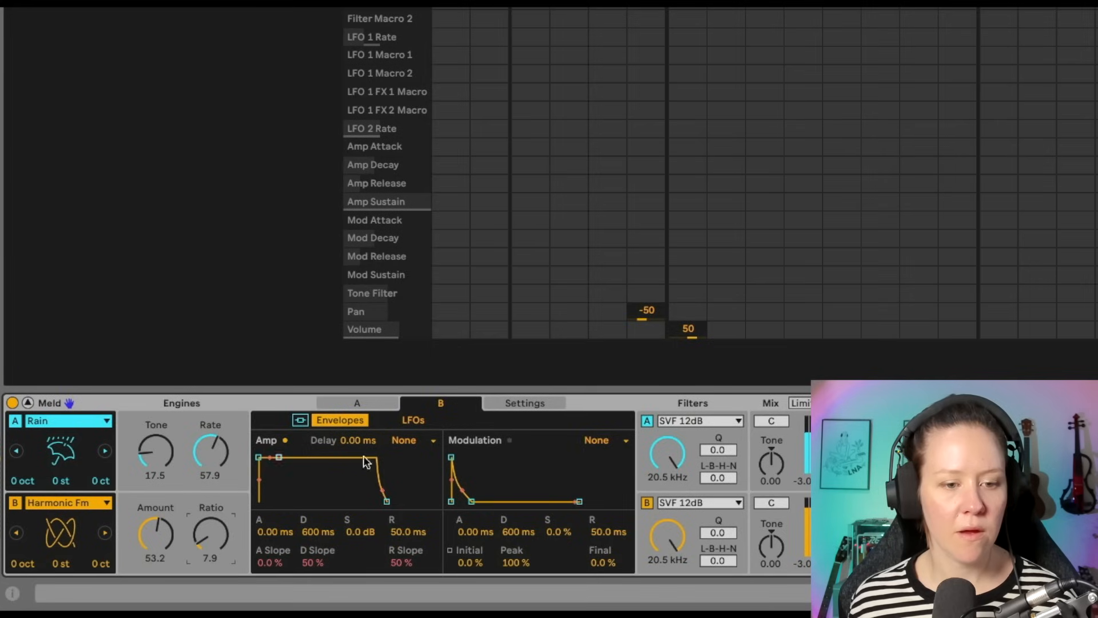
left_click(370, 401)
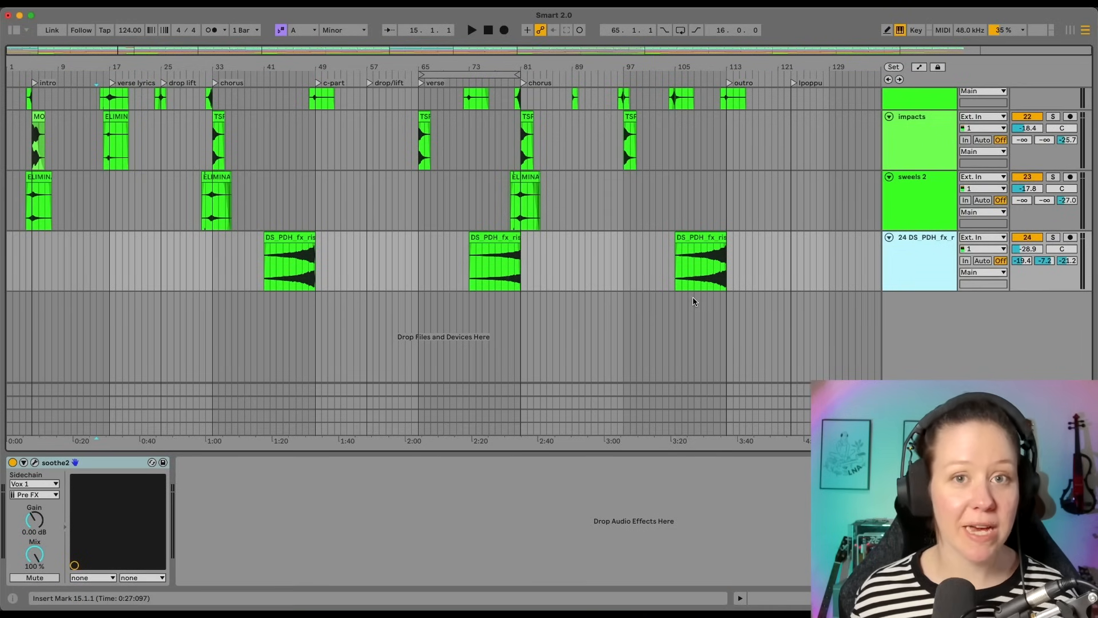
- Select the Bass track in the Smart 2.0 arrangement to show its device chain
scroll(692, 297, "up", 10)
scroll(692, 297, "down", 9)
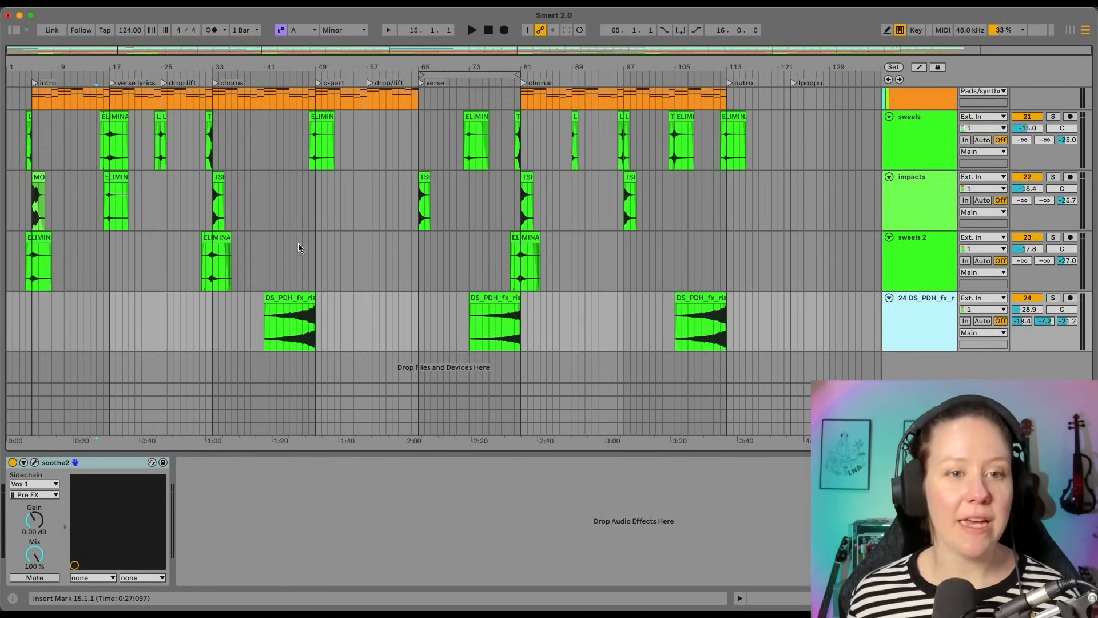
scroll(299, 247, "up", 2)
scroll(299, 247, "up", 1)
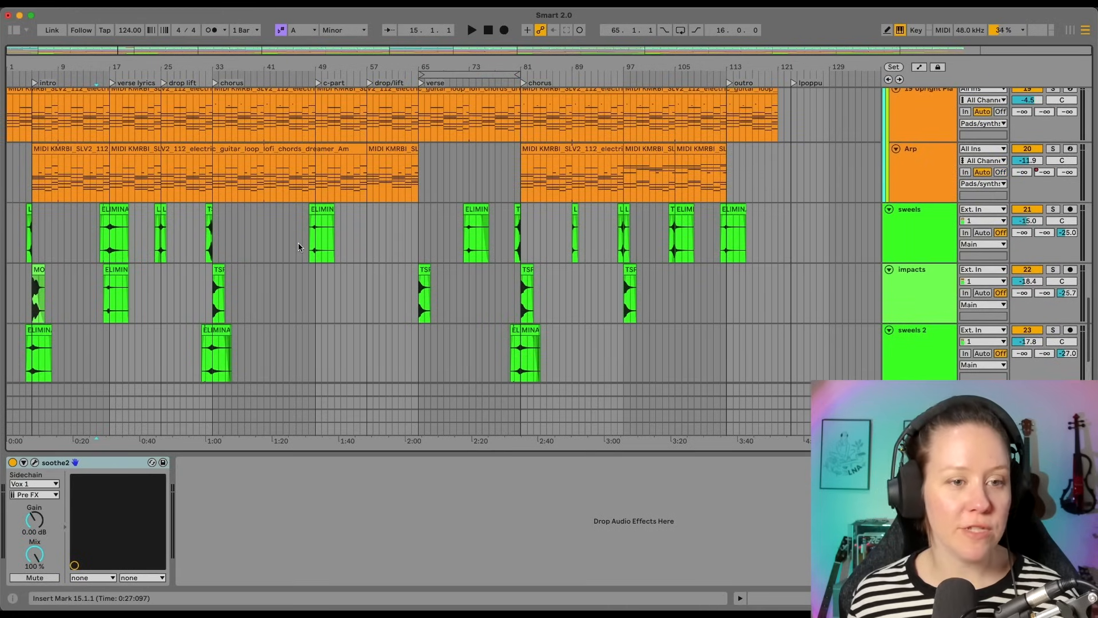
scroll(297, 243, "up", 3)
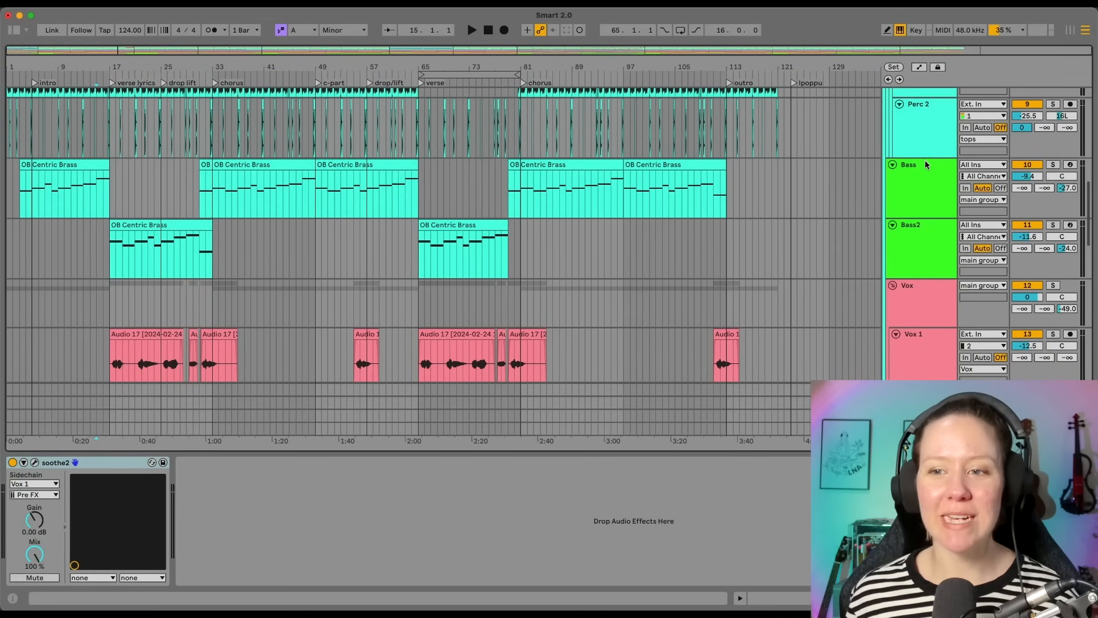
left_click(912, 203)
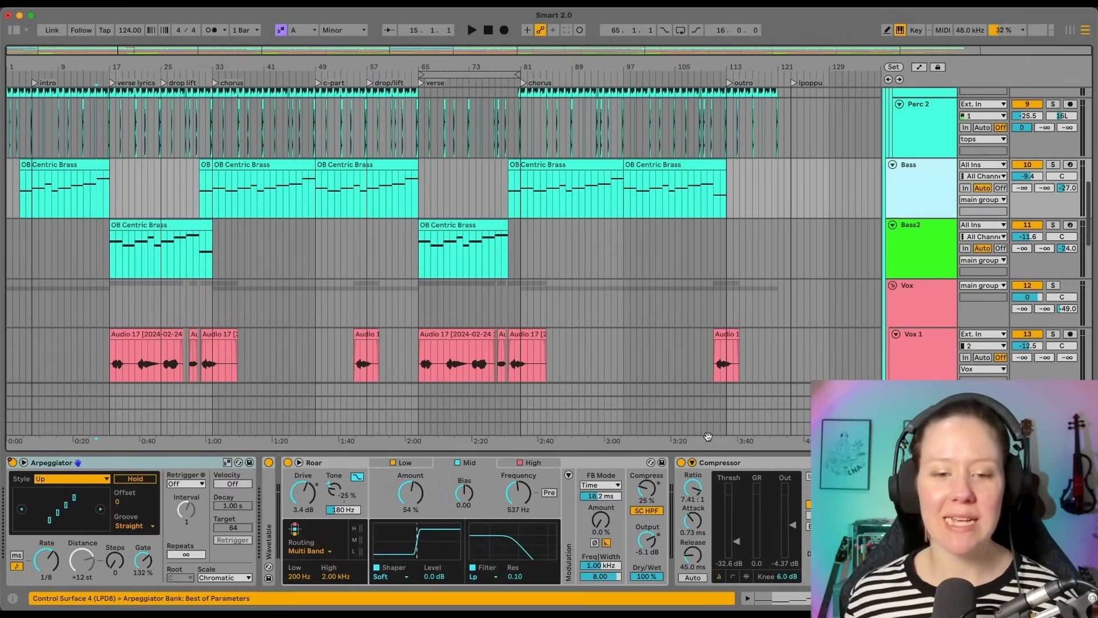
scroll(516, 378, "up", 1)
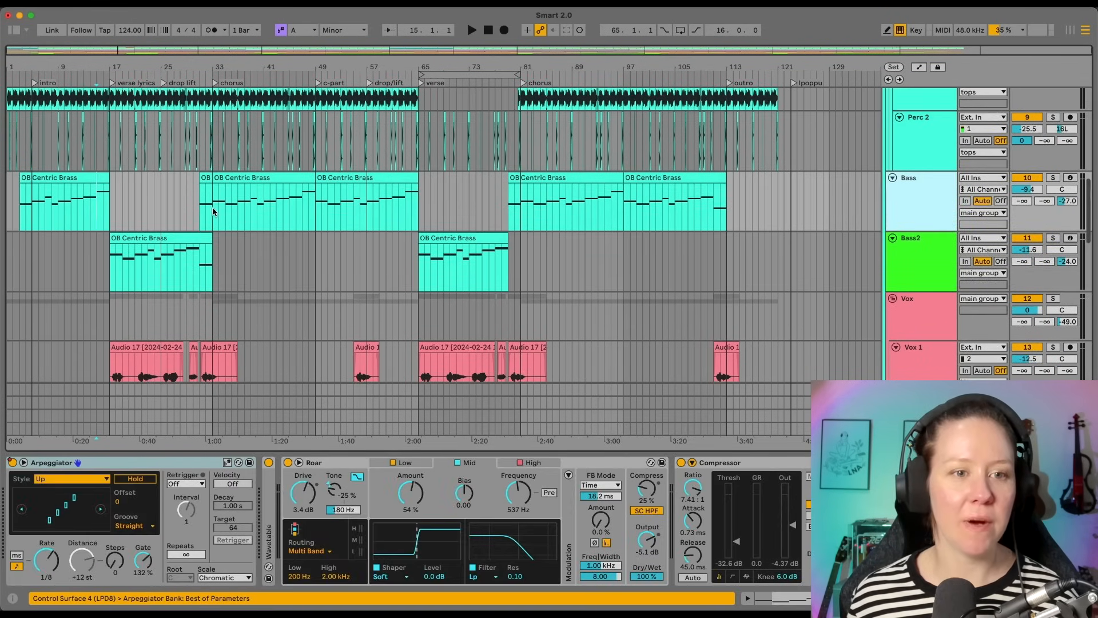
- Place the insert marker at bar 33, the start of the chorus, and play the full mix
left_click(212, 208)
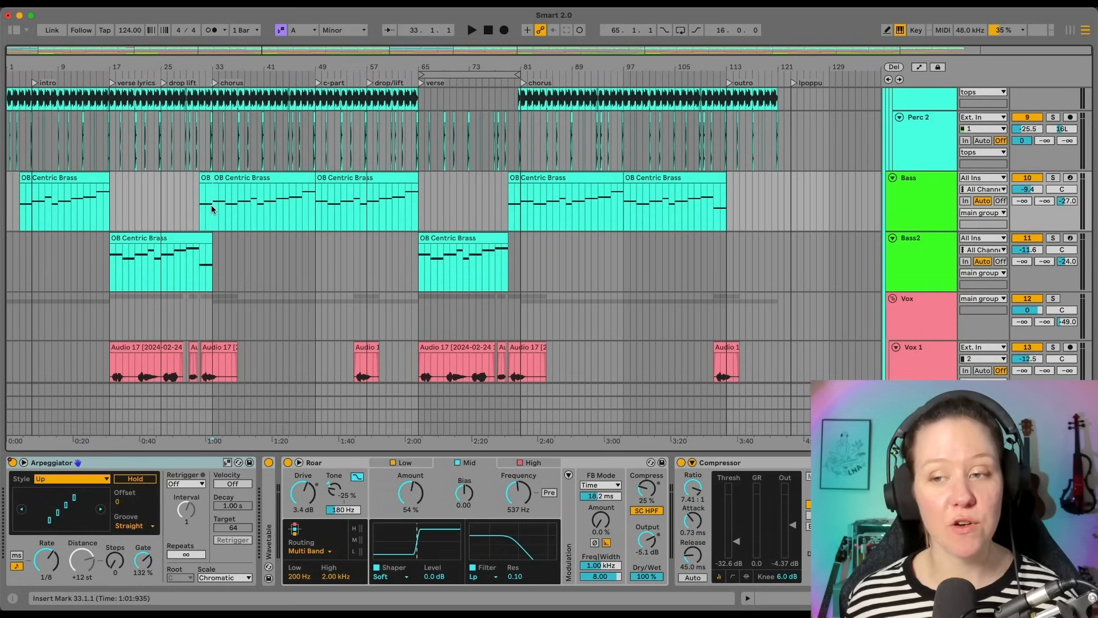
key("space")
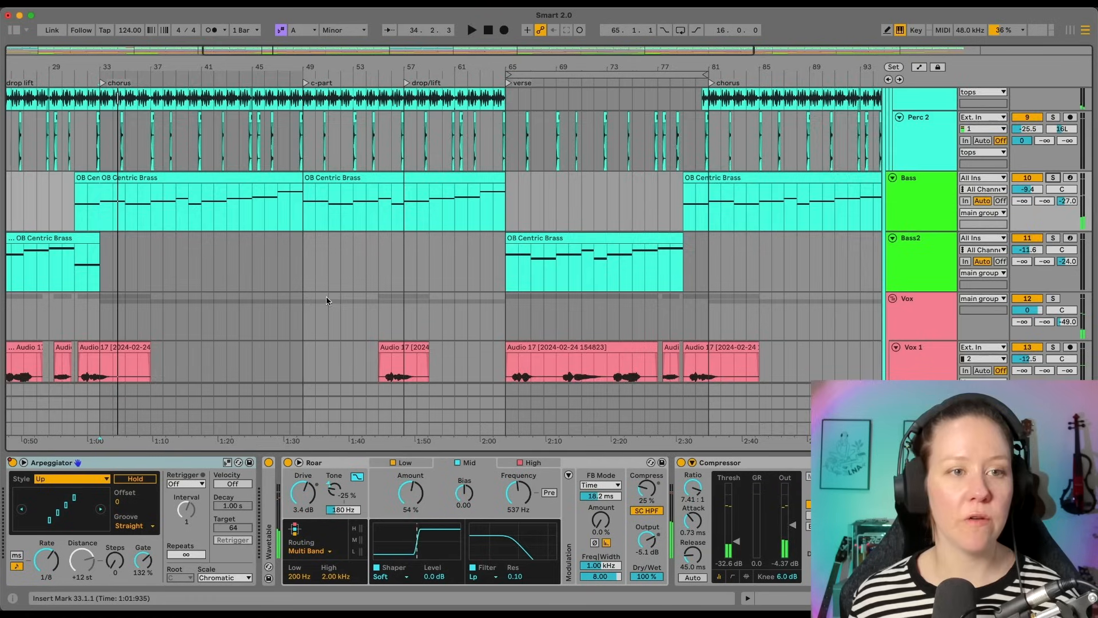
scroll(326, 301, "left", 2)
key("space")
key("space")
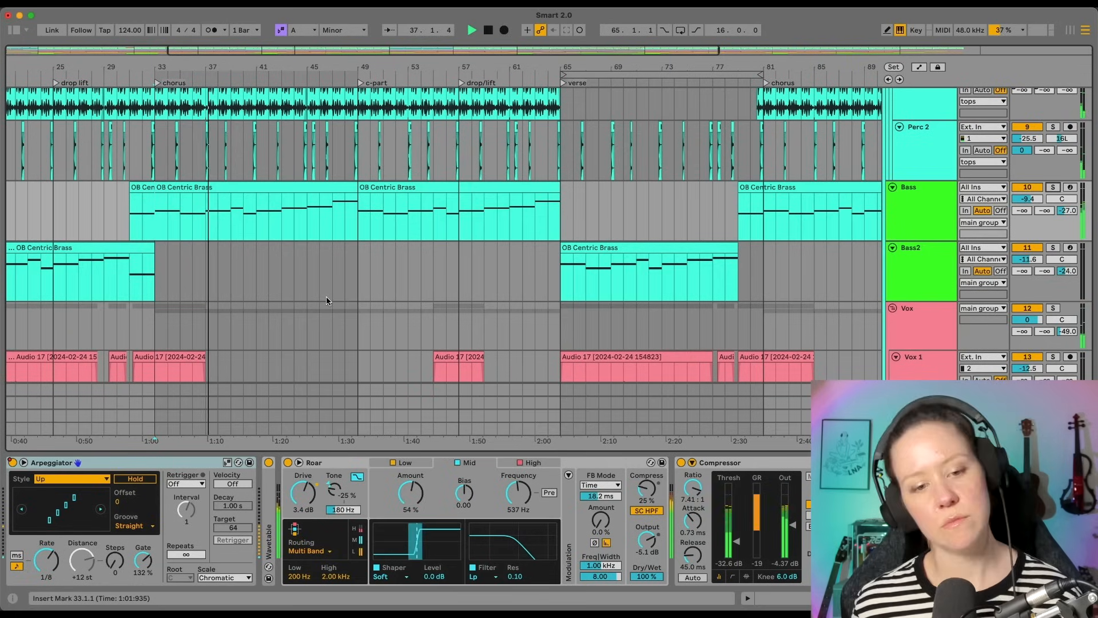
- Solo the Bass track, play it from the chorus and open Roar's expanded view
left_click(1053, 187)
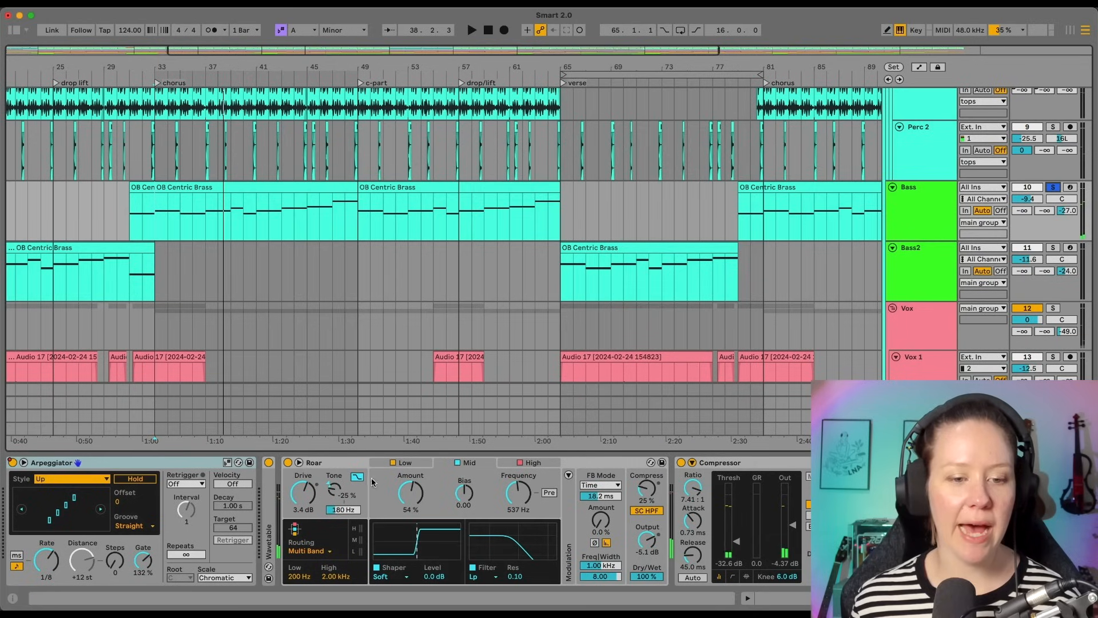
key("space")
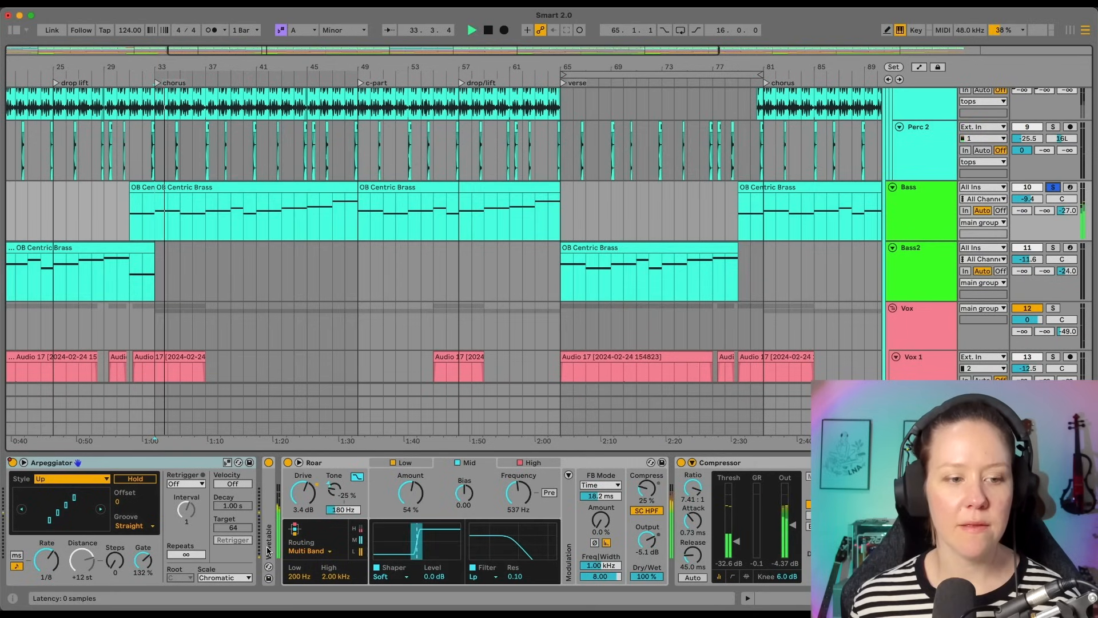
left_click(299, 462)
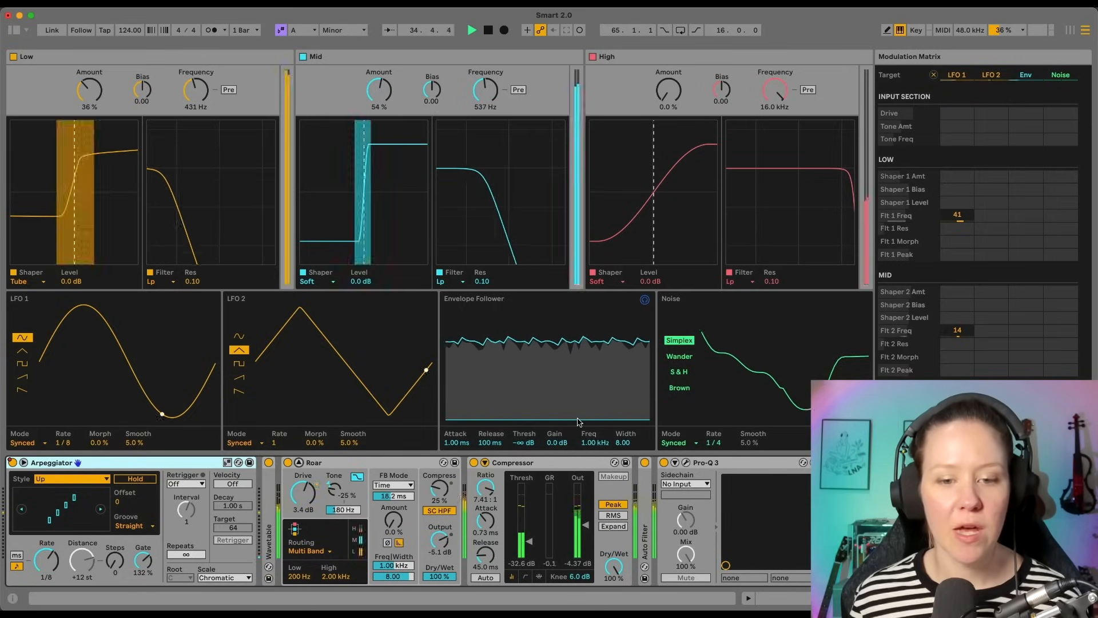
key("space")
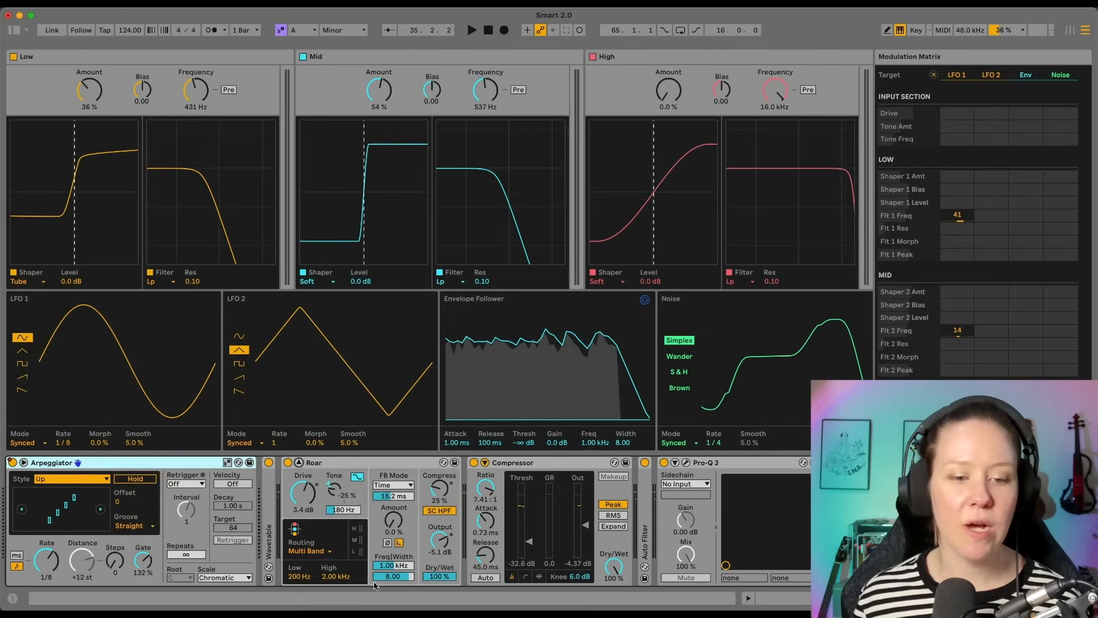
- Try Roar's Single routing mode and return the routing to Multi Band
left_click(309, 550)
key("Up")
key("Up")
key("Up")
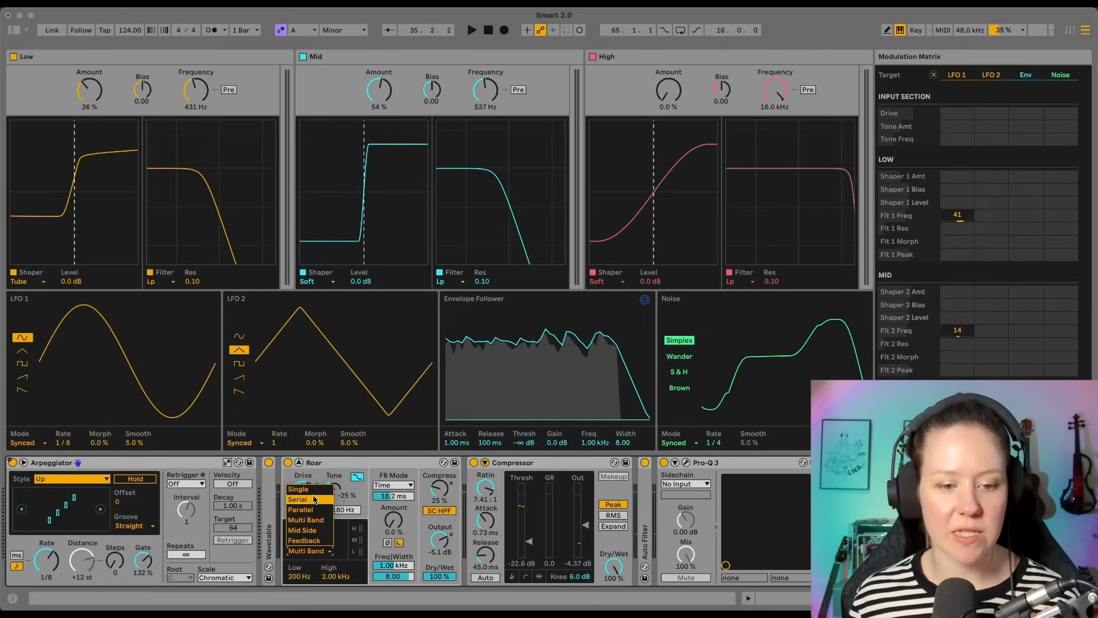
key("Return")
left_click(312, 554)
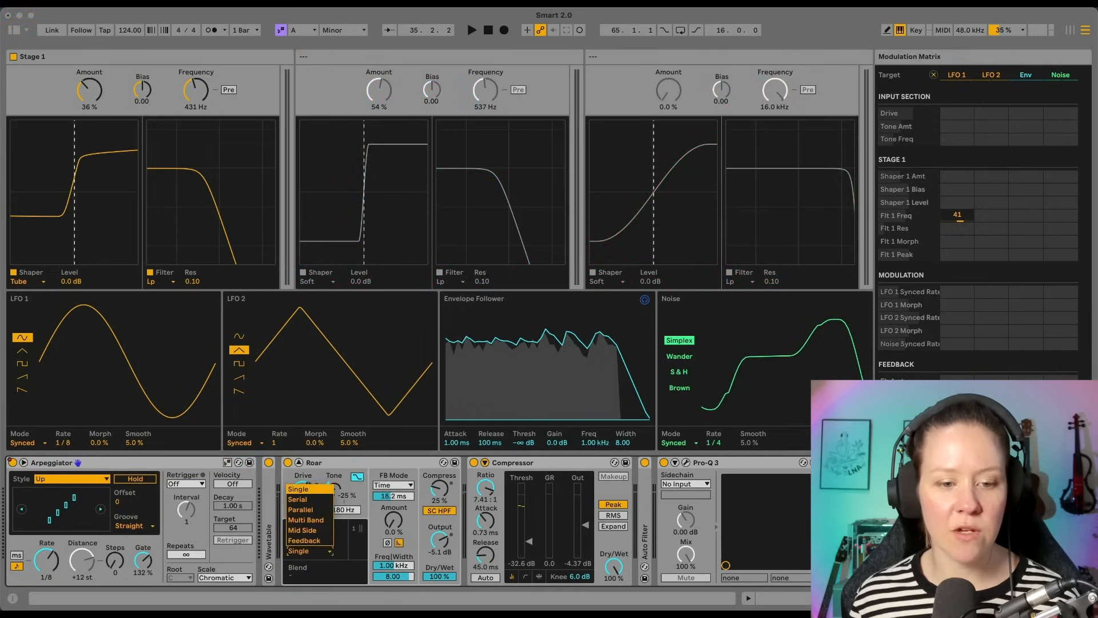
left_click(322, 521)
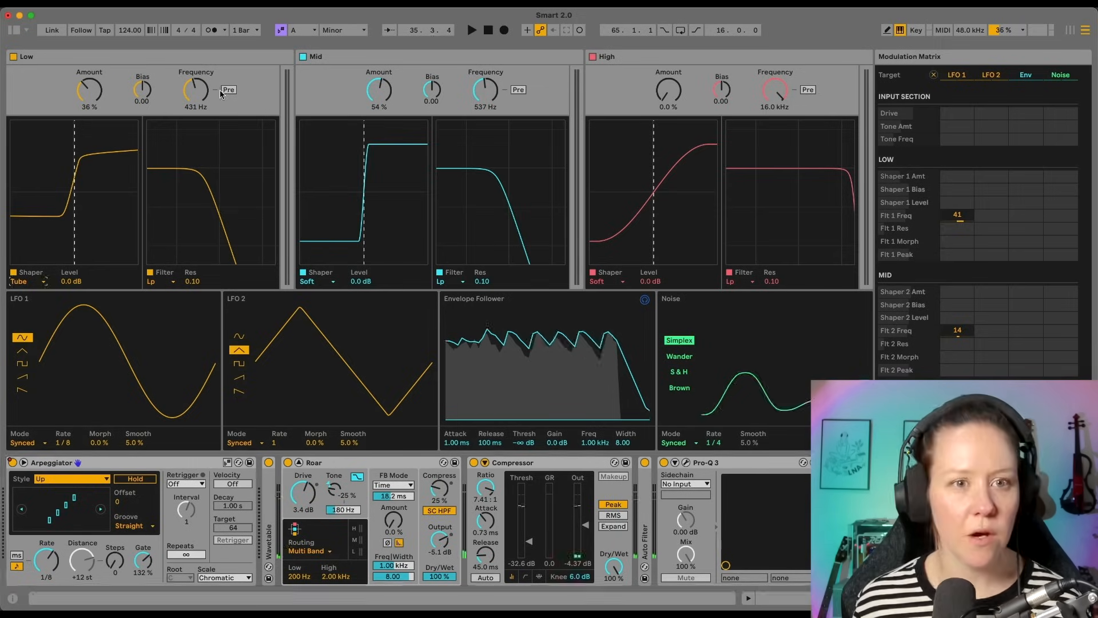
- Audition Roar's Low band with Mid and High disabled, and the Mid band with Low and High disabled
left_click(303, 57)
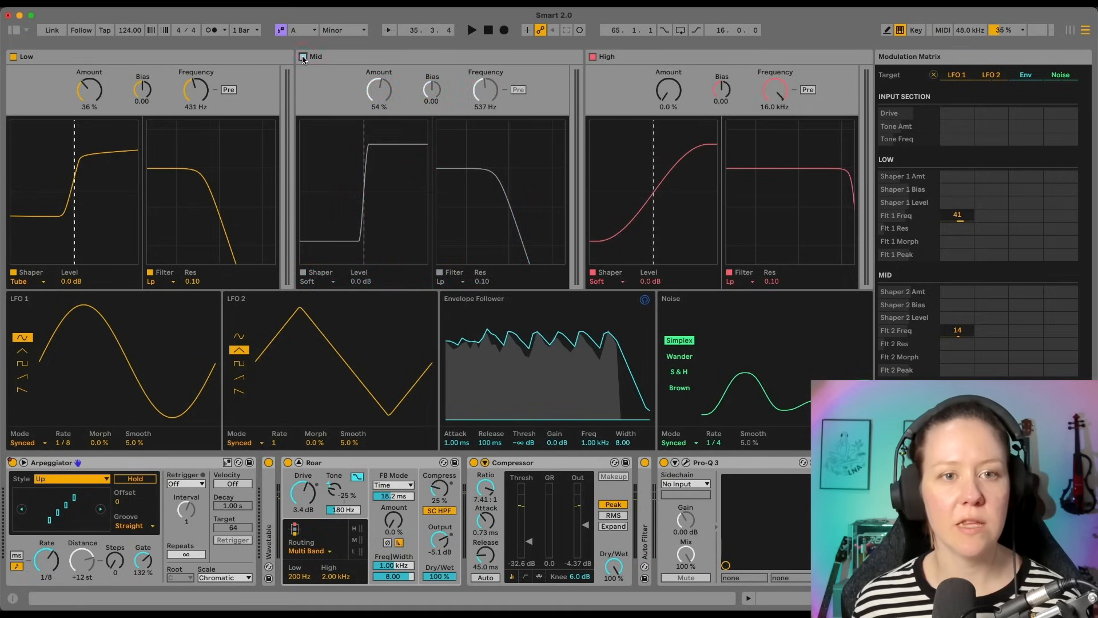
left_click(593, 57)
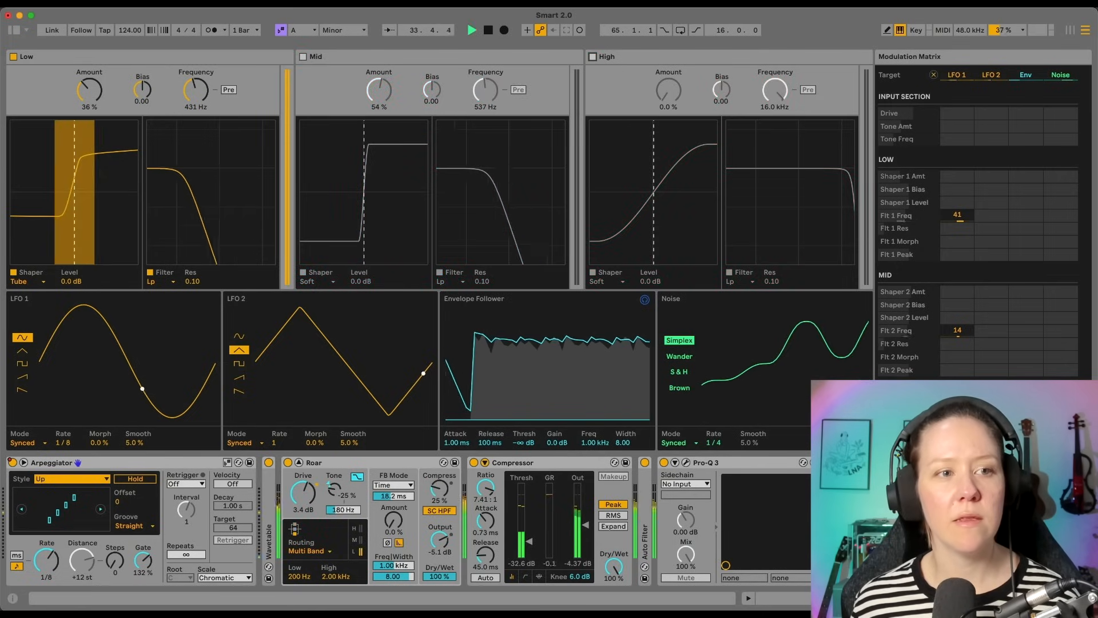
left_click(304, 57)
left_click(14, 57)
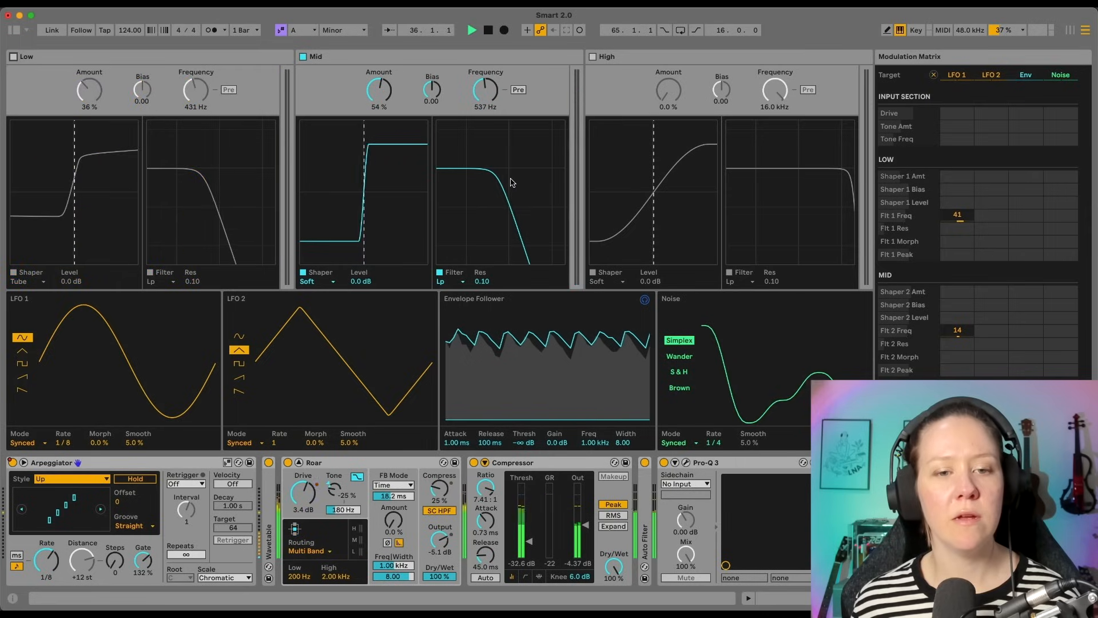
- Review the Mid band's shaper types, keep Soft Sine and stop playback
left_click(313, 282)
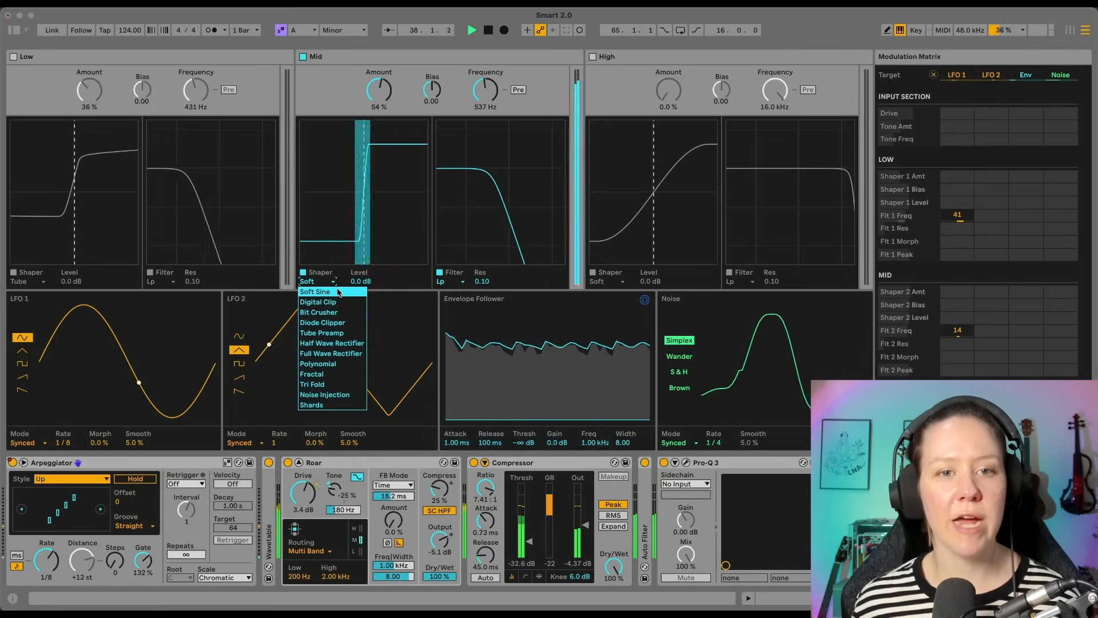
left_click(337, 292)
key("space")
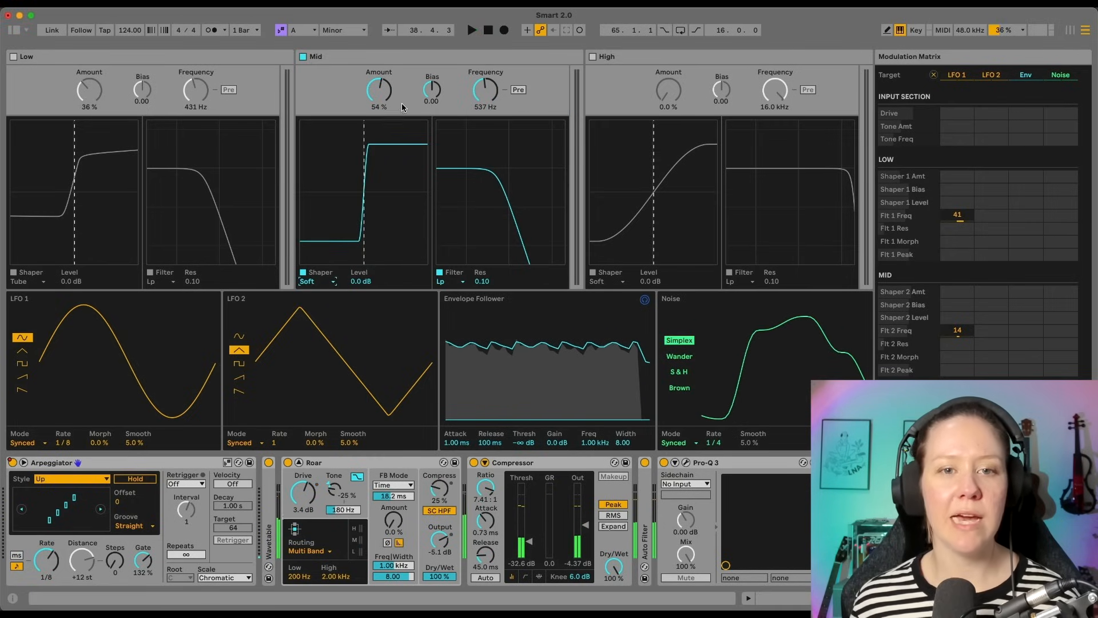
- Raise the Mid band's bias to 0.56, listen to the bass and reset the bias to 0.00
left_click(433, 99)
left_click_drag(433, 99, 433, 47)
key("space")
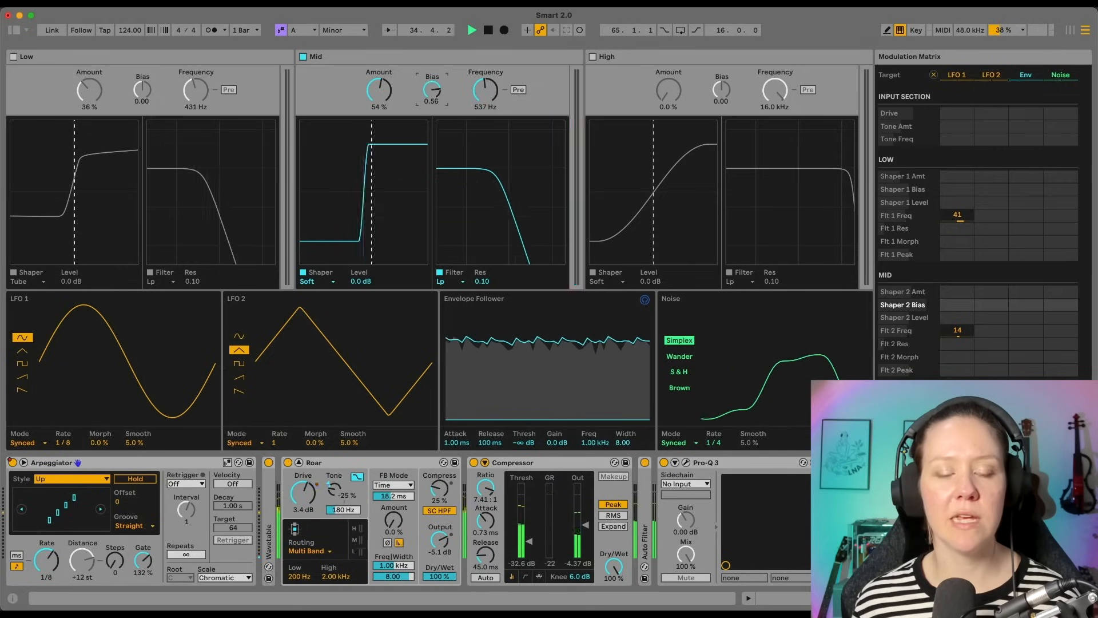
double_click(433, 97)
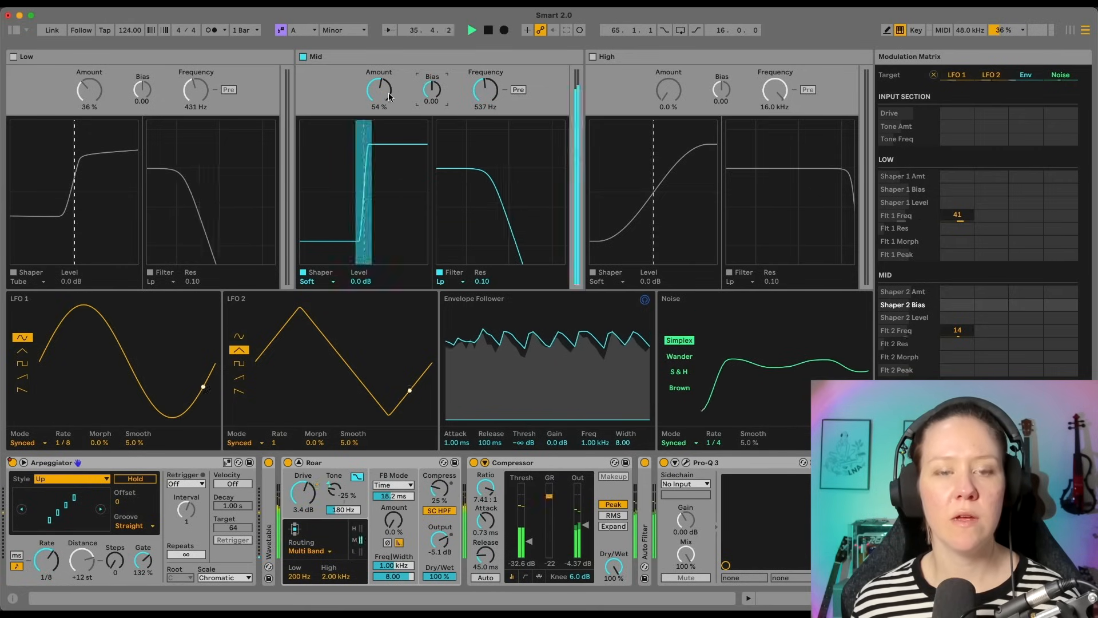
- Set the Mid band's filter frequency to 746 Hz and re-enable the Low and High bands
mouse_move(485, 89)
left_mouse_down()
mouse_move(486, 70)
mouse_move(485, 85)
left_mouse_up()
key("space")
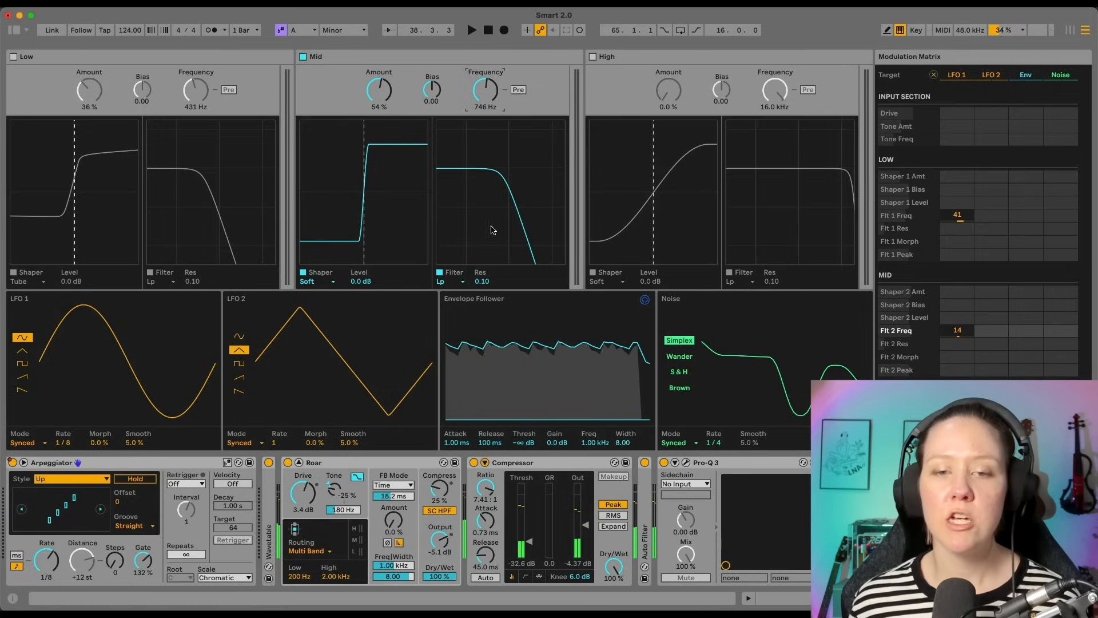
left_click(12, 57)
left_click(592, 57)
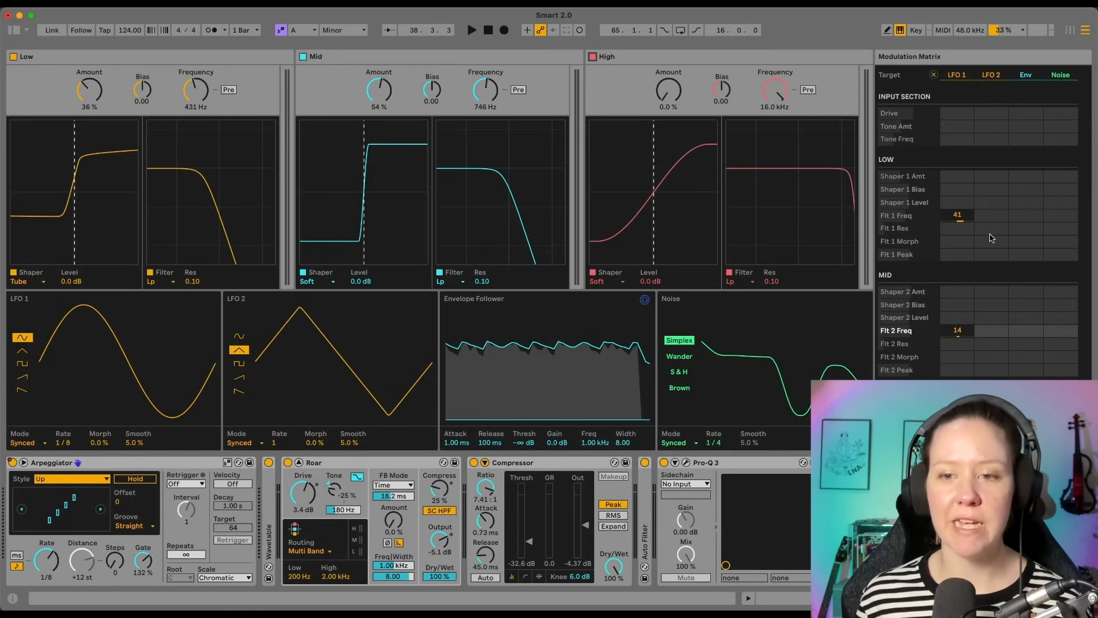
- Play the soloed bass and clear LFO 1's modulation of Flt 1 Freq and Flt 2 Freq in Roar's modulation matrix
key("space")
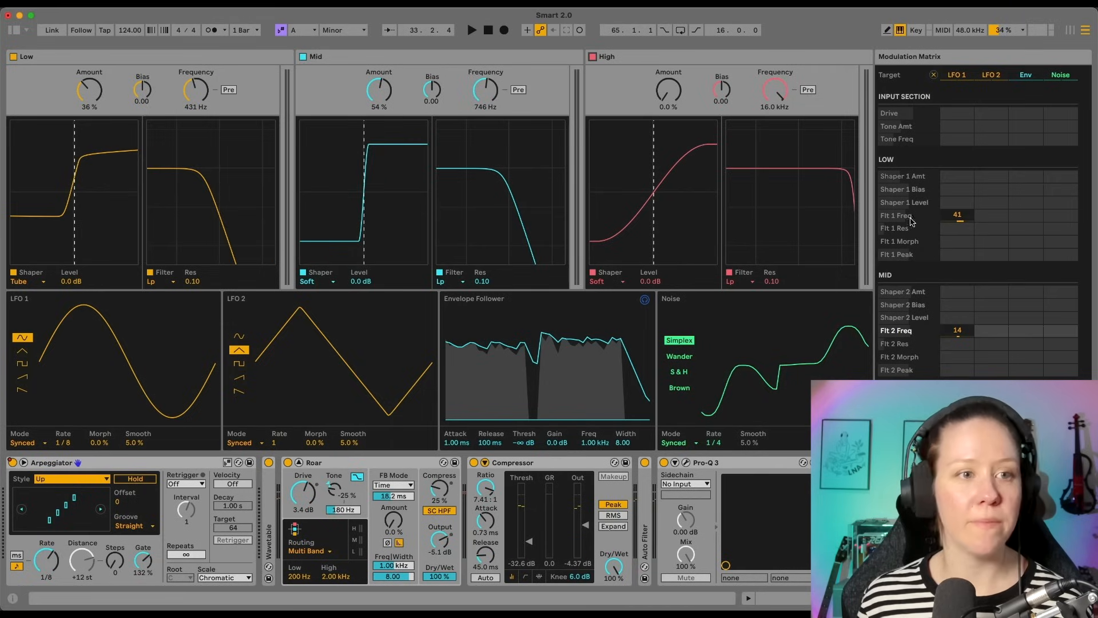
key("space")
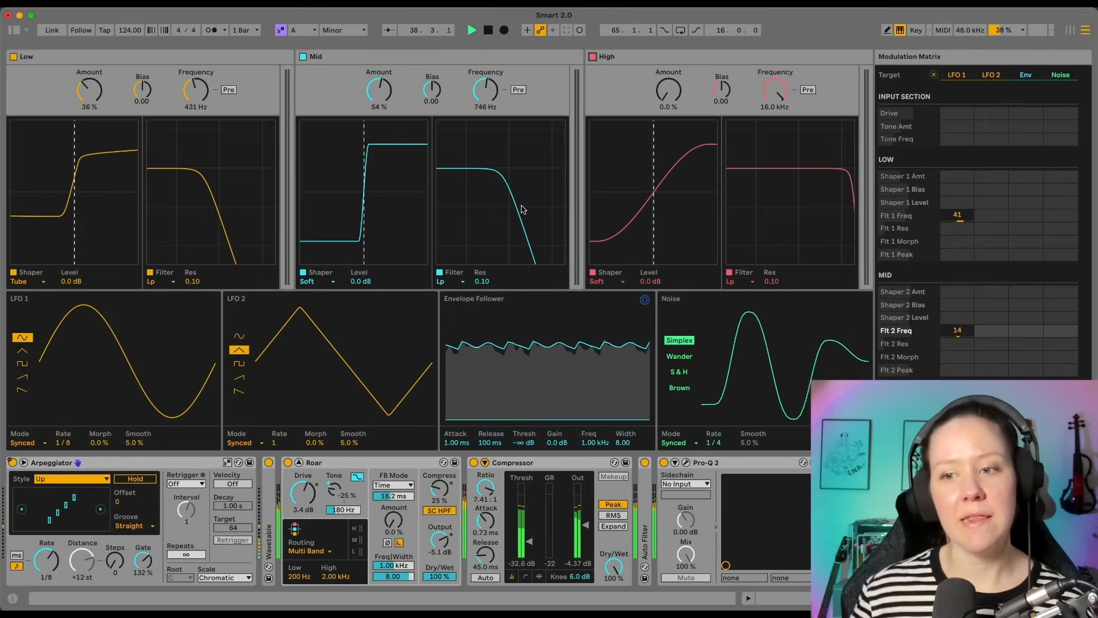
left_click(959, 215)
key("Delete")
left_click(958, 331)
key("Delete")
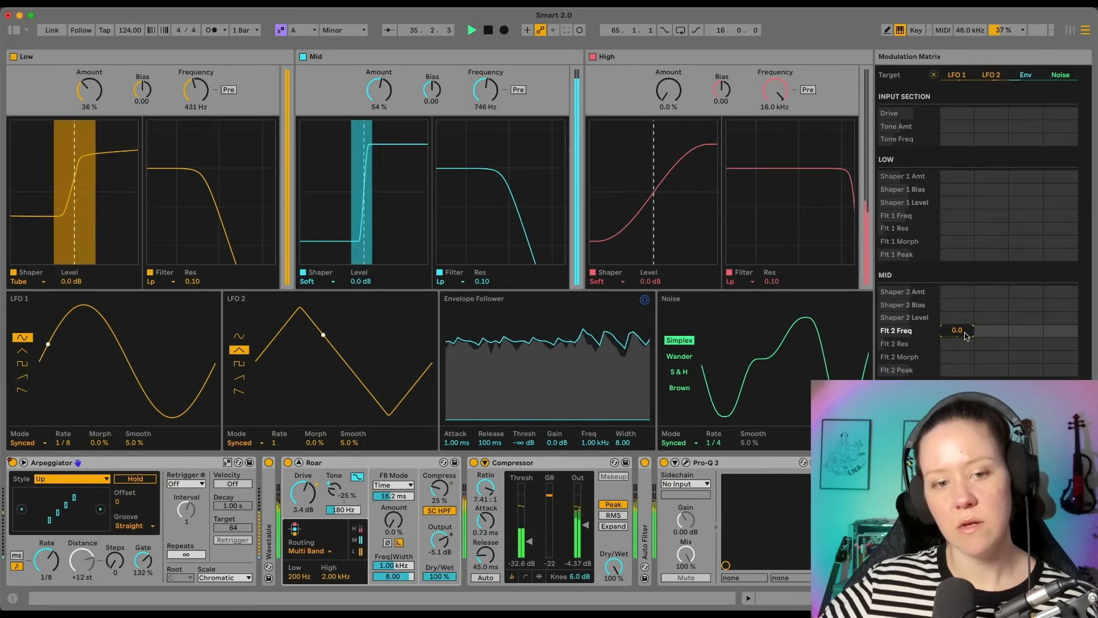
- Undo clearing LFO 1's modulation of Flt 1 Freq and Flt 2 Freq, then collapse Roar's expanded view
key("super+z")
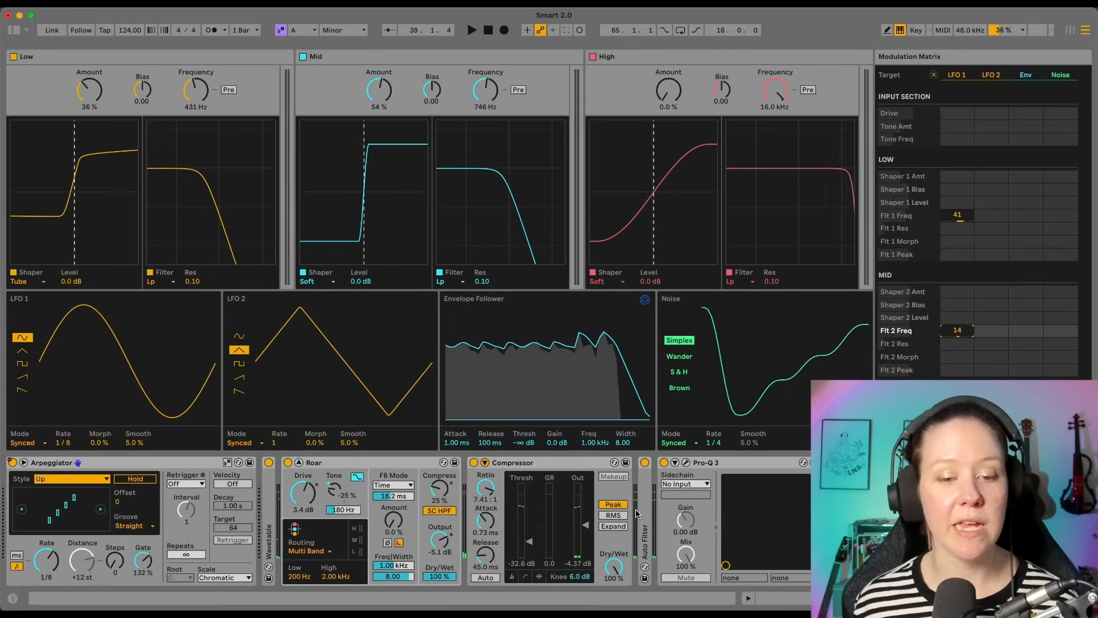
left_click(299, 462)
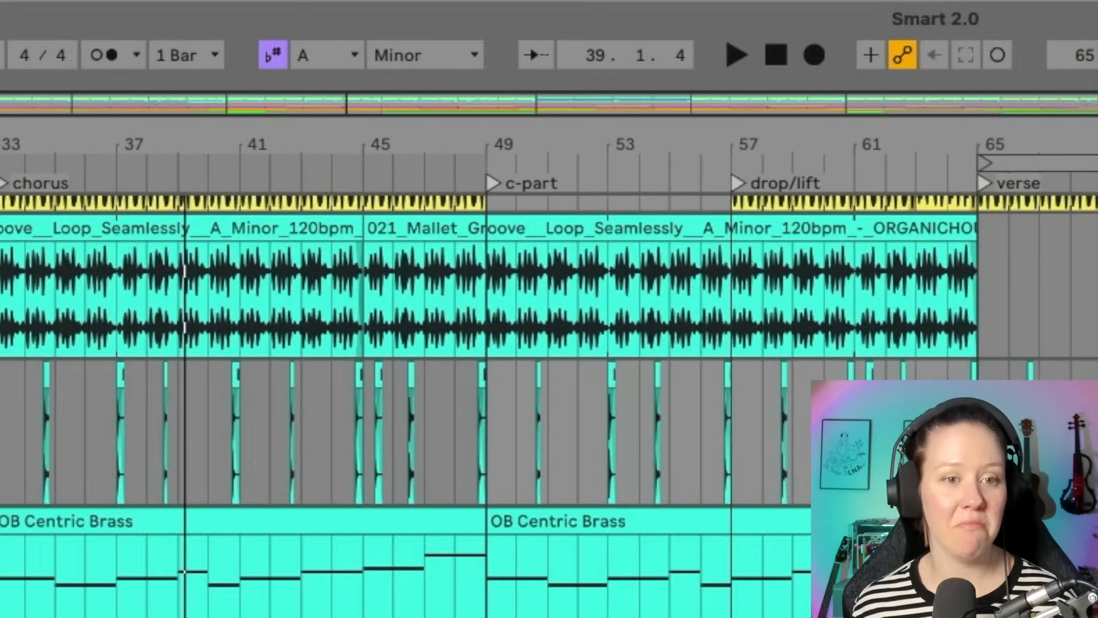
- Play the start of the chorus from bar 33, stop, and check the scale mode setting of the set
key("space")
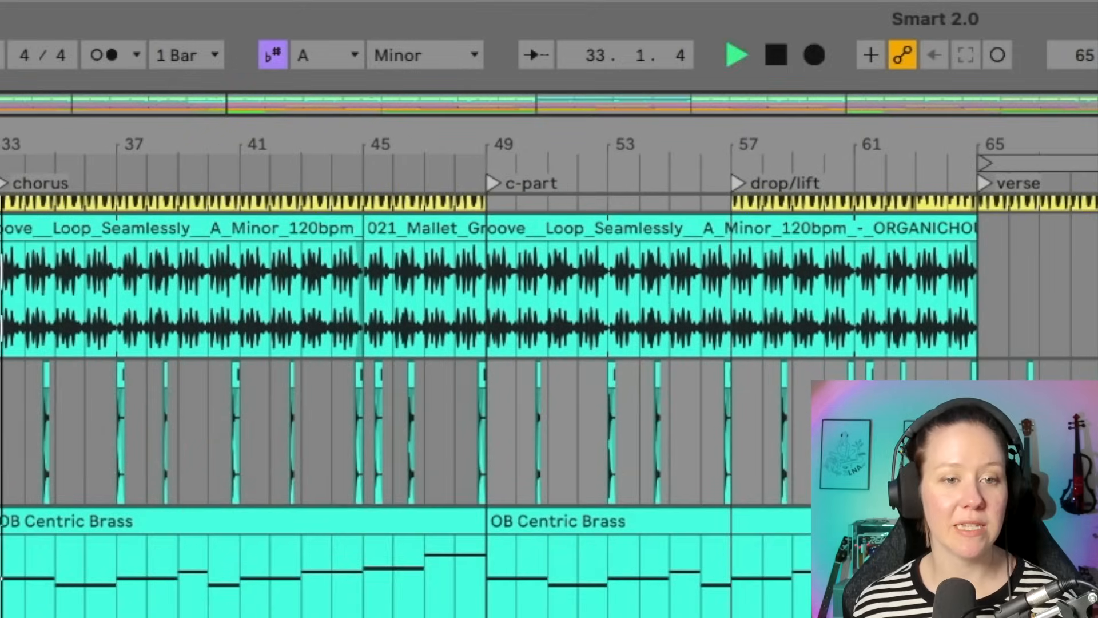
key("space")
key("space")
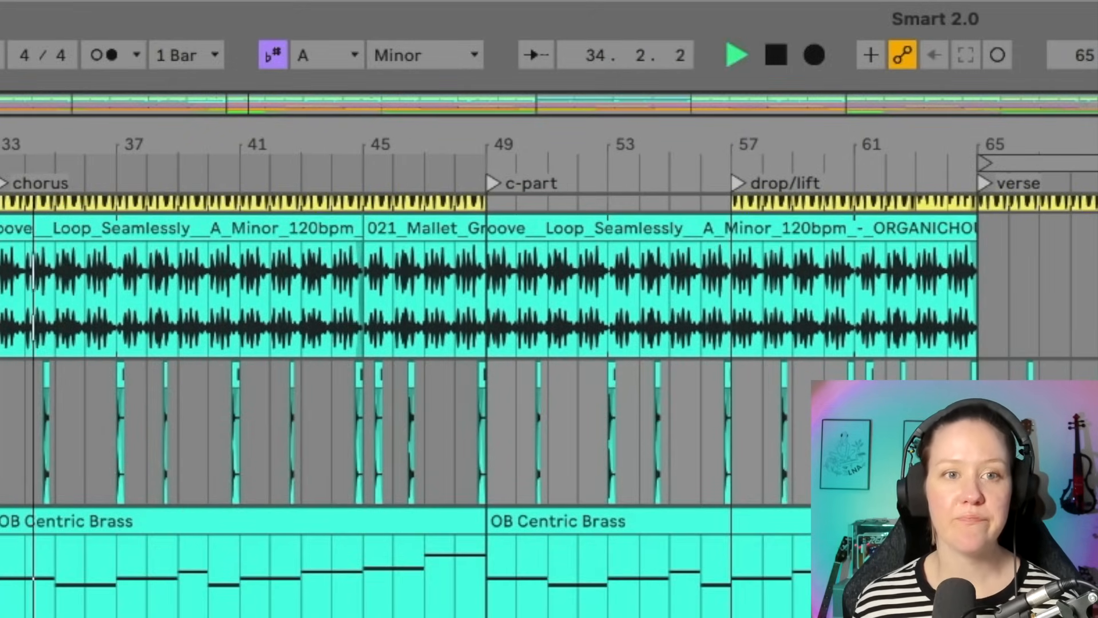
key("space")
scroll(403, 401, "down", 4)
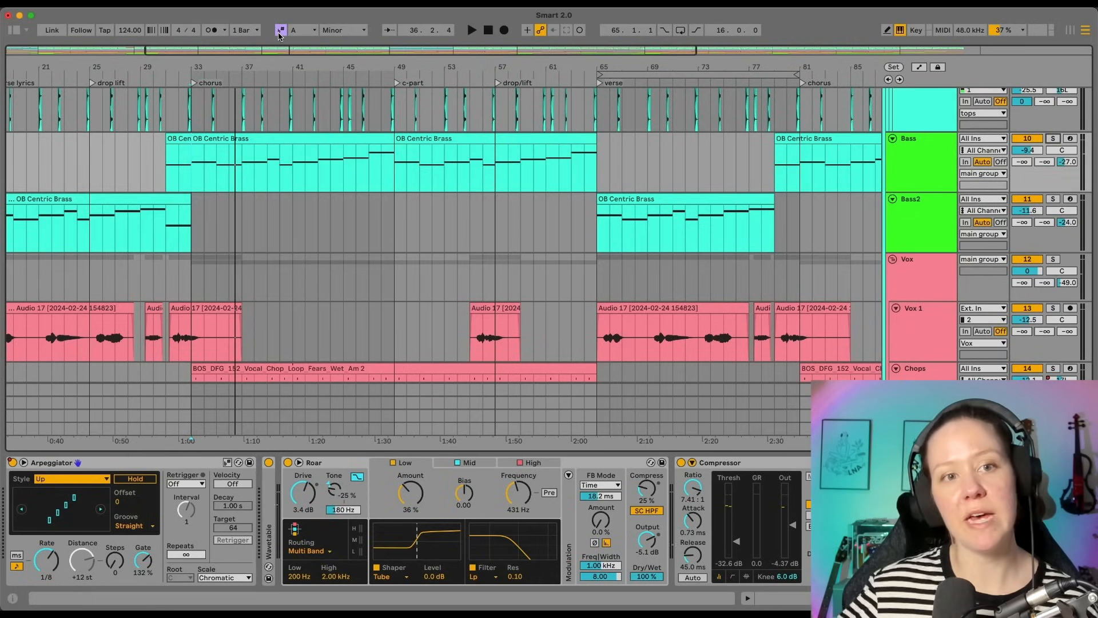
left_click(280, 31)
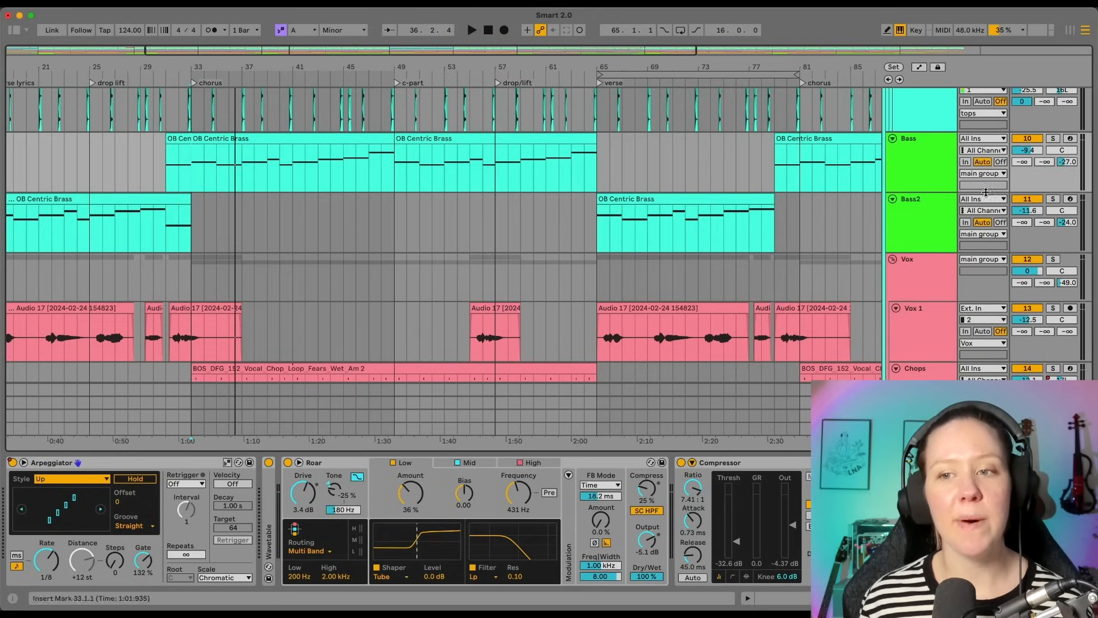
- Open the chorus OB Centric Brass clip on the Bass track and review its Transform and Pitch and Time tools
left_click(329, 137)
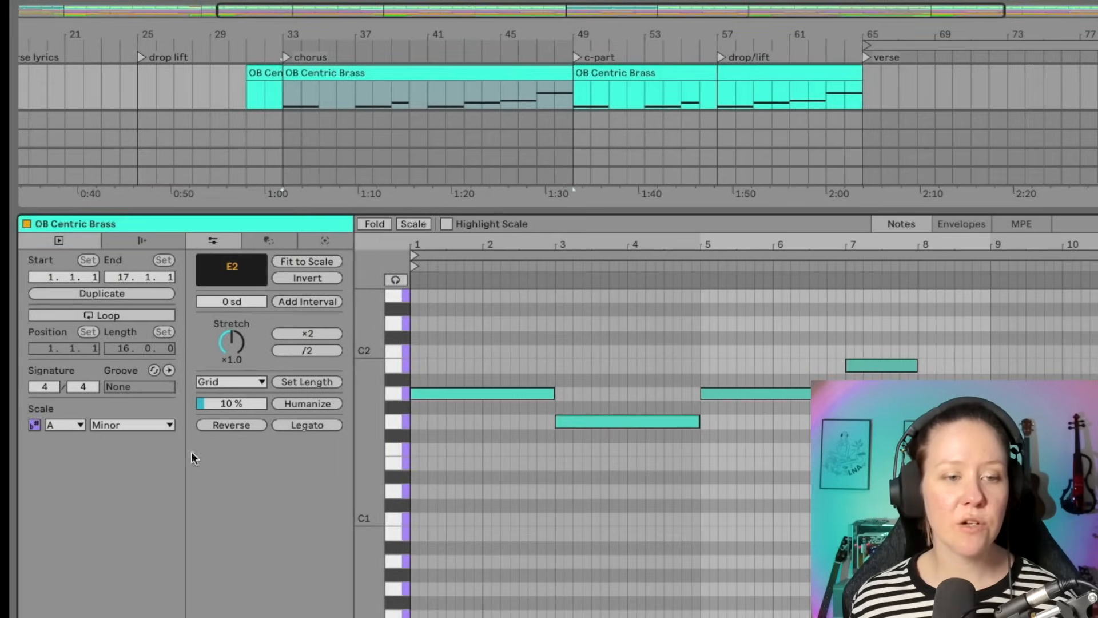
left_click(267, 240)
left_click(238, 243)
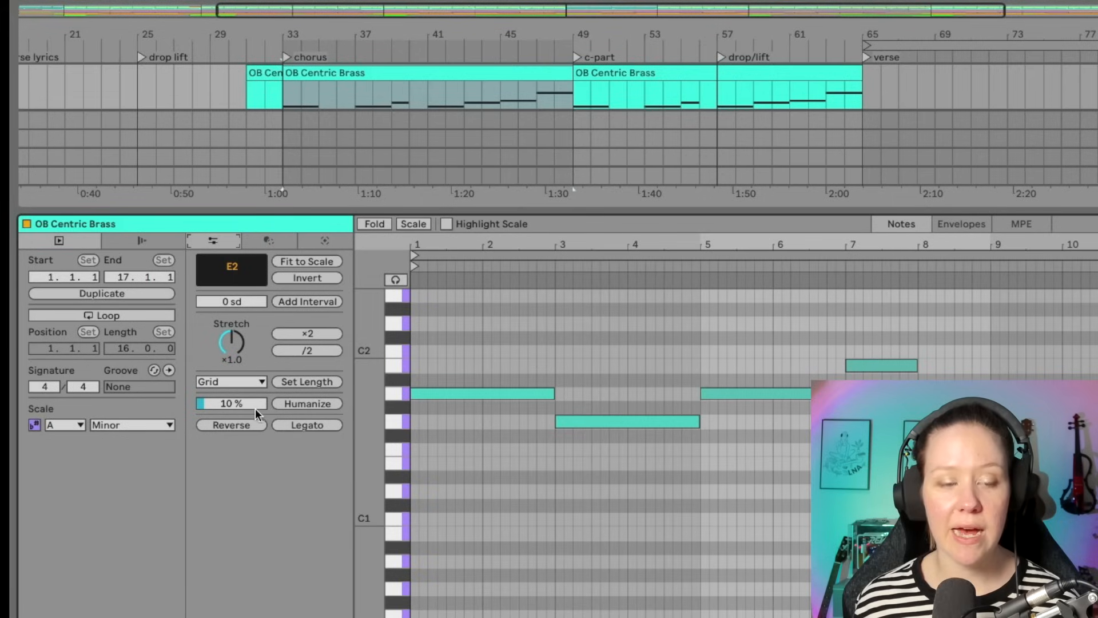
- Try humanizing the bass clip's notes by 59 %, inspect the shifted note starts and undo the change
scroll(684, 311, "up", 10)
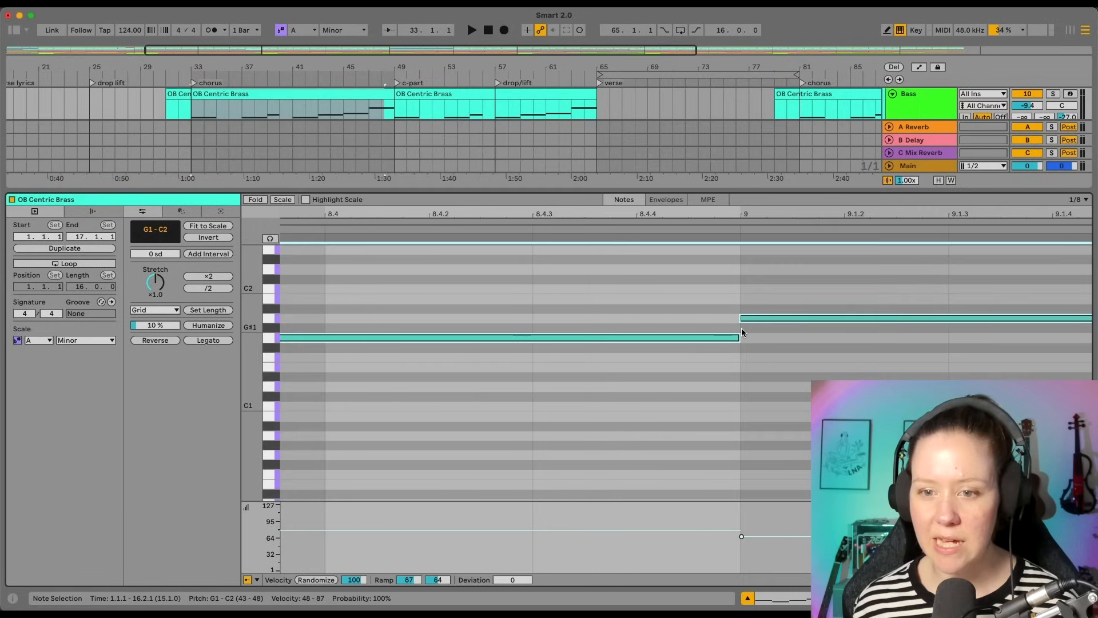
scroll(740, 328, "down", 2)
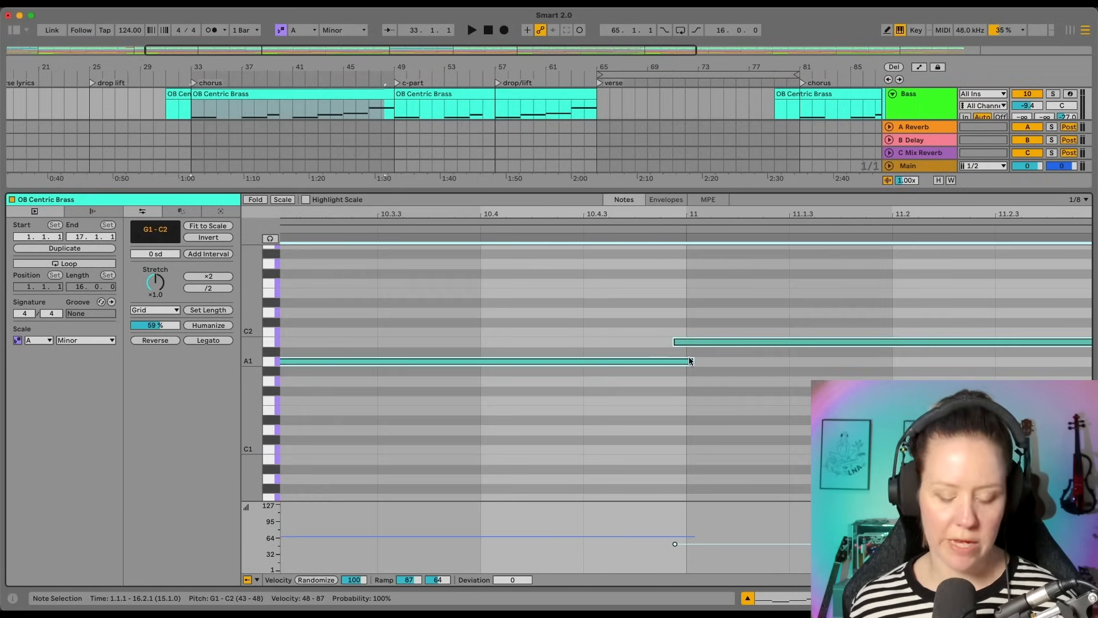
key("super+z")
key("super+z")
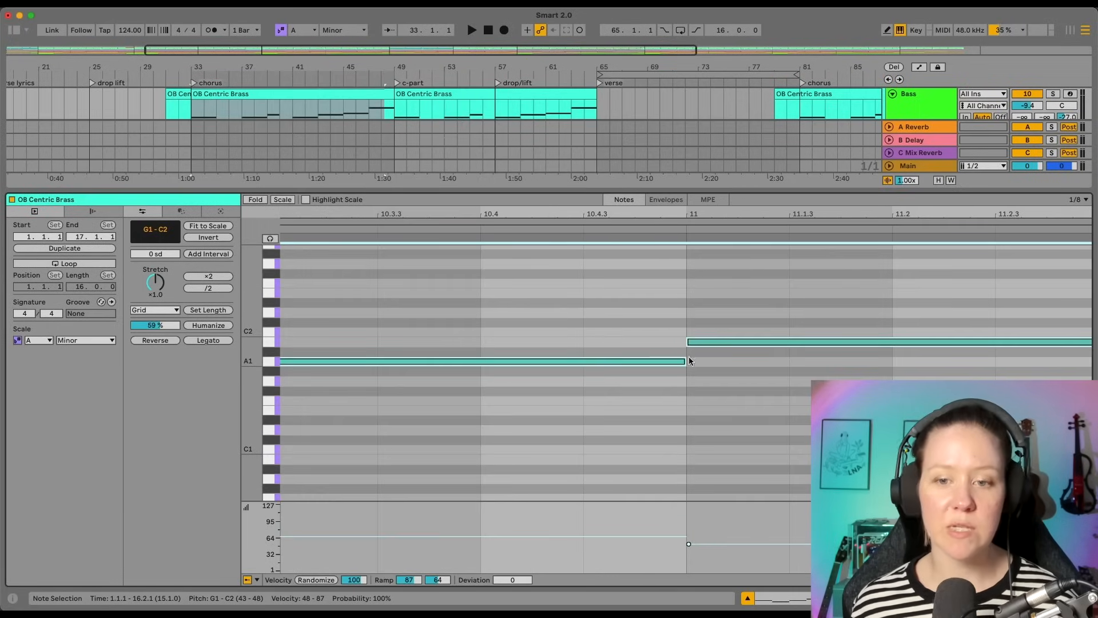
- Open the chorus clip of the Upright Piano track, select its two long E4 notes and add a +7 sd interval
key("z")
left_click(633, 412)
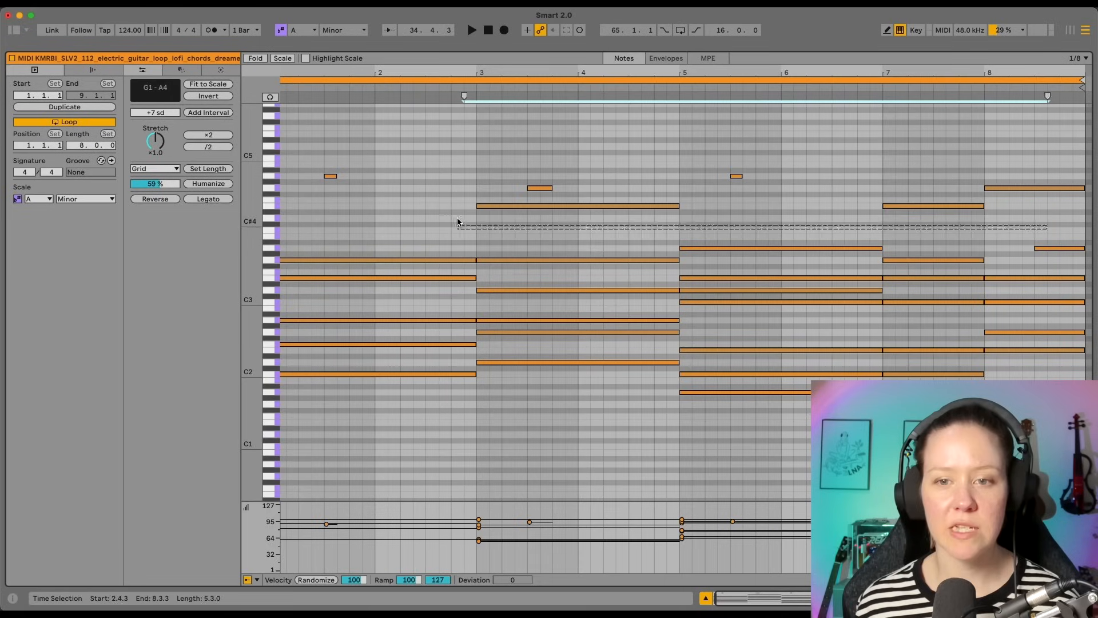
left_click_drag(1048, 209, 452, 198)
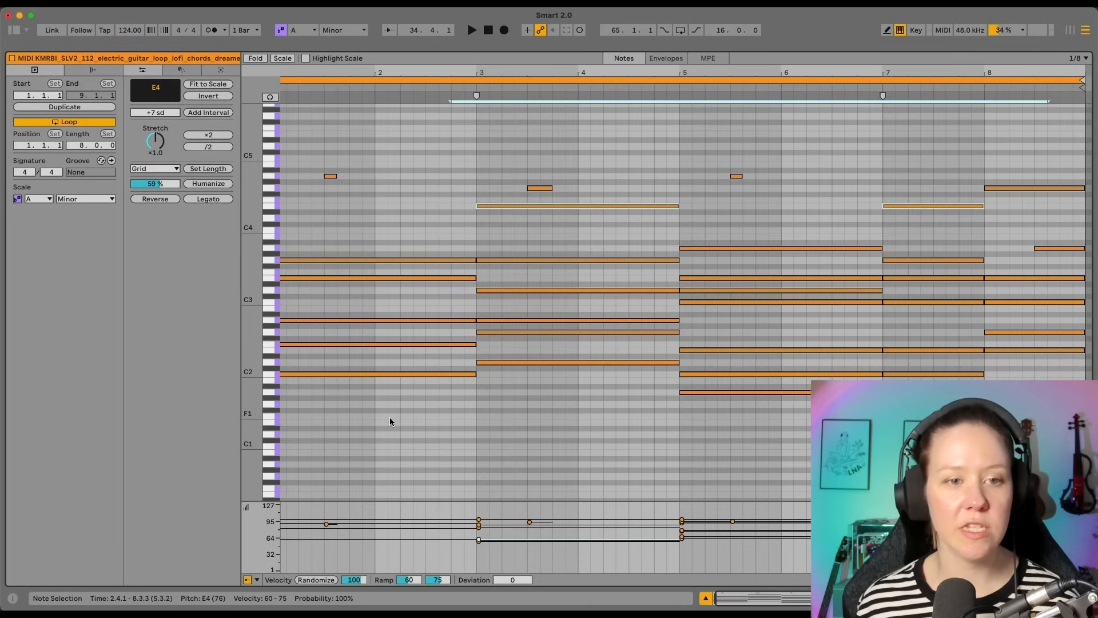
left_click(196, 114)
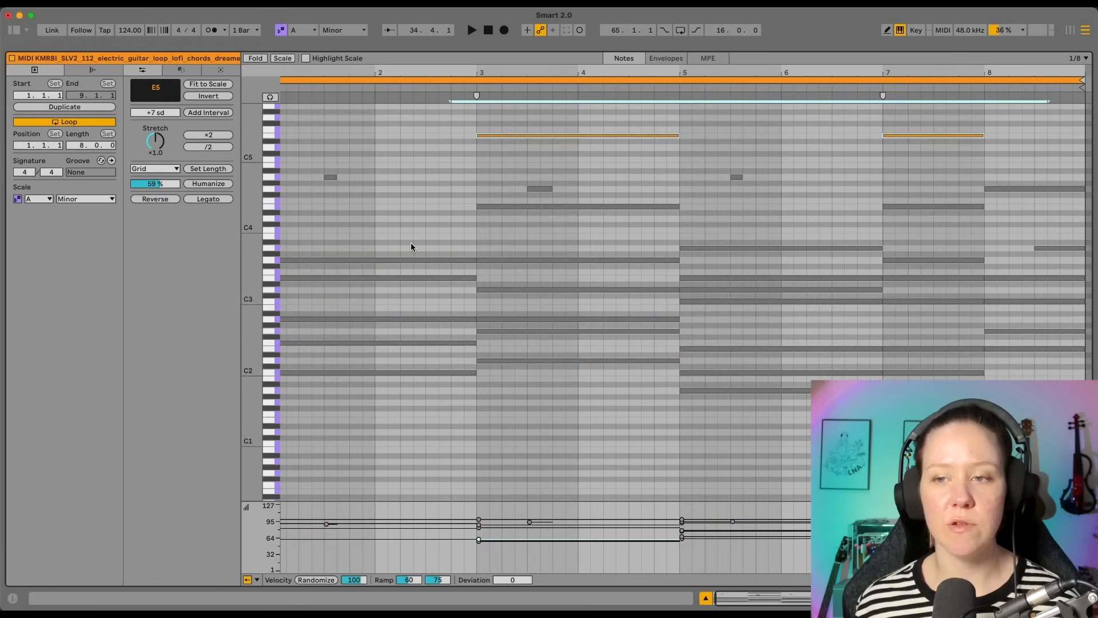
- Play the piano clip with the added interval, stop playback and undo the interval
left_click(413, 247)
key("space")
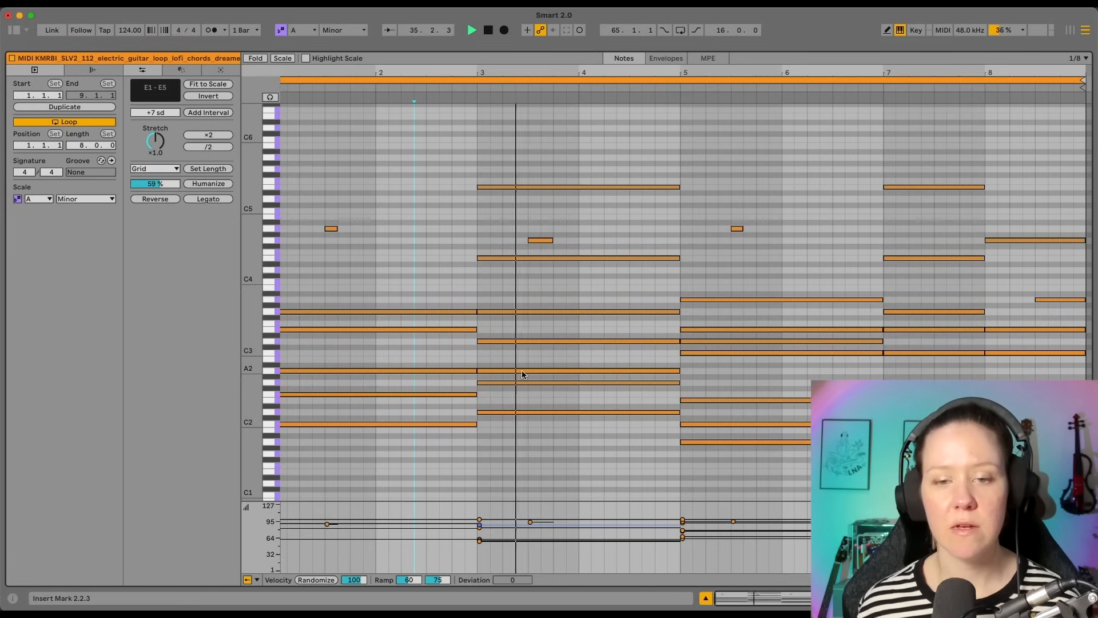
key("space")
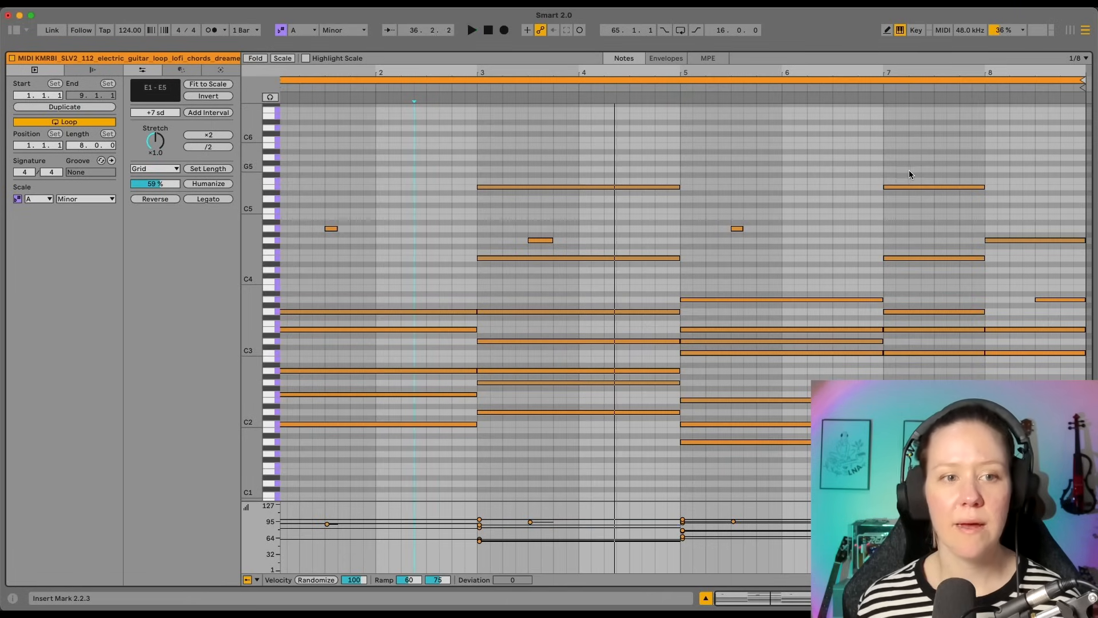
key("super+z")
left_click(757, 166)
left_click(157, 114)
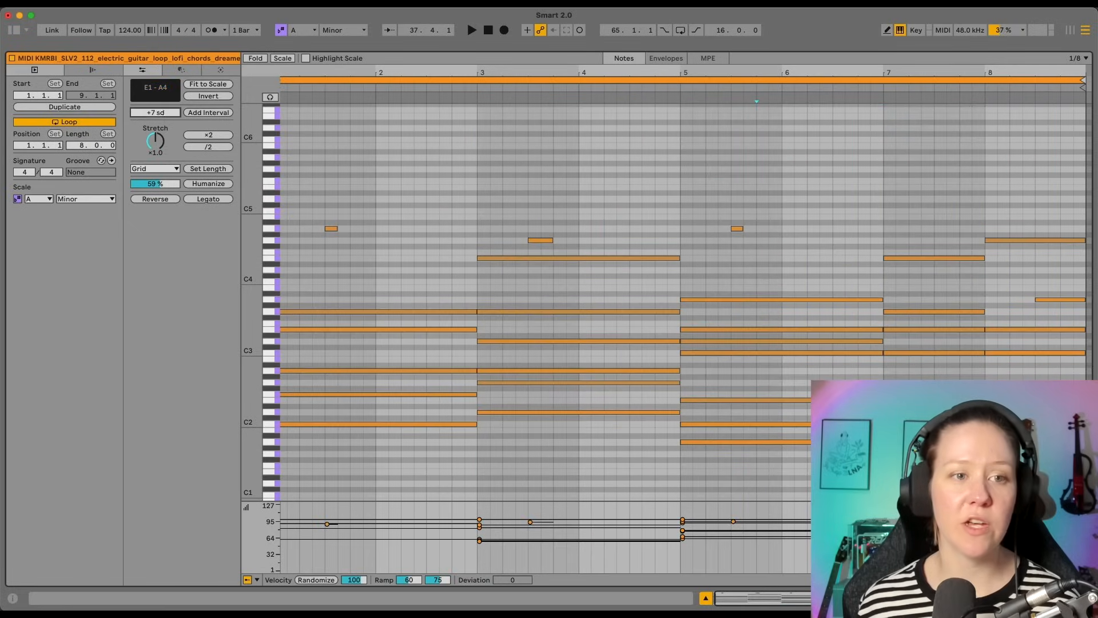
- Try the Arpeggiate transformation on the piano clip in Chord Trigger style with 2 steps, +12 sd distance and 1/32 rate, and listen to it
left_click(184, 70)
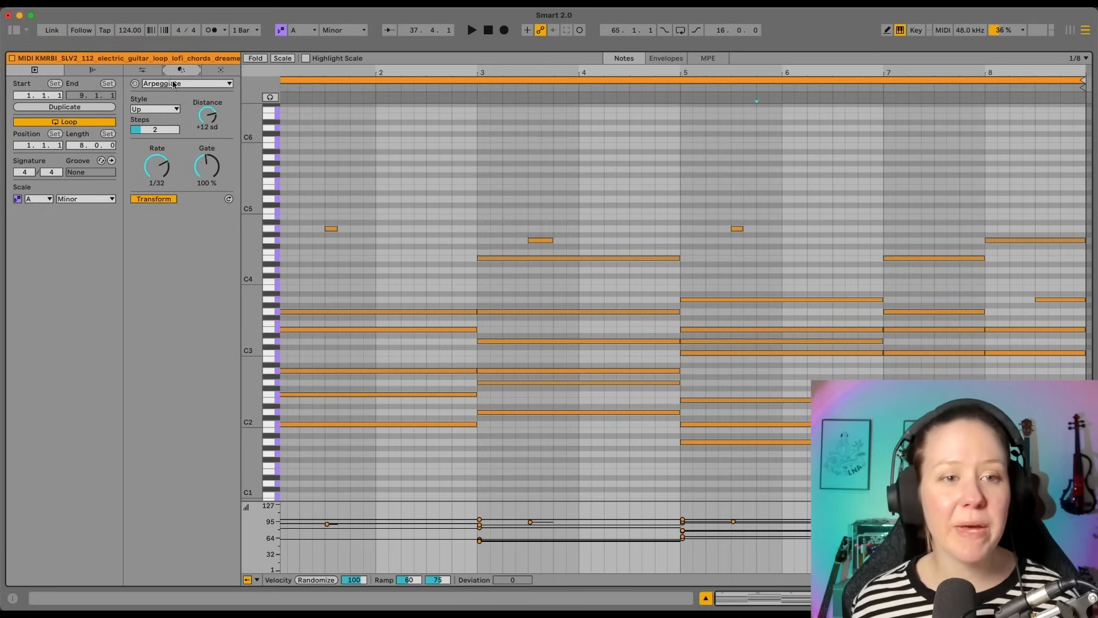
left_click(165, 110)
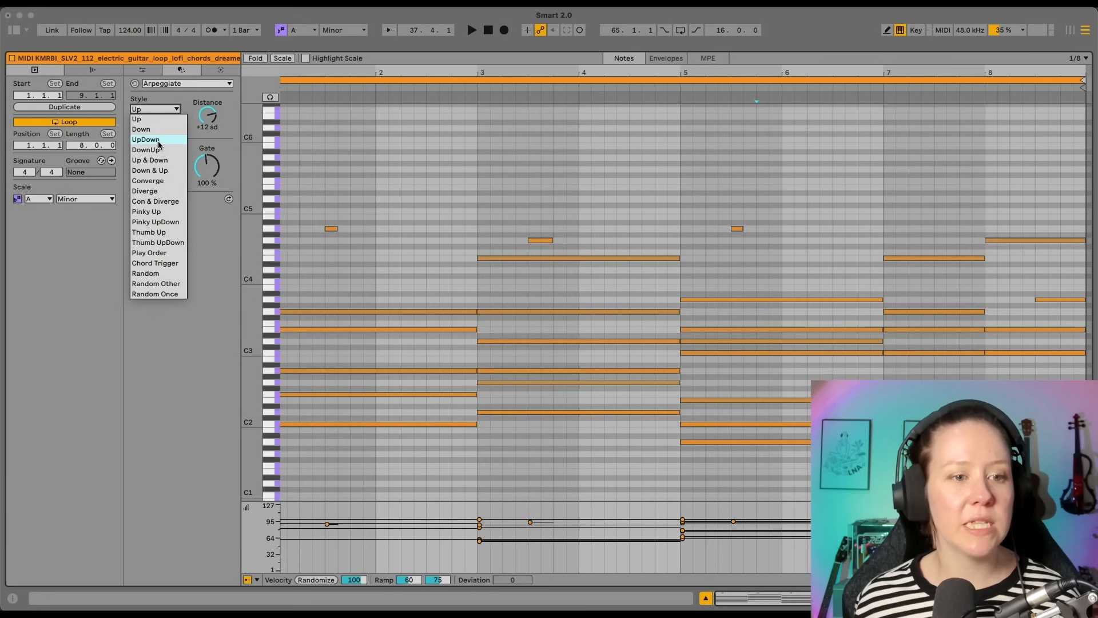
left_click(163, 263)
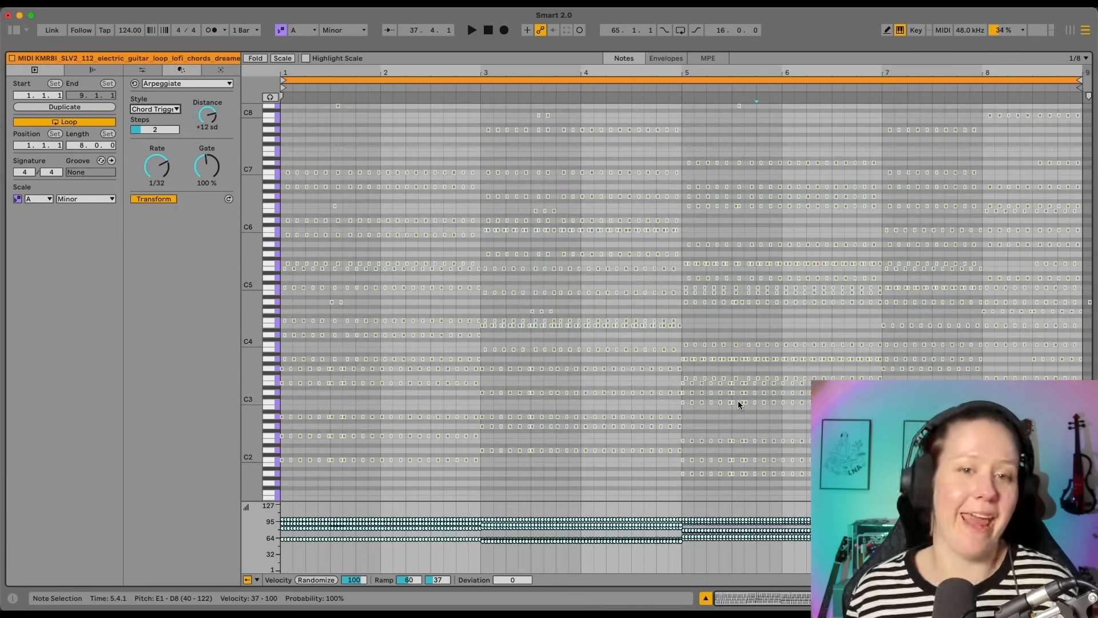
key("space")
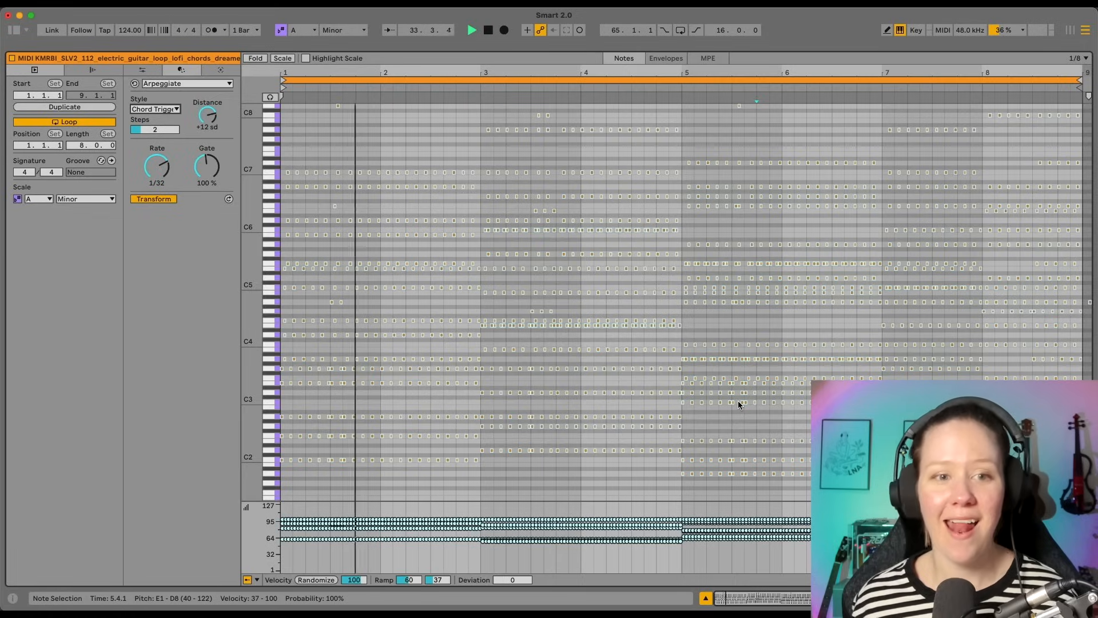
key("space")
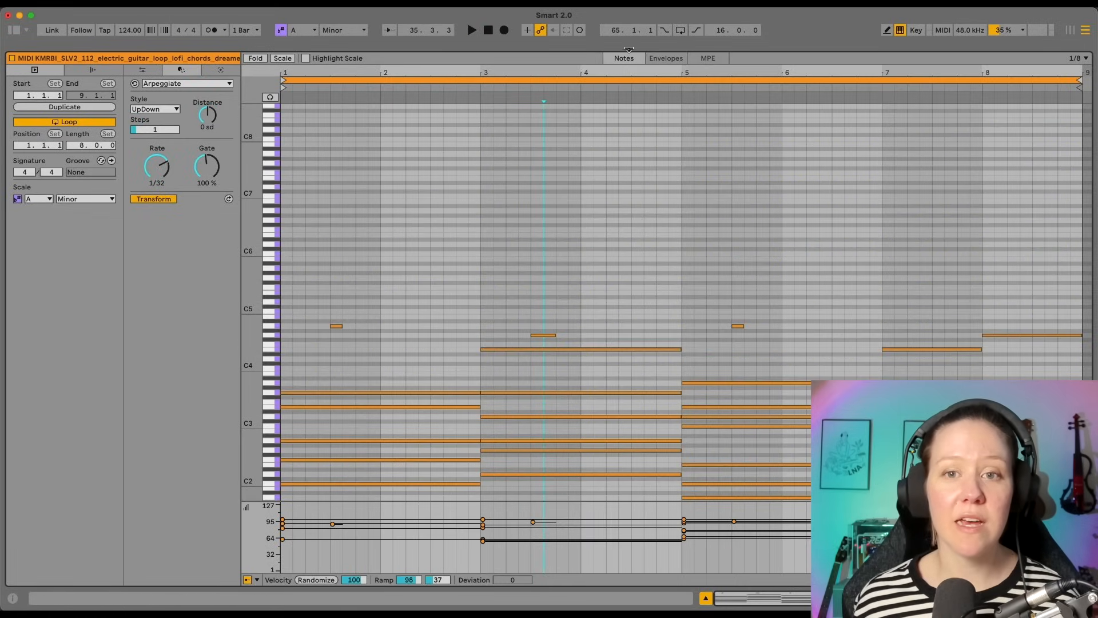
- Shrink the clip editor and look through the tracks in the arrangement
left_click_drag(629, 49, 602, 432)
scroll(574, 299, "up", 4)
scroll(735, 247, "up", 5)
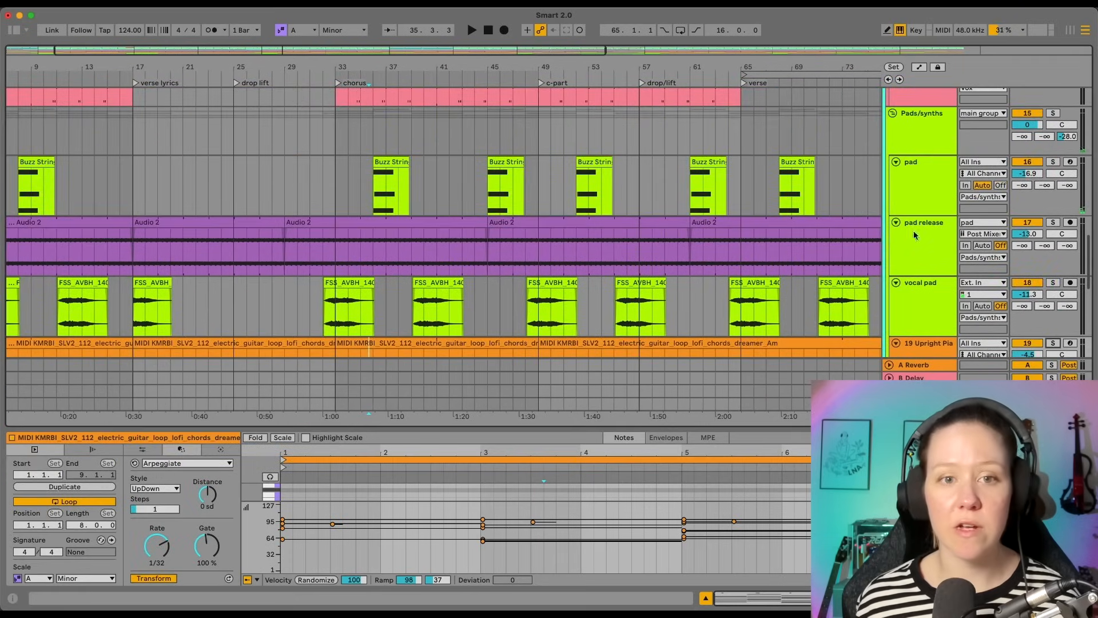
scroll(729, 115, "up", 8)
left_click(904, 144)
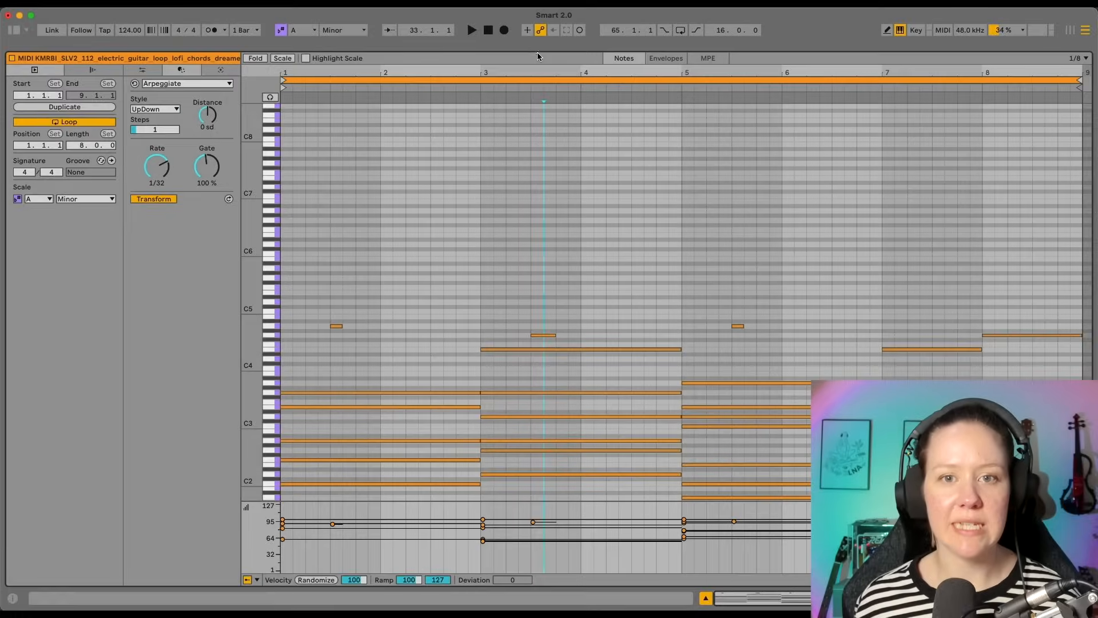
- Reduce the piano clip editor's height and inspect the clip's notes in the MPE editor
left_click(663, 59)
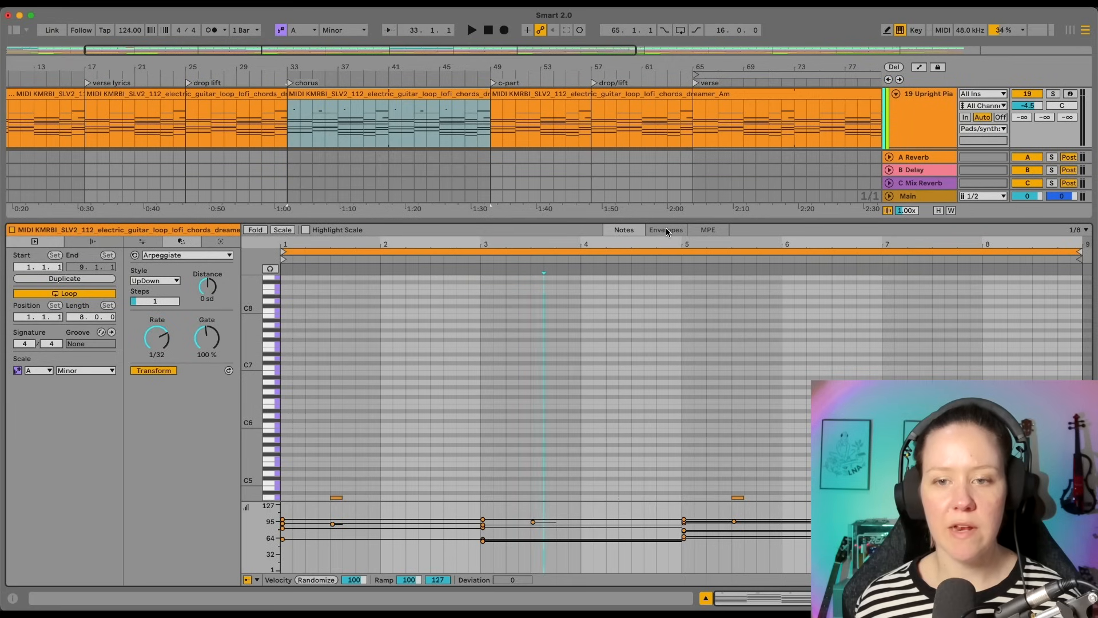
left_click(665, 229)
left_click(707, 230)
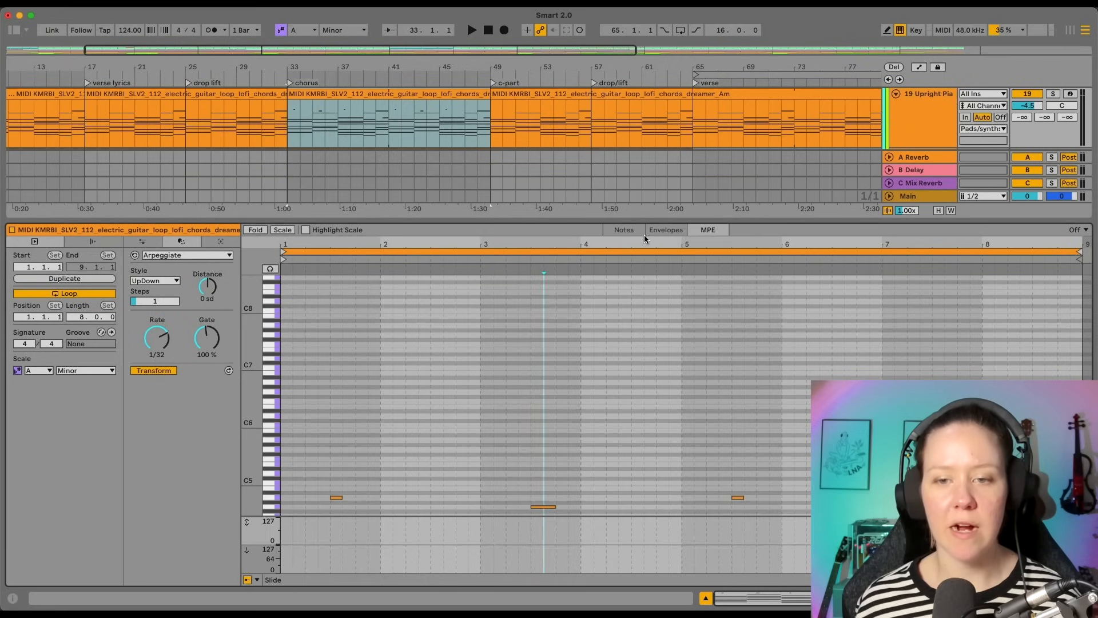
scroll(610, 423, "down", 5)
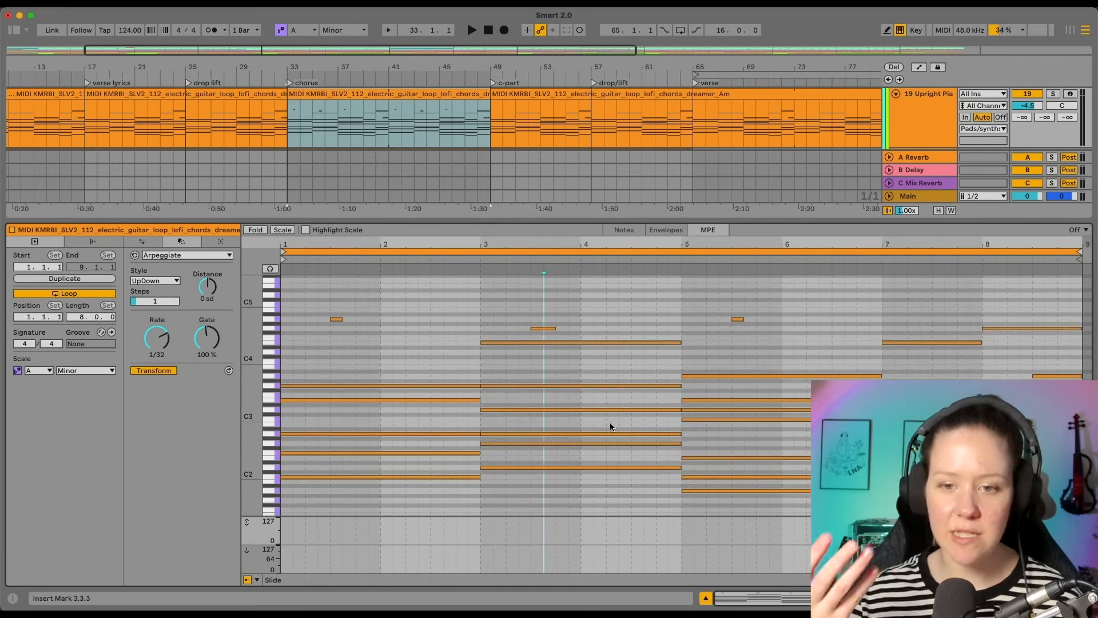
- Show the piano clip's envelopes and review the available devices and mixer parameters, keeping Mixer and Track Volume
left_click(666, 229)
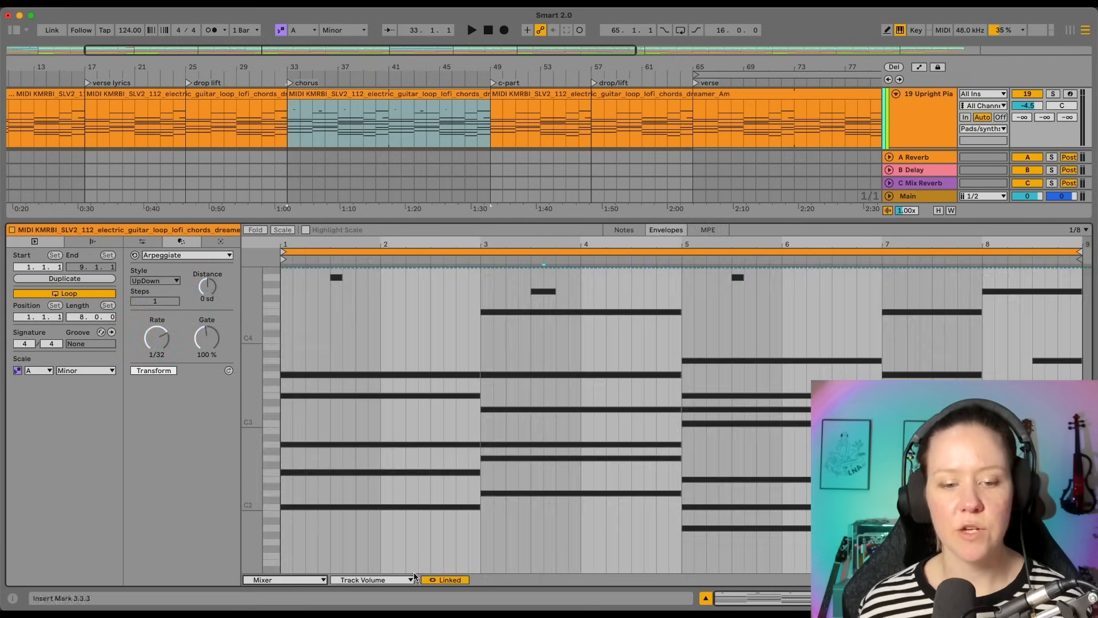
left_click(299, 580)
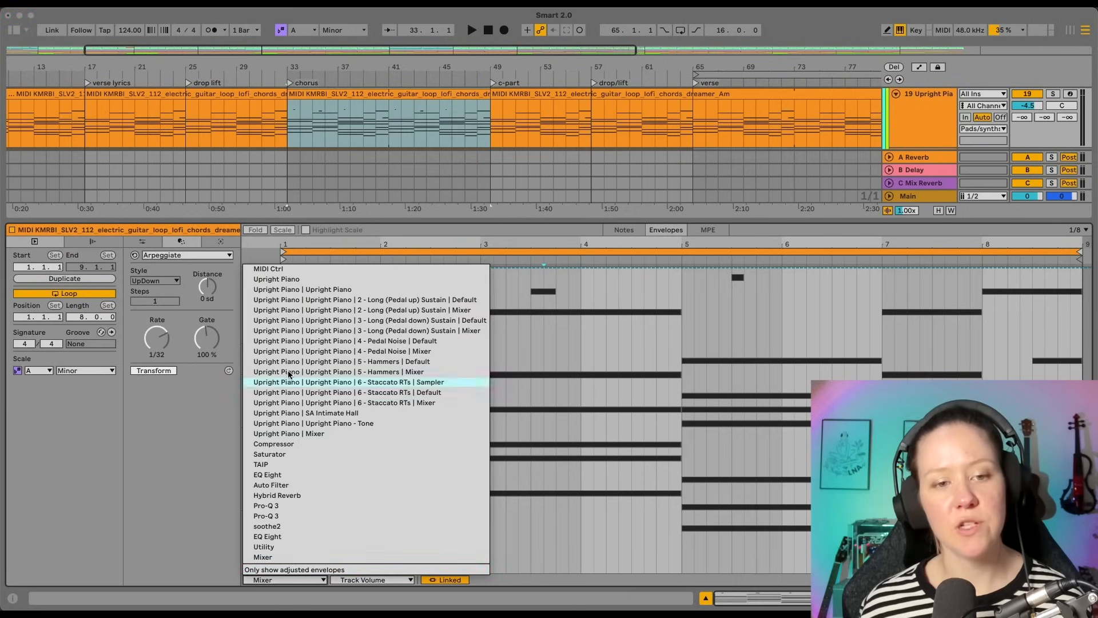
left_click(295, 579)
left_click(344, 580)
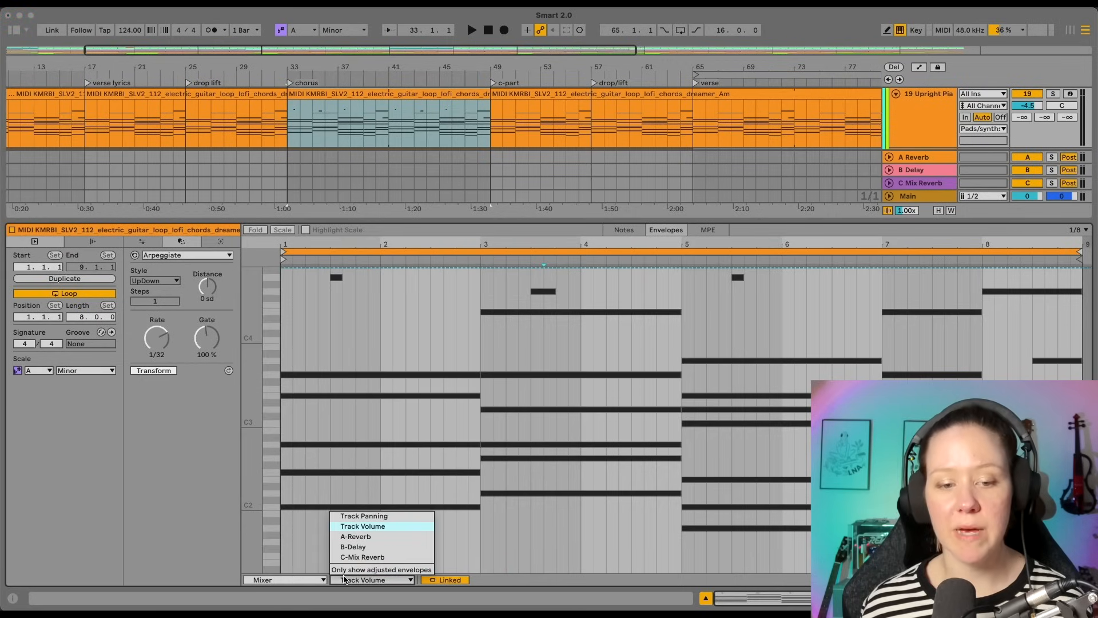
left_click(344, 579)
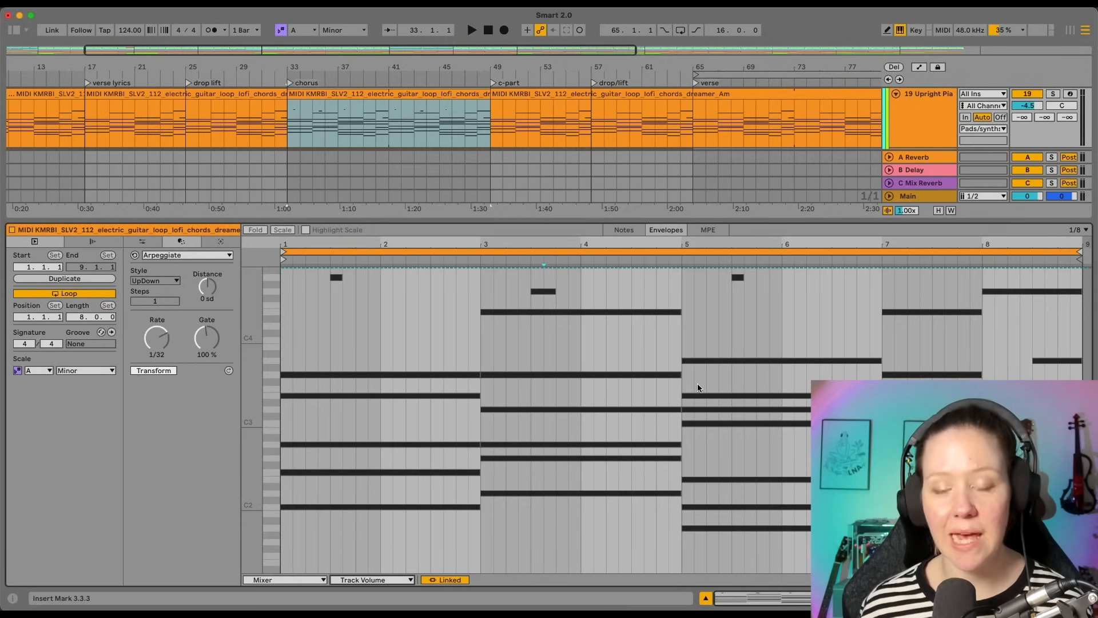
- Return to the piano clip's MPE editor and enlarge its expression lanes below the notes
left_click(708, 230)
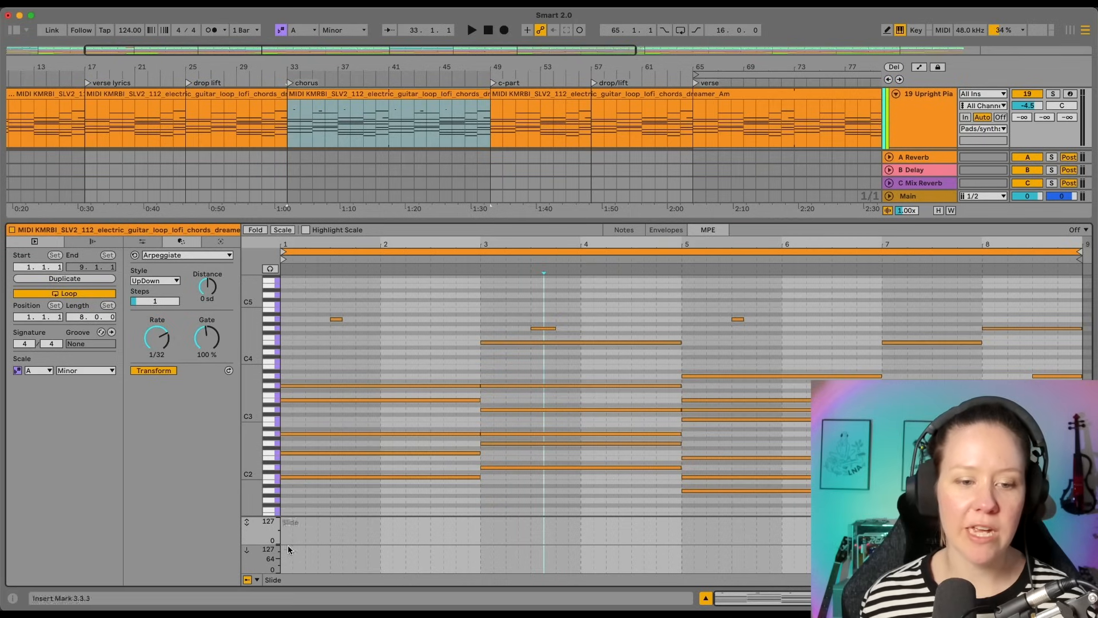
left_click_drag(255, 516, 255, 491)
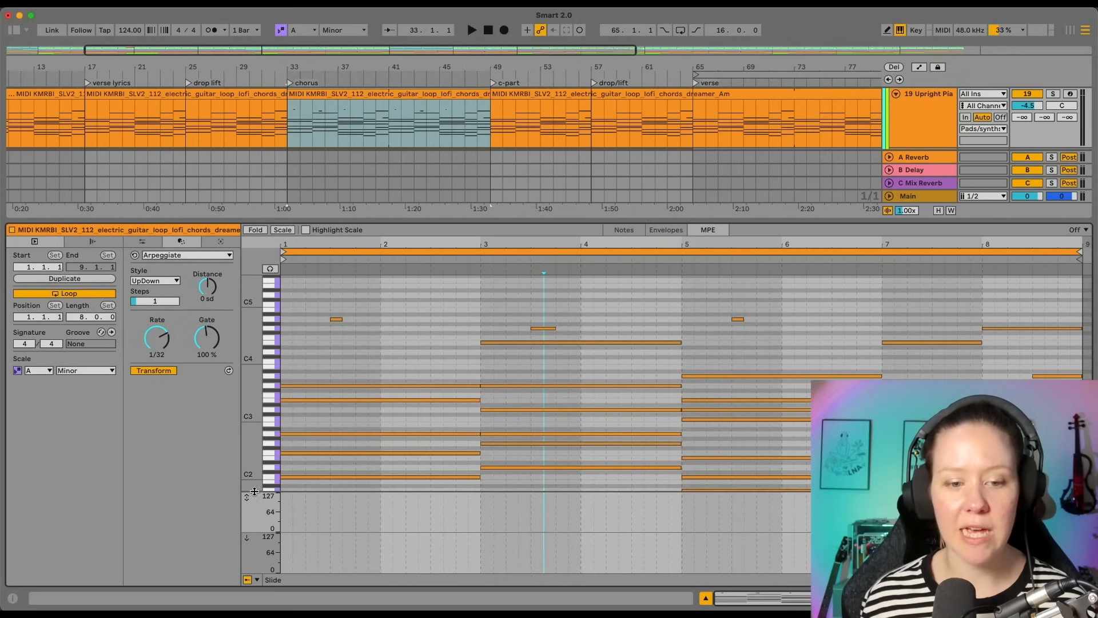
scroll(585, 375, "down", 2)
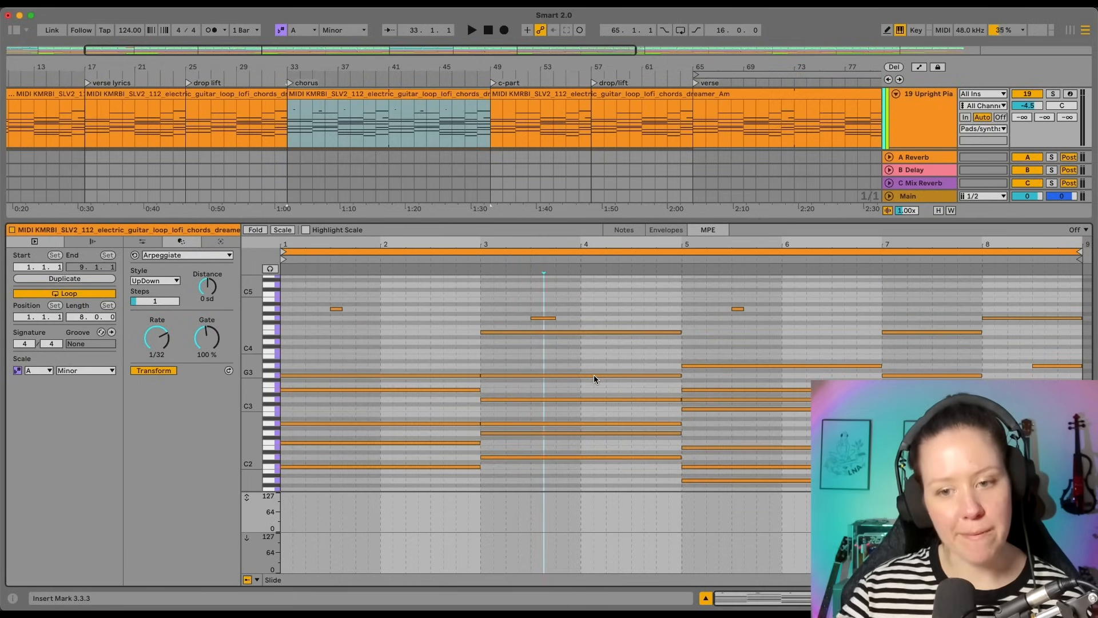
scroll(470, 369, "up", 4)
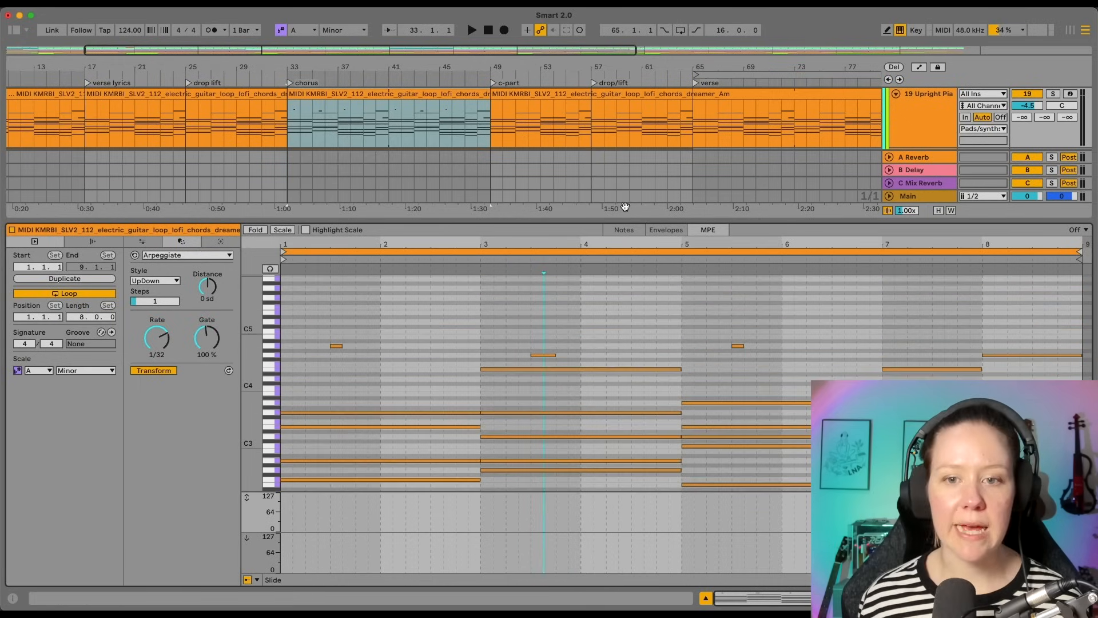
- Open the Bass track's chorus clip in the MPE editor, and enlarge the editor and its expression lanes
key("super+alt+l")
scroll(525, 369, "up", 12)
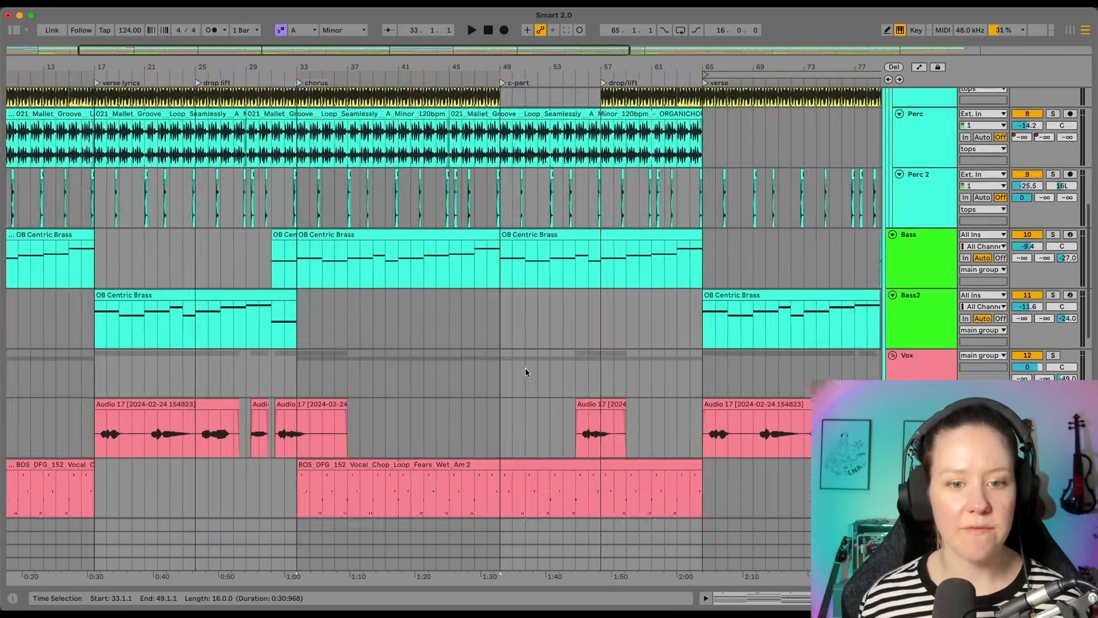
scroll(525, 372, "down", 3)
double_click(393, 145)
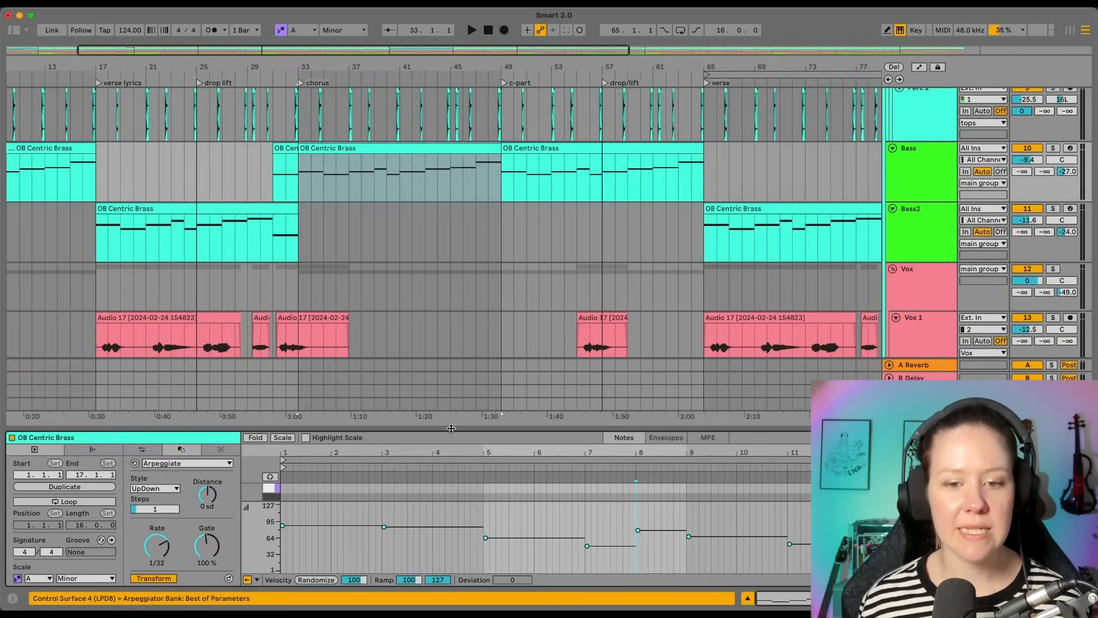
left_click_drag(595, 429, 595, 146)
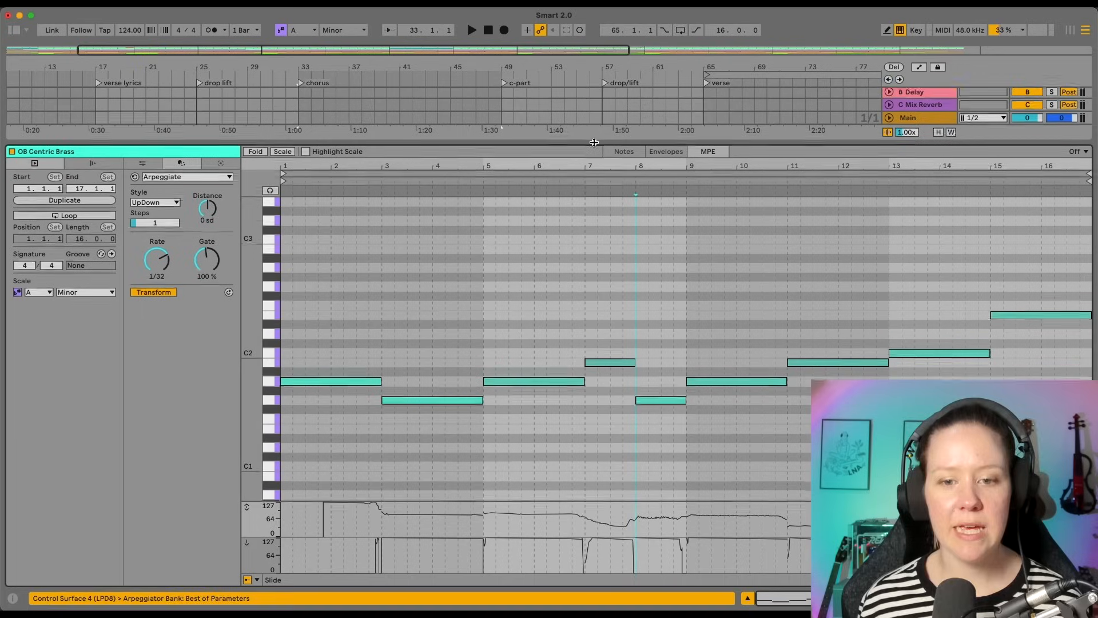
left_click_drag(664, 501, 662, 450)
- Bend the end of the bass clip's first note to -0.07 st, and remove its pitch breakpoints
left_click(357, 382)
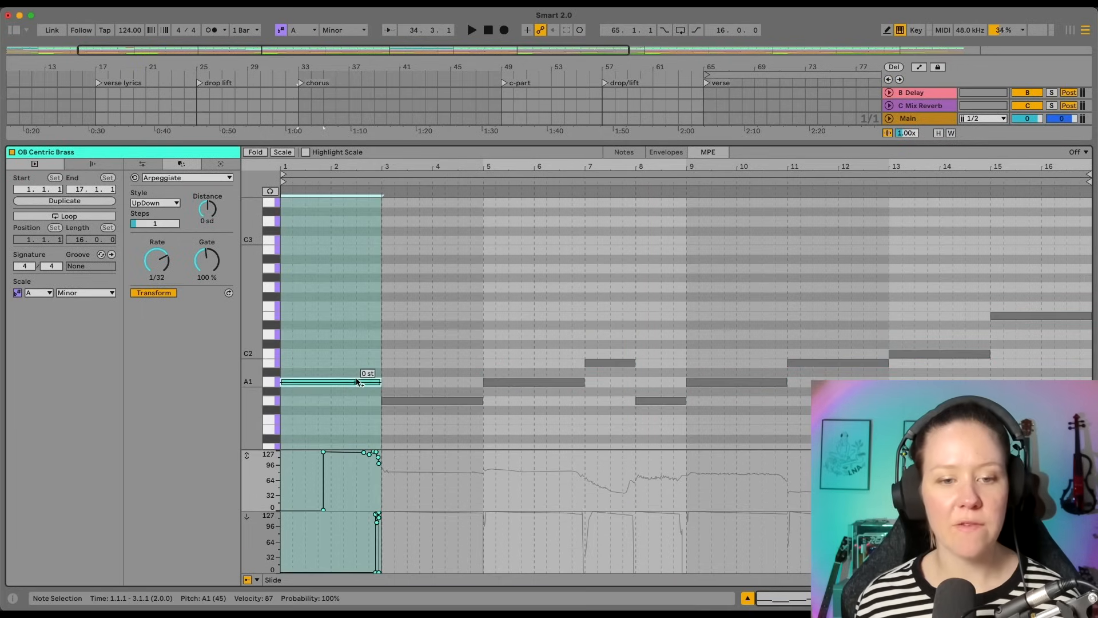
key("z")
scroll(335, 394, "left", 5)
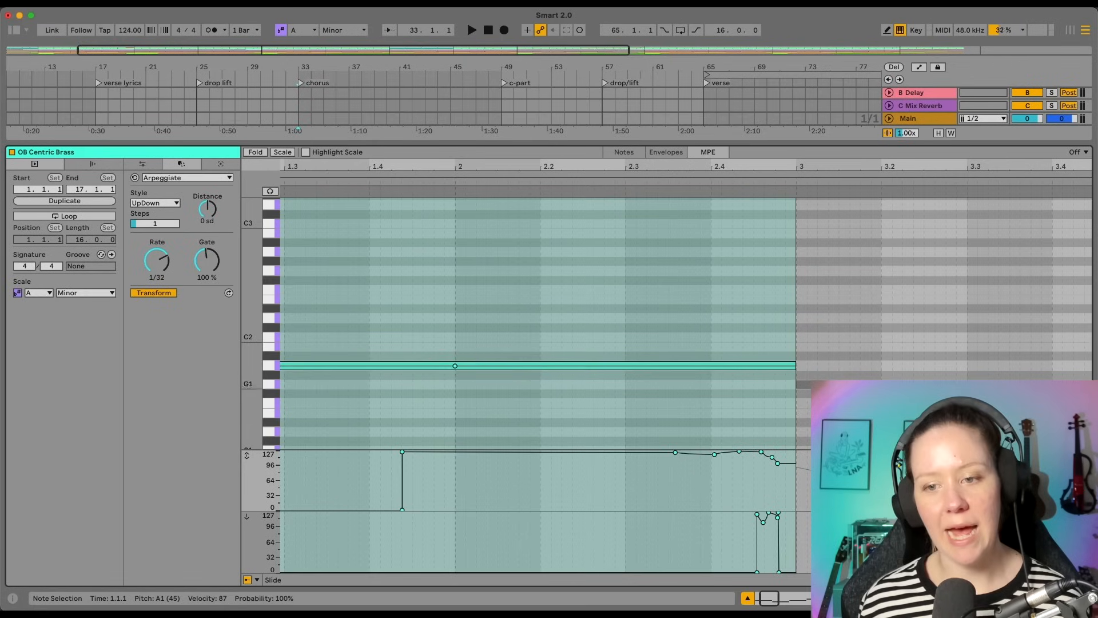
mouse_move(796, 366)
left_mouse_down()
mouse_move(795, 294)
mouse_move(796, 367)
left_mouse_up()
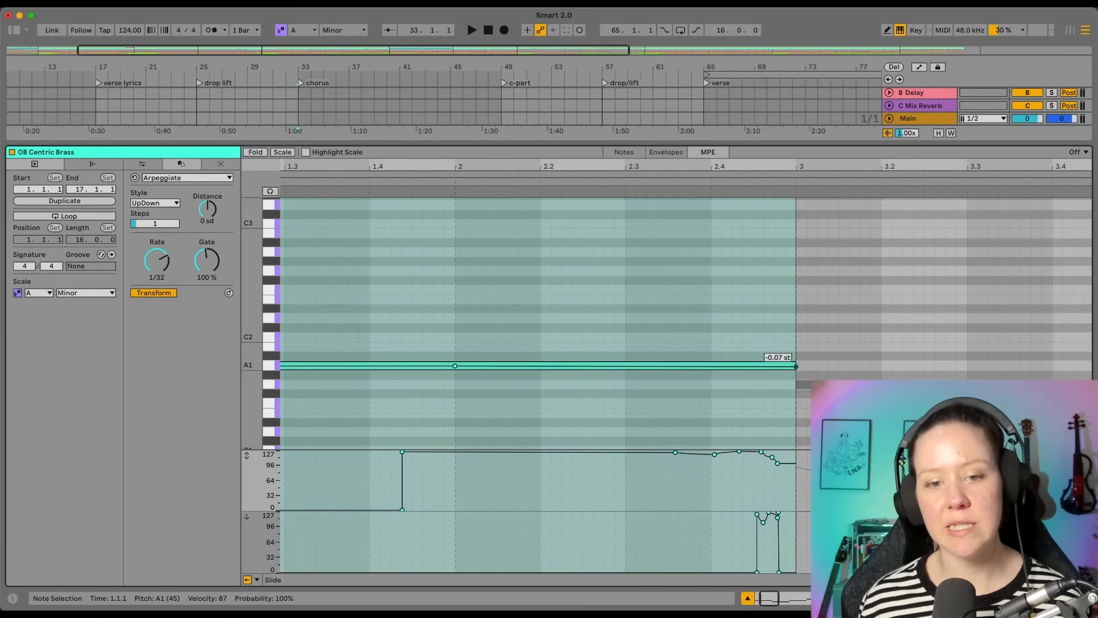
left_click(455, 365)
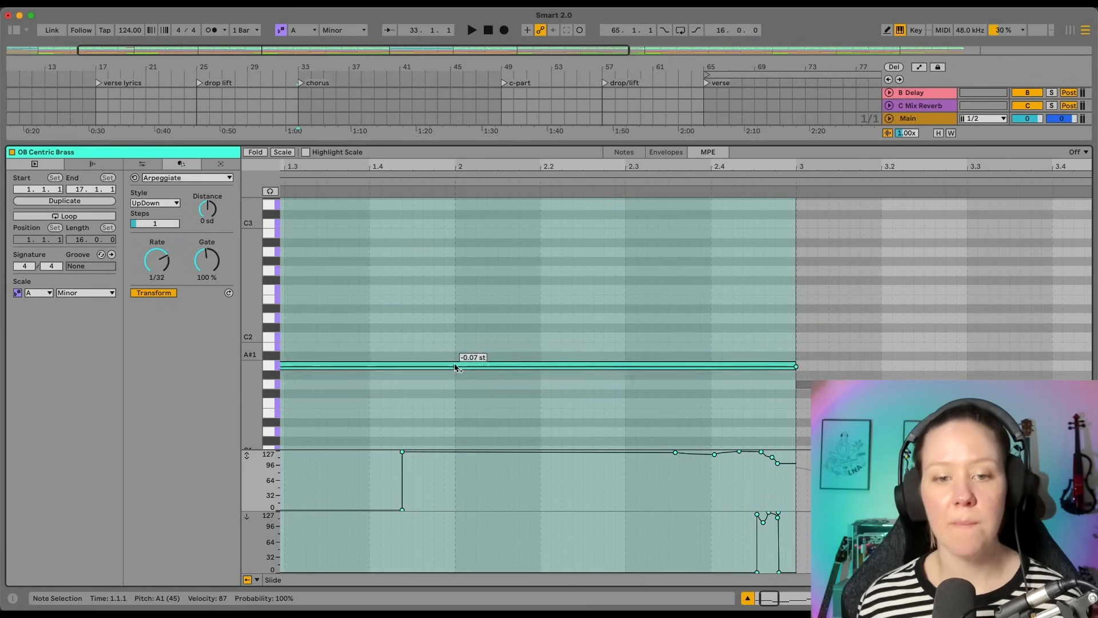
left_click(796, 367)
scroll(801, 386, "down", 8)
scroll(801, 384, "down", 3)
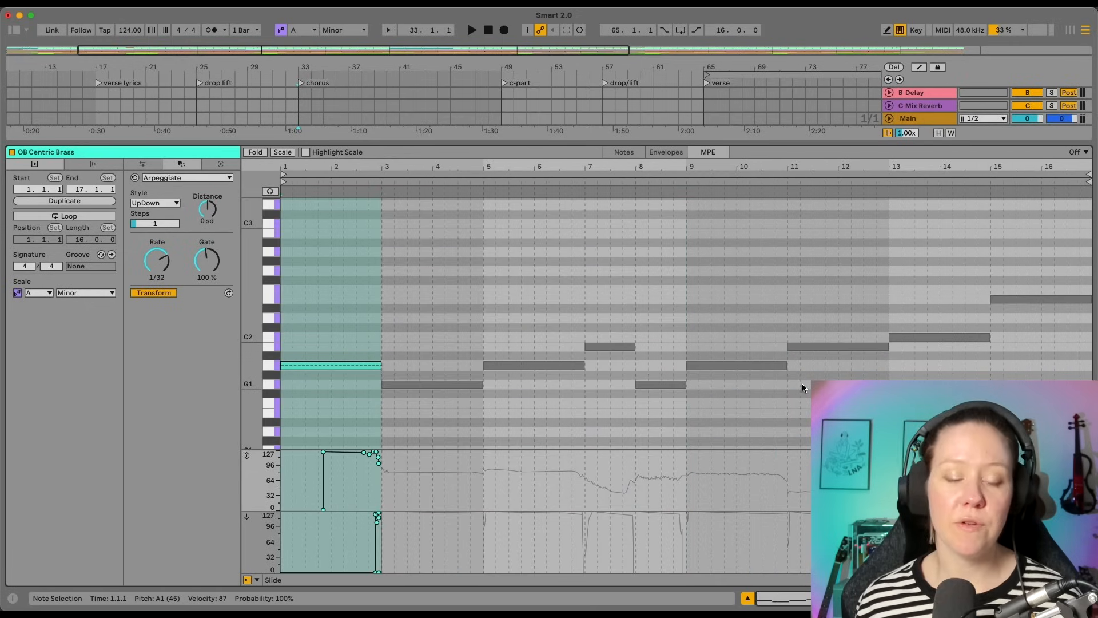
- Deselect the note and compare the bass clip's Envelopes and MPE editors
left_click(524, 410)
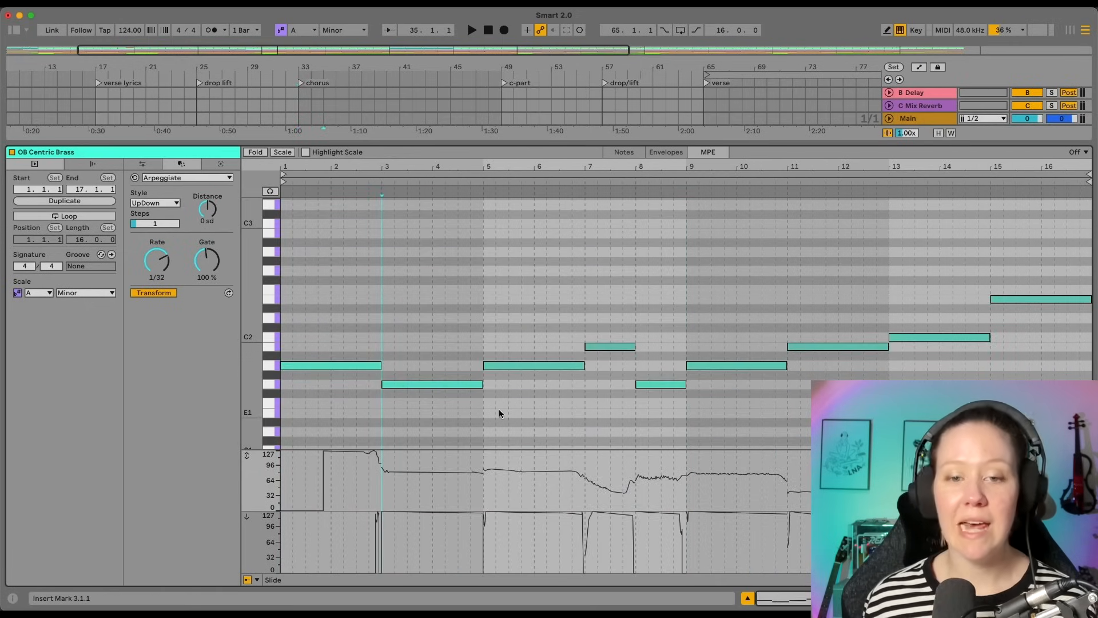
left_click(669, 152)
left_click(708, 152)
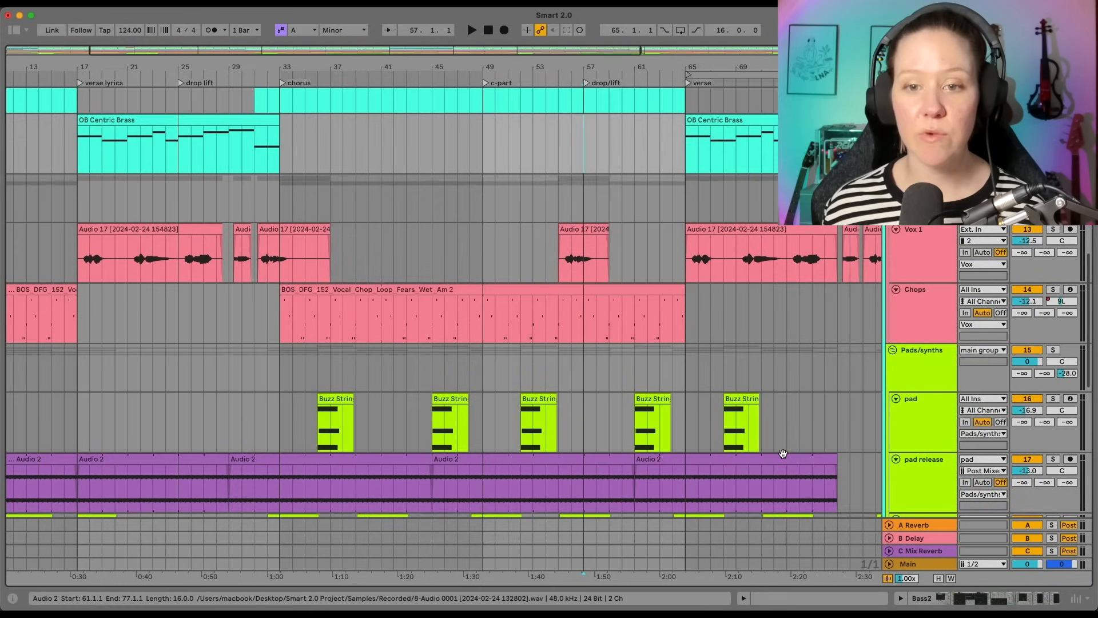
- Zoom the arrangement out to the whole song and look through its tracks
scroll(783, 453, "down", 3)
scroll(783, 453, "down", 1)
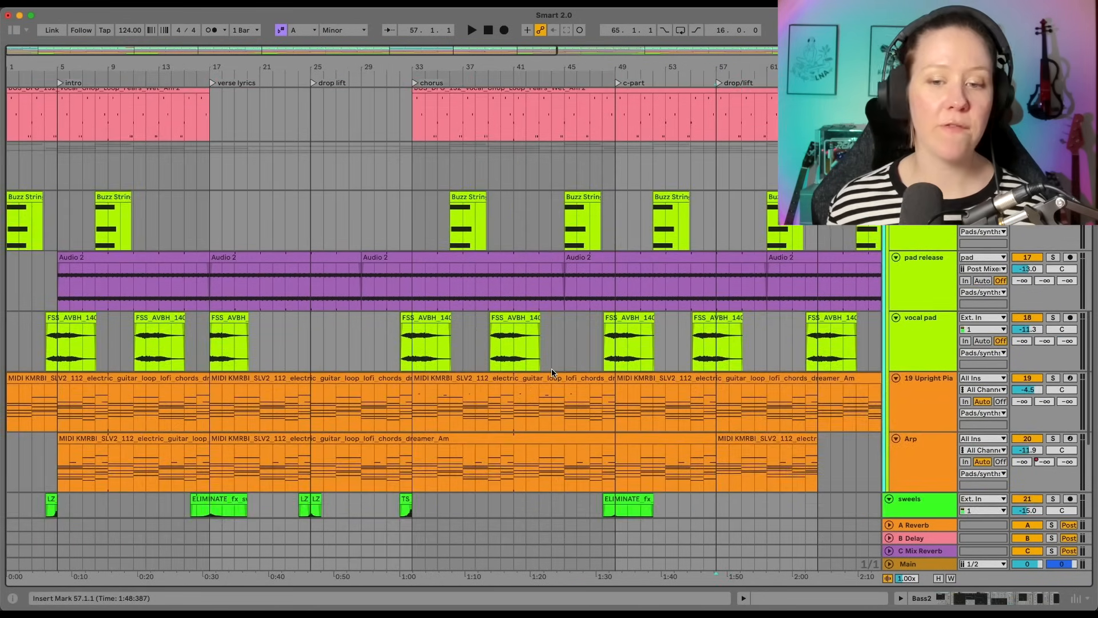
key("minus")
scroll(550, 372, "up", 4)
scroll(551, 372, "up", 15)
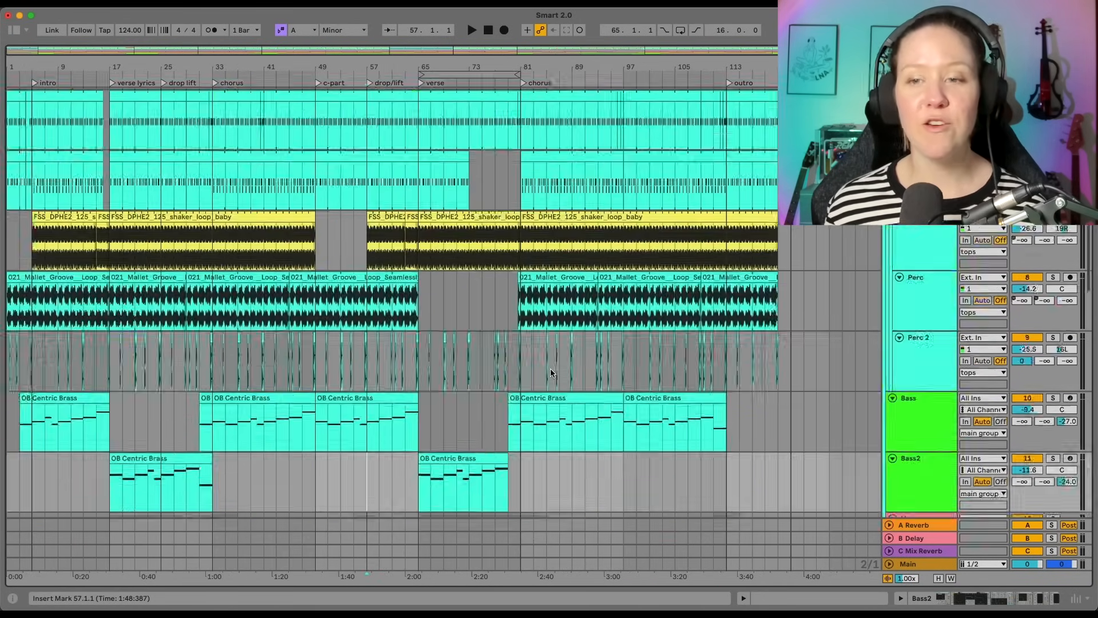
scroll(747, 289, "down", 6)
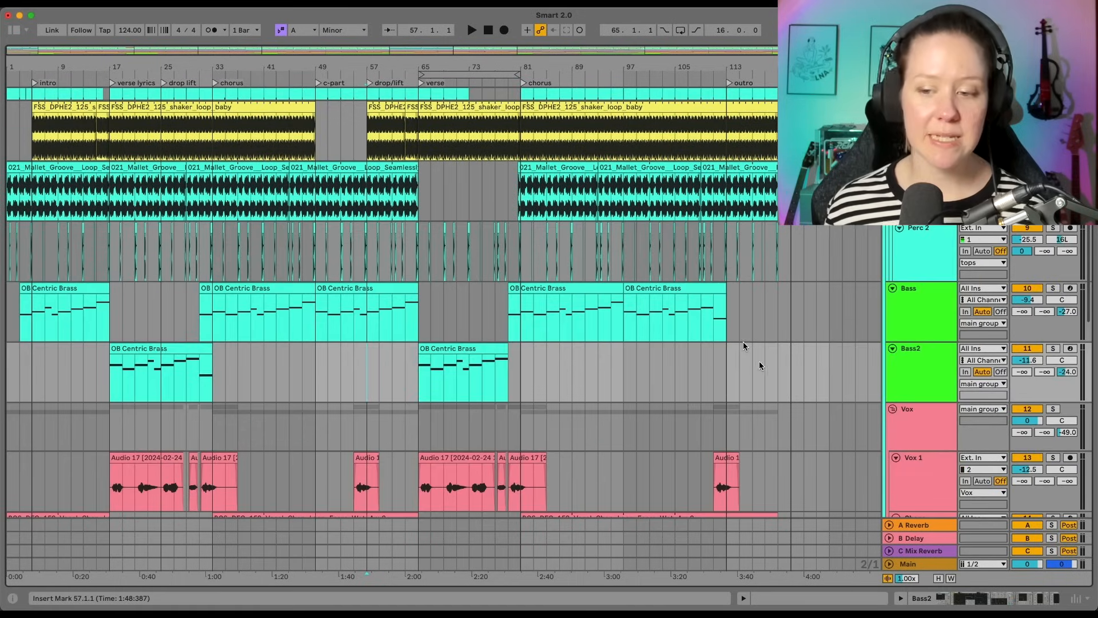
- Show the mixer below the arrangement, adjust its height, and compare it with the Session View mixer
left_click(1077, 599)
left_click_drag(693, 433, 693, 266)
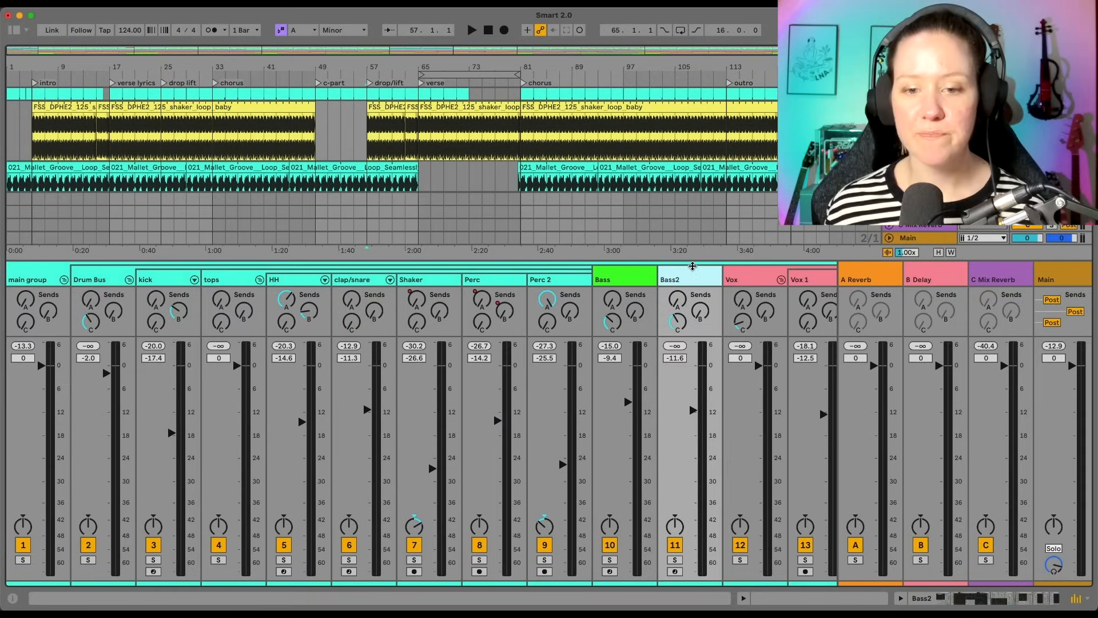
left_click(693, 258)
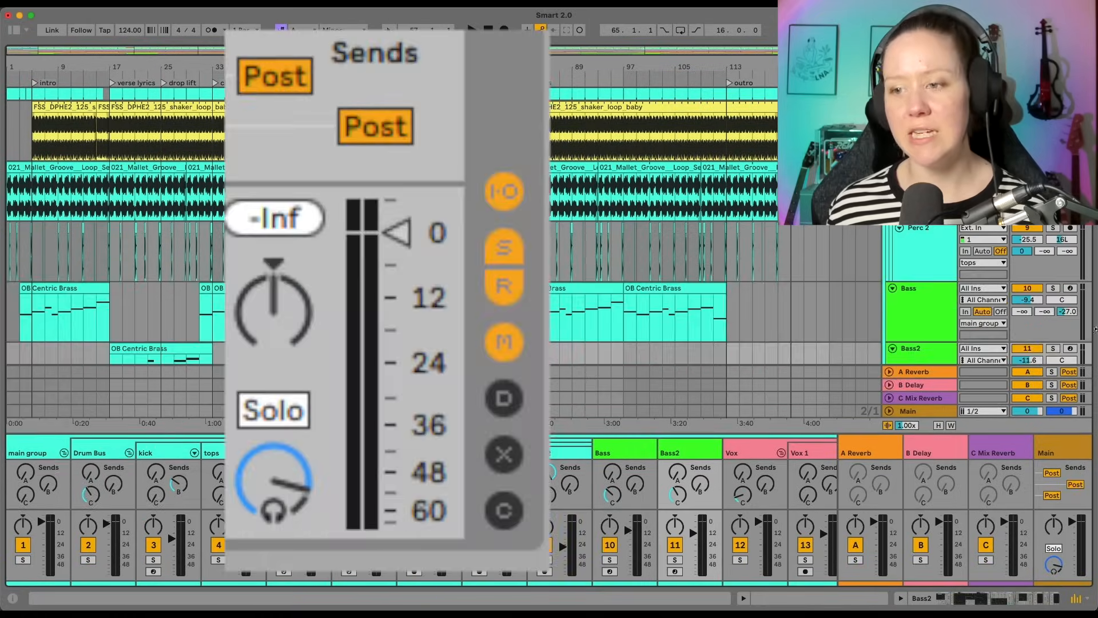
key("Tab")
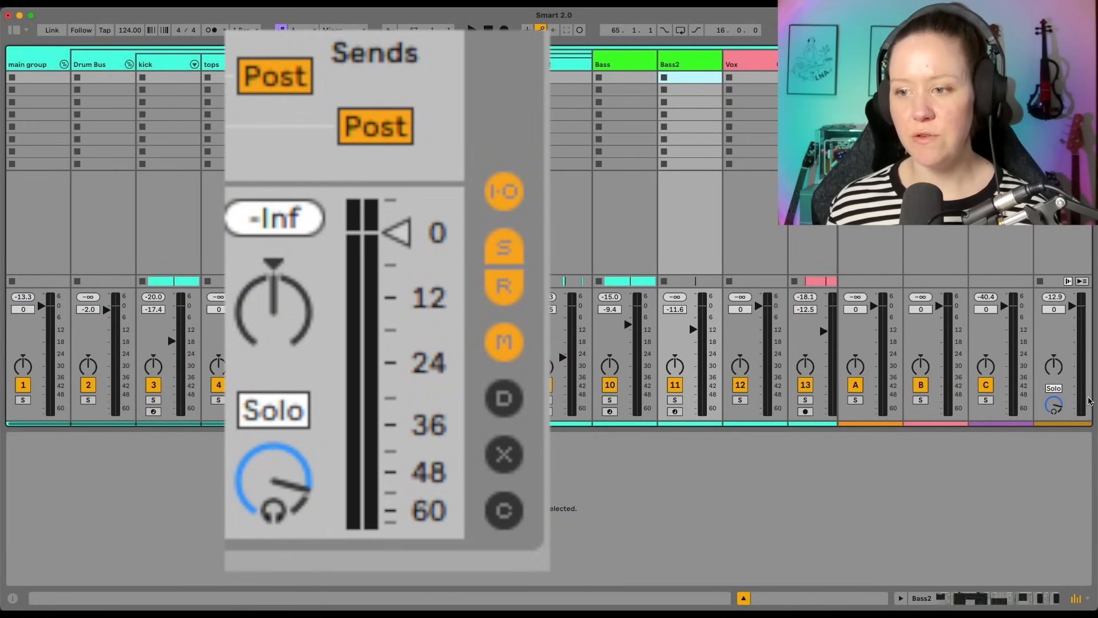
key("Tab")
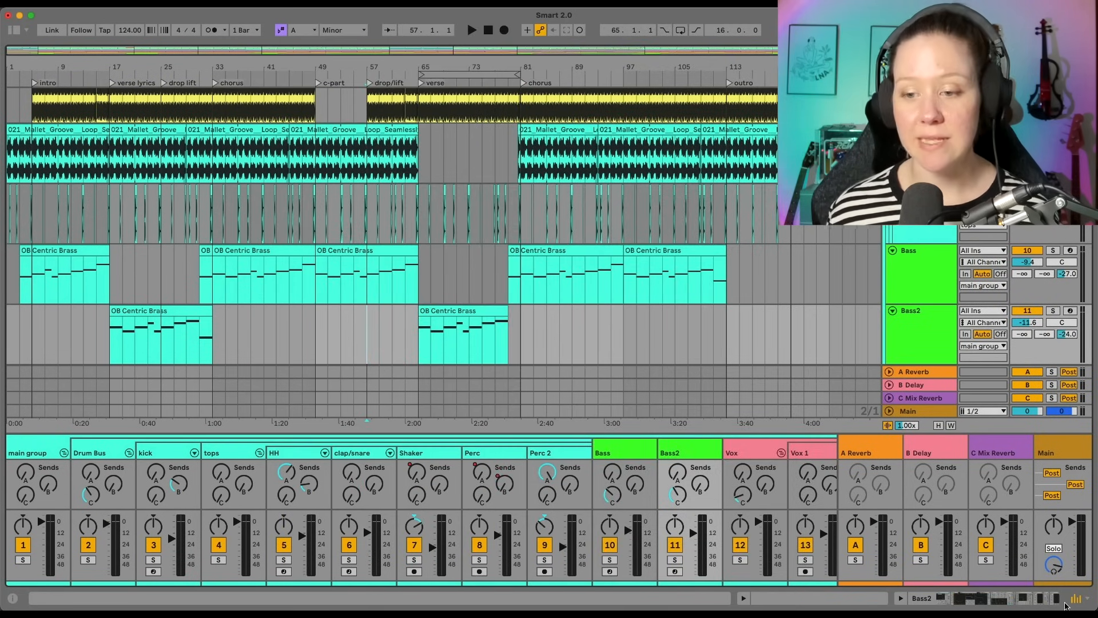
- Hide and restore the mixer, and review which mixer sections can be displayed
left_click(1075, 599)
left_click(1075, 599)
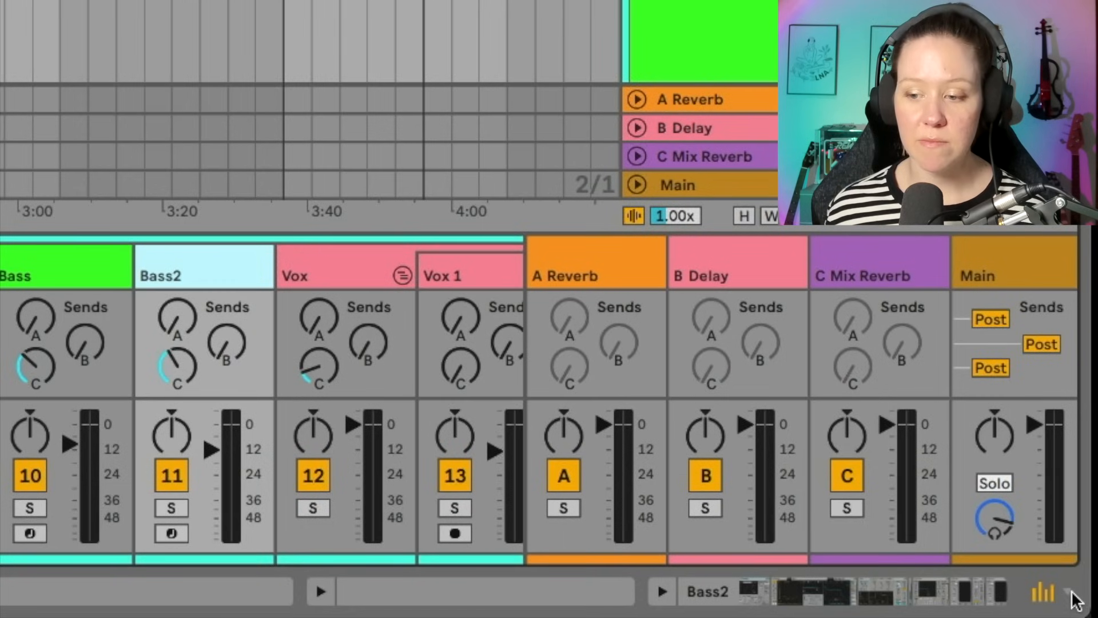
right_click(1074, 600)
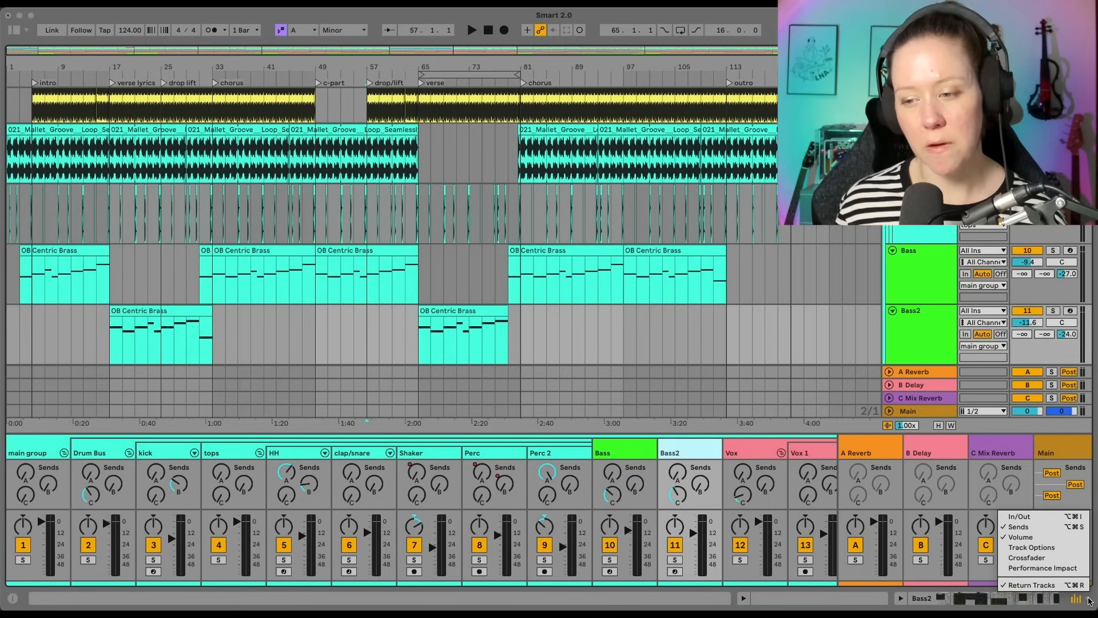
left_click(1089, 601)
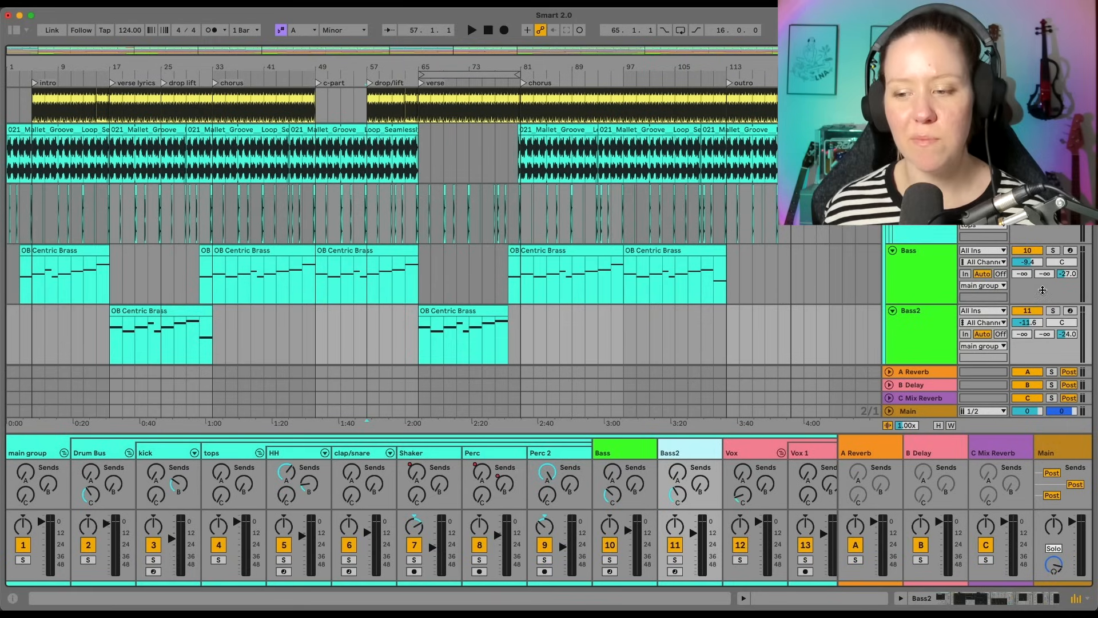
- Toggle the arrangement's mixer off and on several times, leaving it shown
left_click(1087, 601)
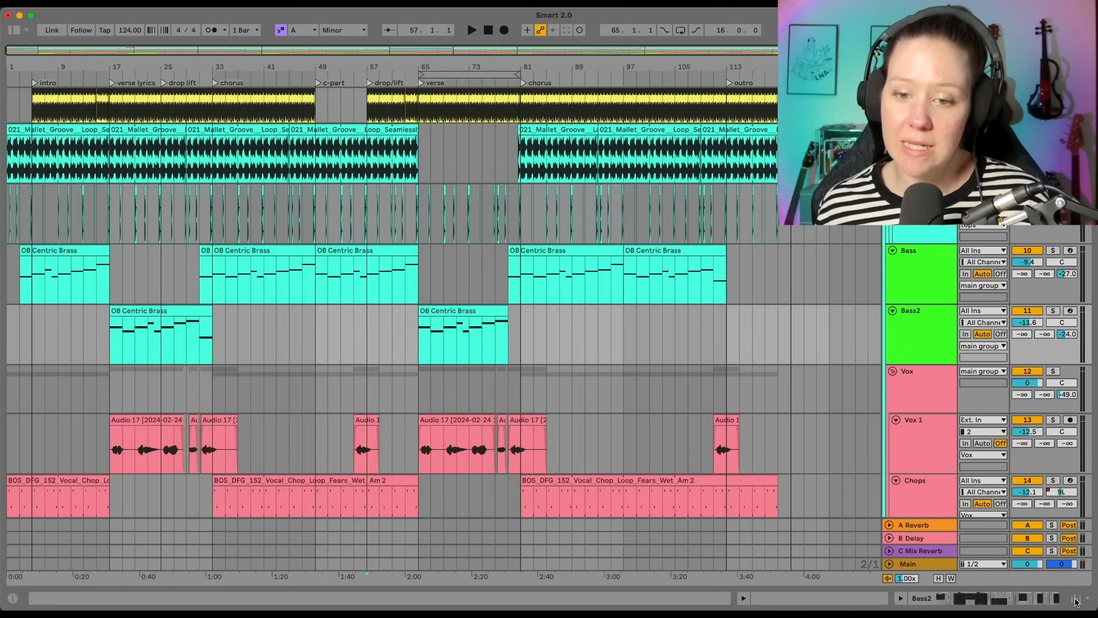
left_click(1077, 601)
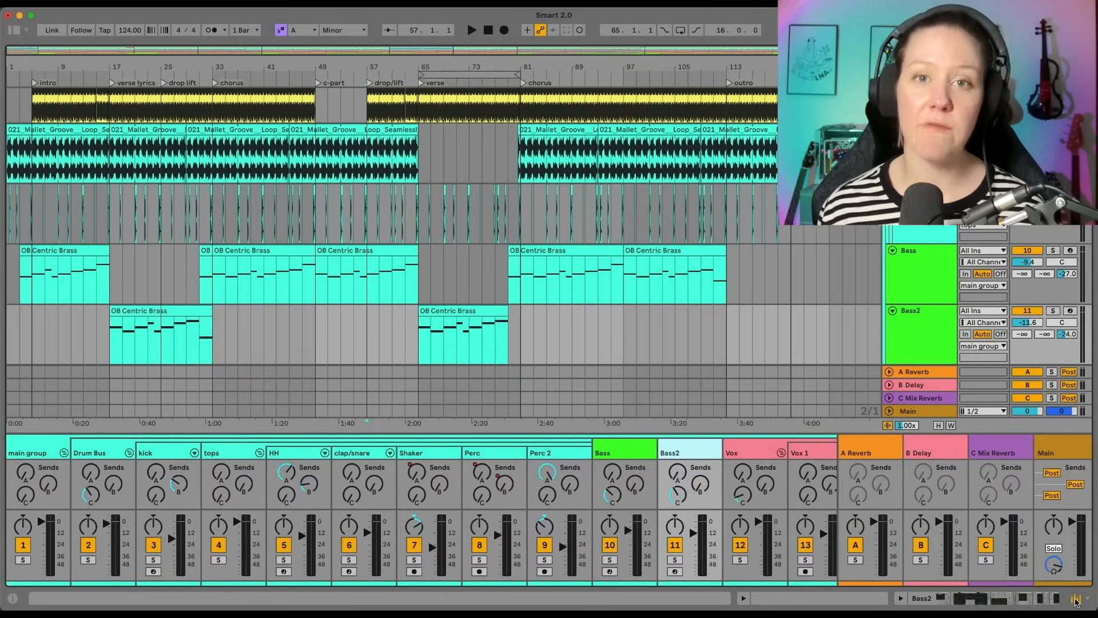
left_click(1076, 601)
left_click(1076, 601)
left_click(1076, 601)
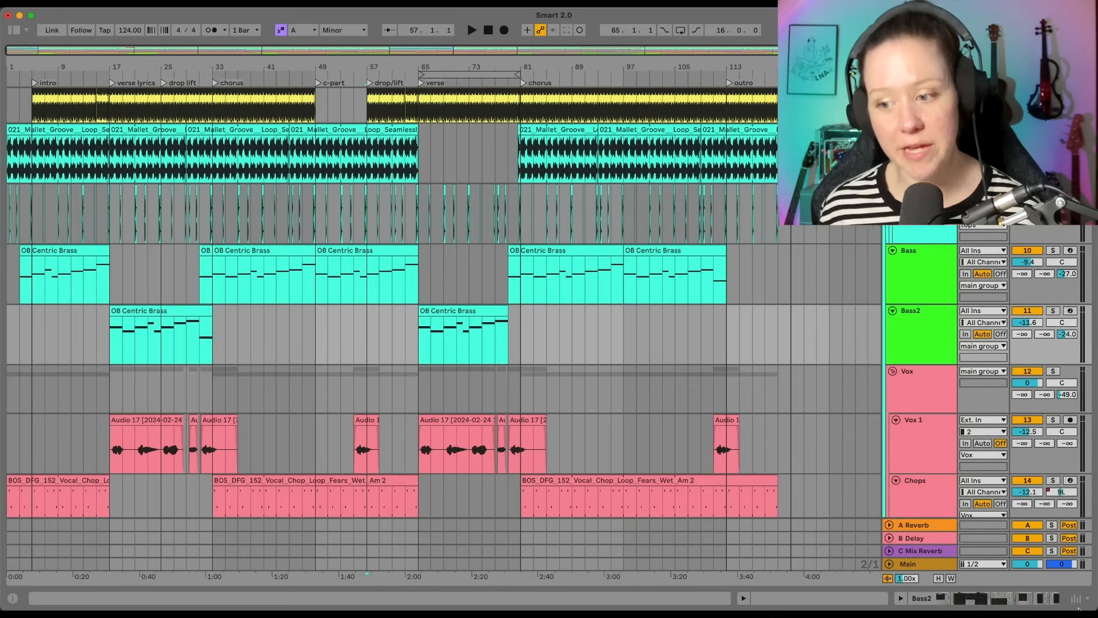
left_click(1078, 601)
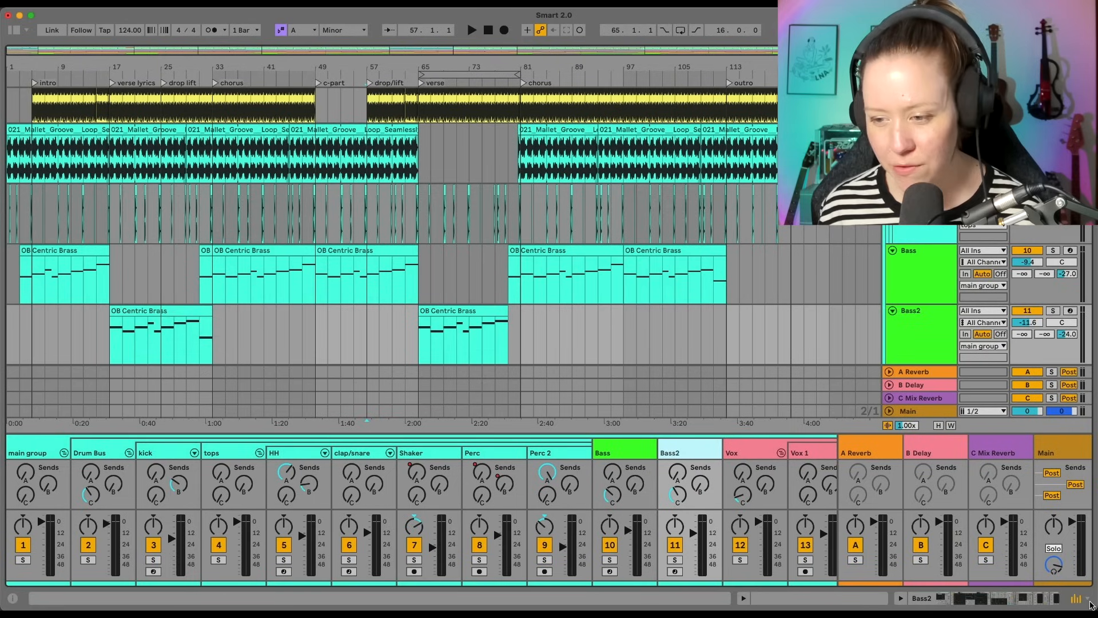
- Review the mixer's section options, including In/Out, and briefly hide the mixer below the arrangement
left_click(1090, 603)
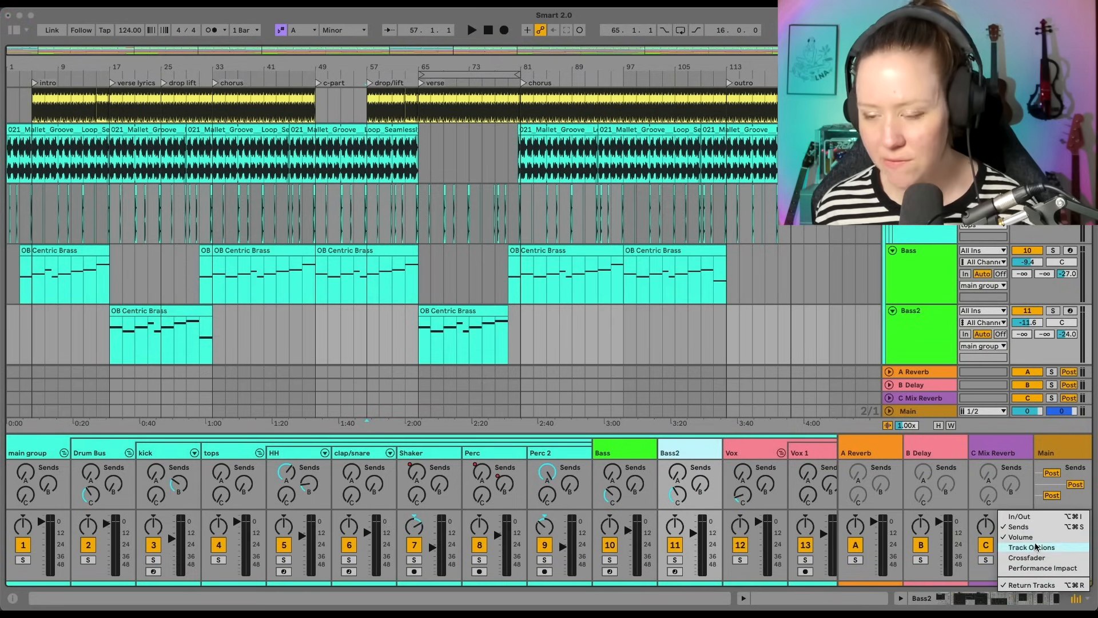
left_click(1029, 517)
key("alt+super+i")
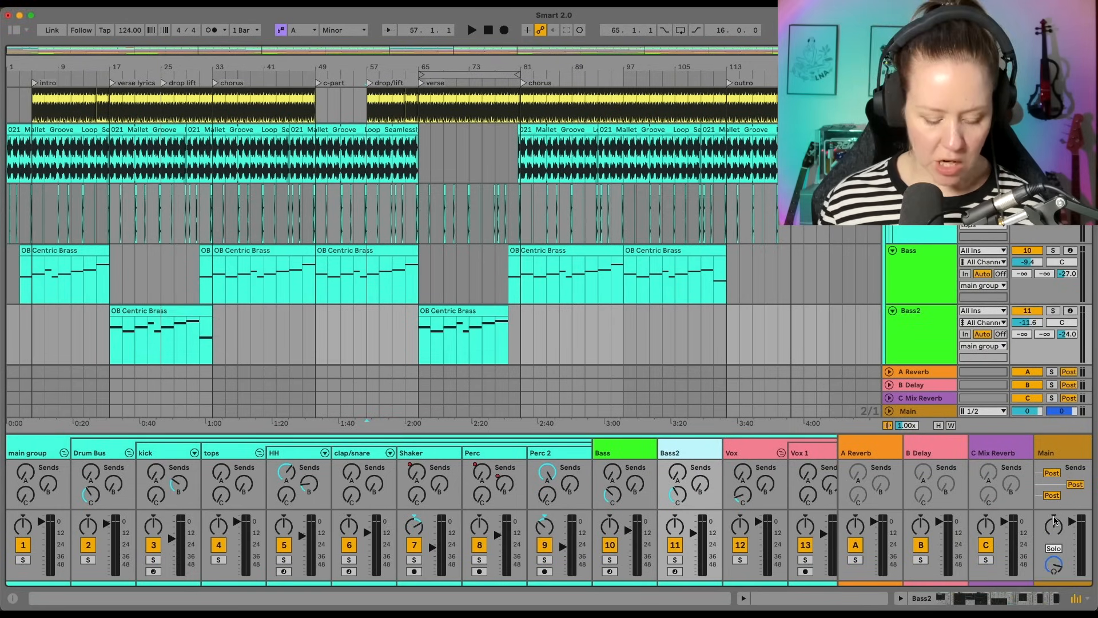
key("alt+super+m")
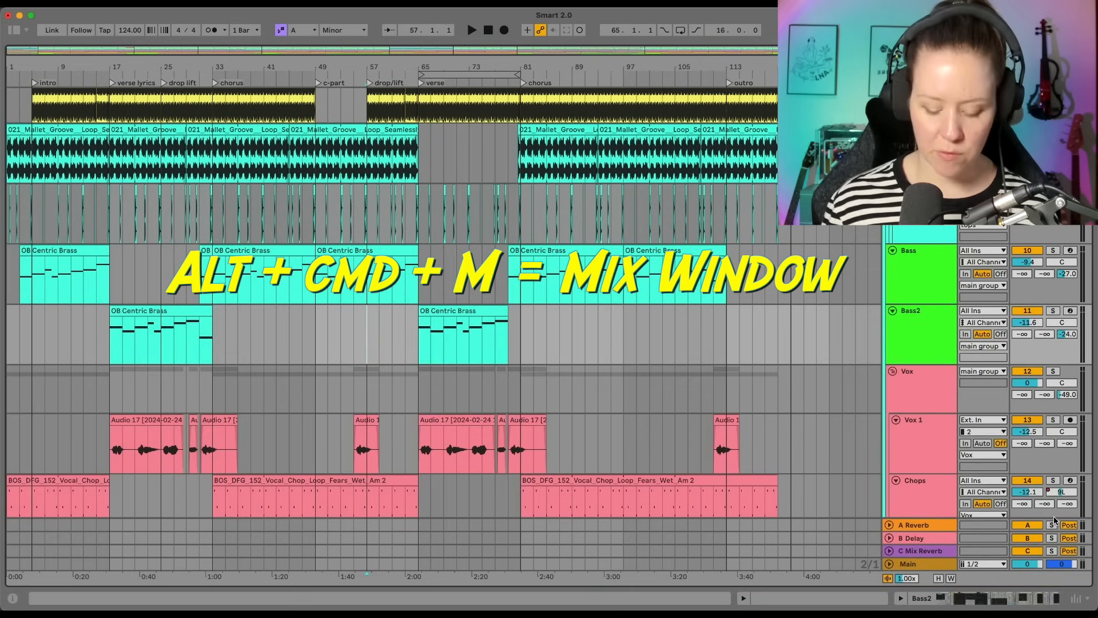
key("alt+super+m")
- Toggle the mixer's In/Out section on and off, leaving it hidden
key("alt+super+i")
key("alt+super+i")
key("alt+super+i")
key("alt+super+i")
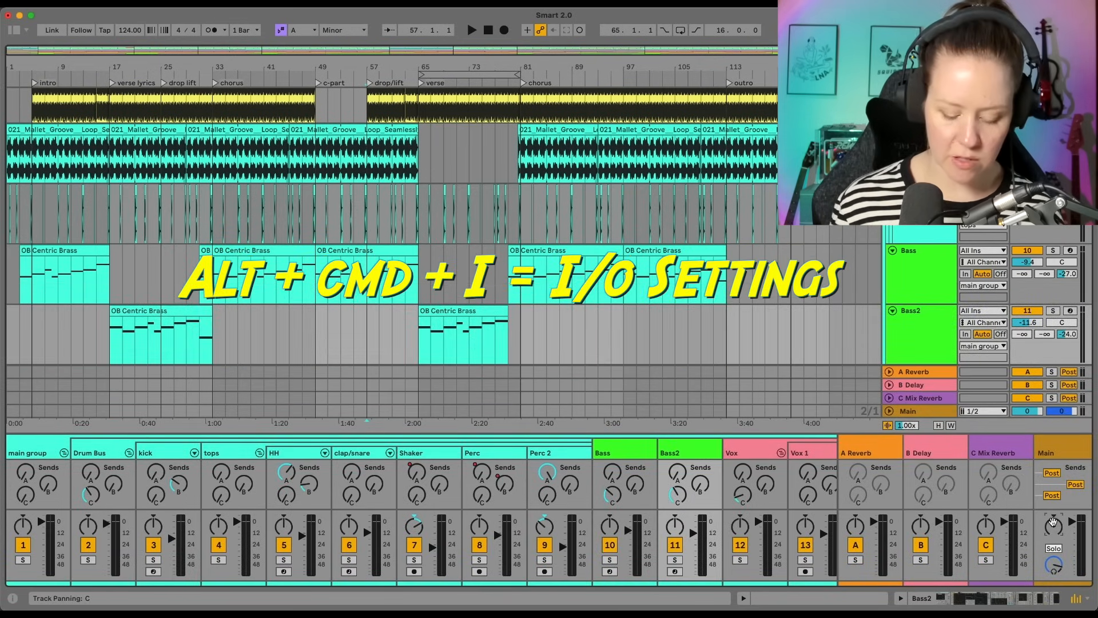
- Toggle the browser open and closed, leaving it hidden
key("alt+super+b")
key("alt+super+b")
key("alt+super+b")
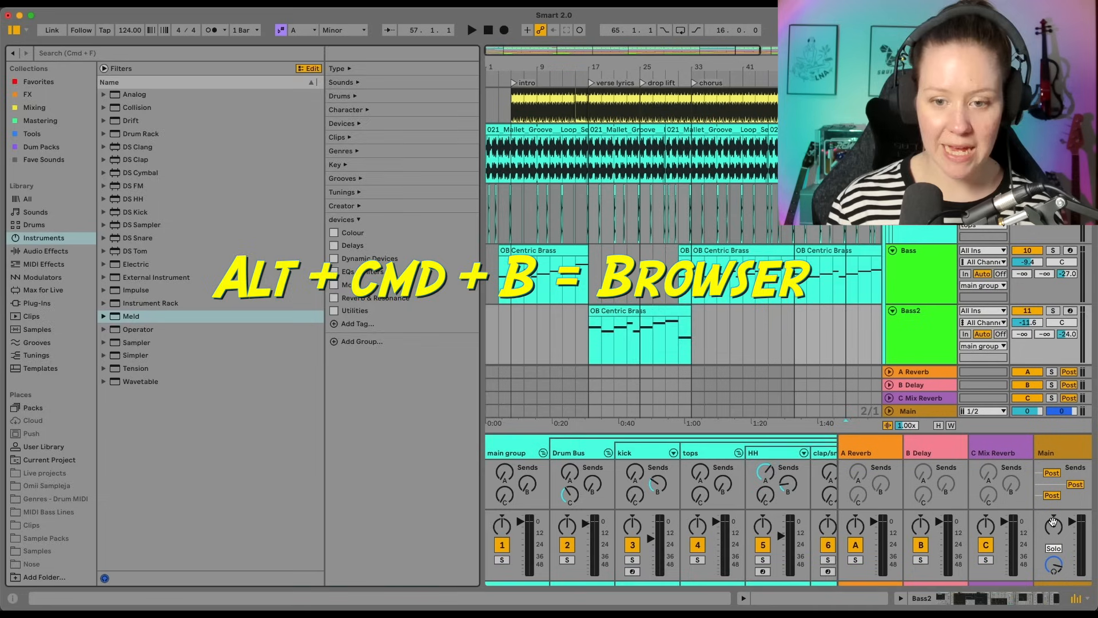
key("alt+super+b")
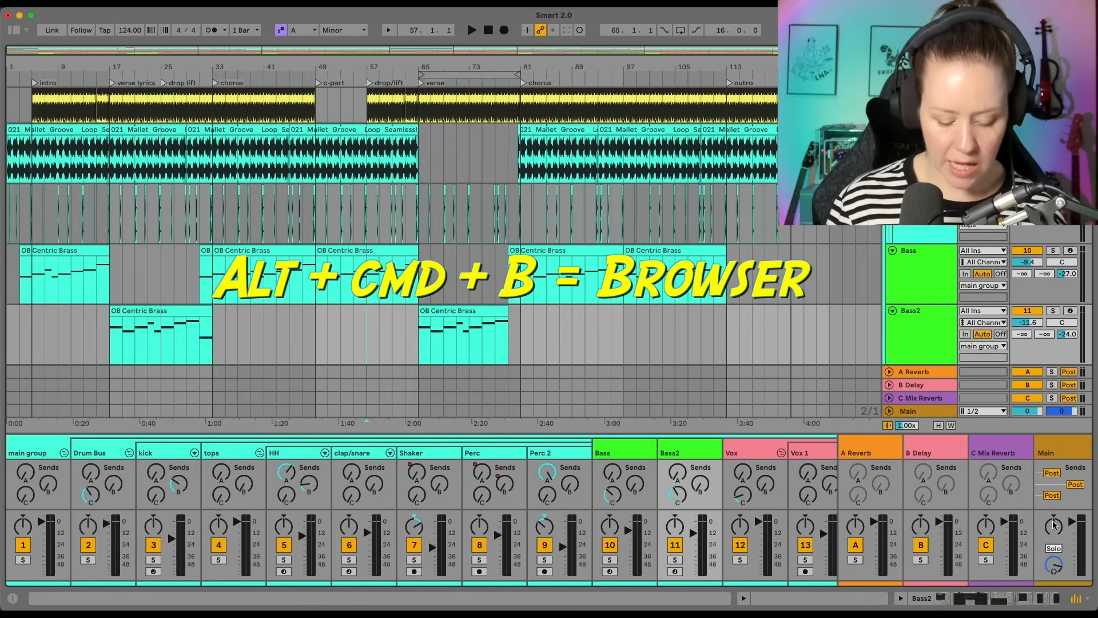
- Toggle the return tracks in the mixer off and on, leaving them shown
key("alt+super+r")
key("alt+super+r")
key("alt+super+r")
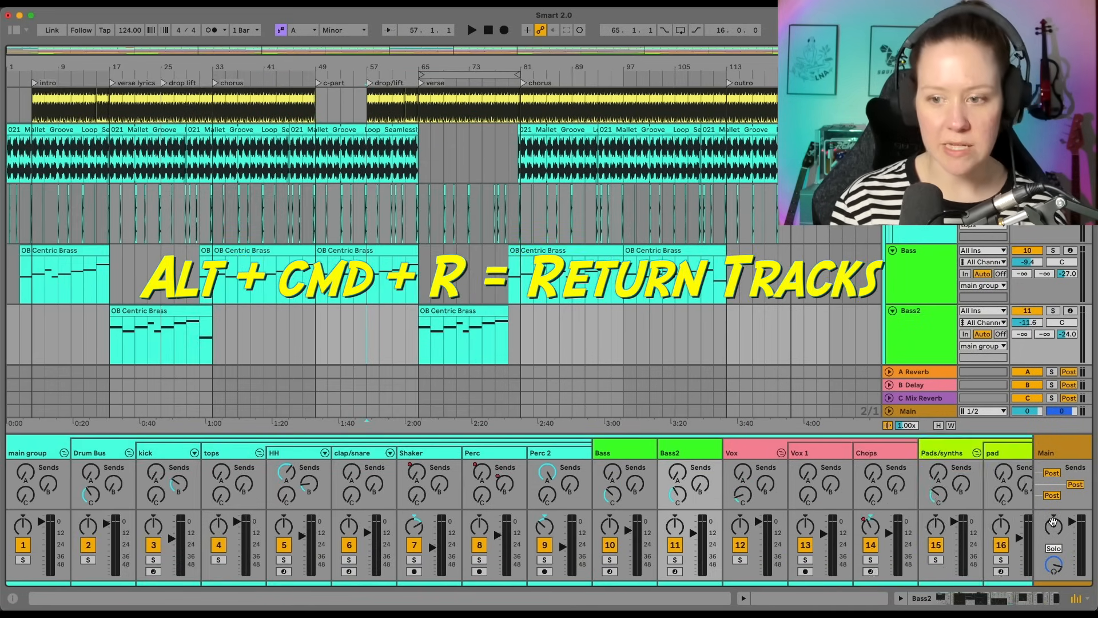
key("alt+super+r")
key("alt+super+r")
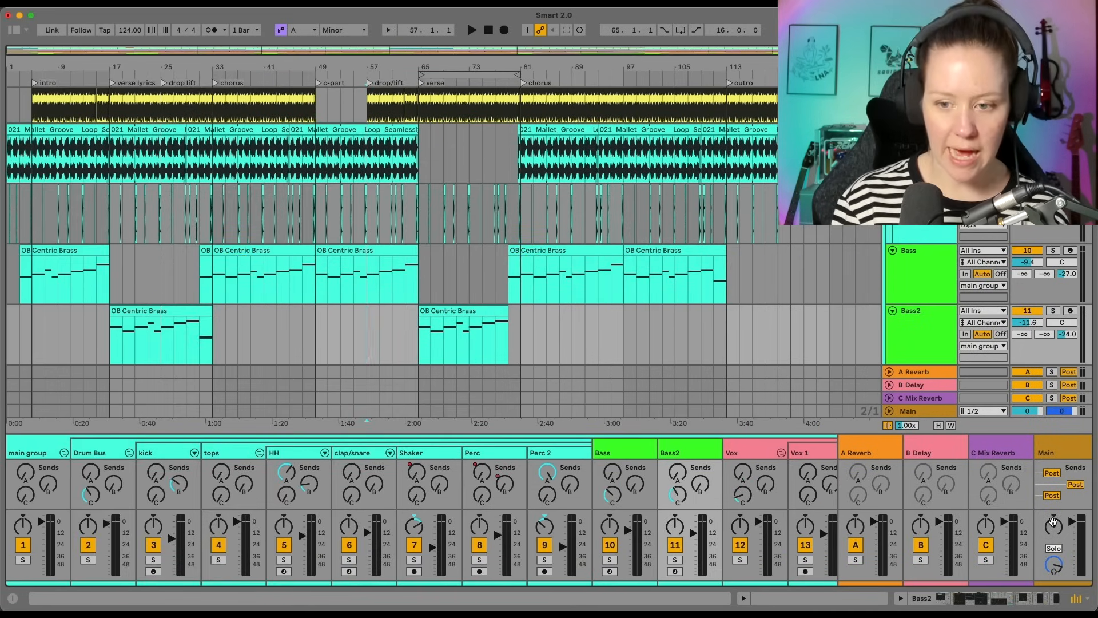
- Toggle the mixer's sends, leaving both the sends and the return tracks hidden in the mixer
key("alt+super+s")
key("alt+super+s")
key("alt+super+s")
key("alt+super+s")
key("alt+super+s")
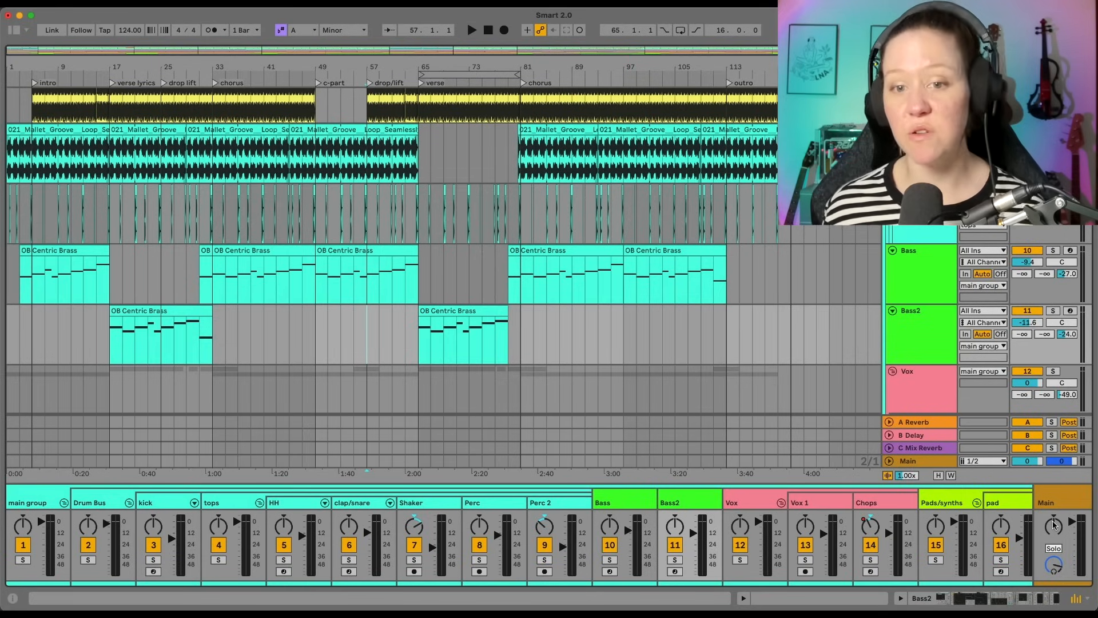
- Hide the mixer and look through all tracks of the arrangement
left_click(1076, 599)
scroll(590, 307, "up", 5)
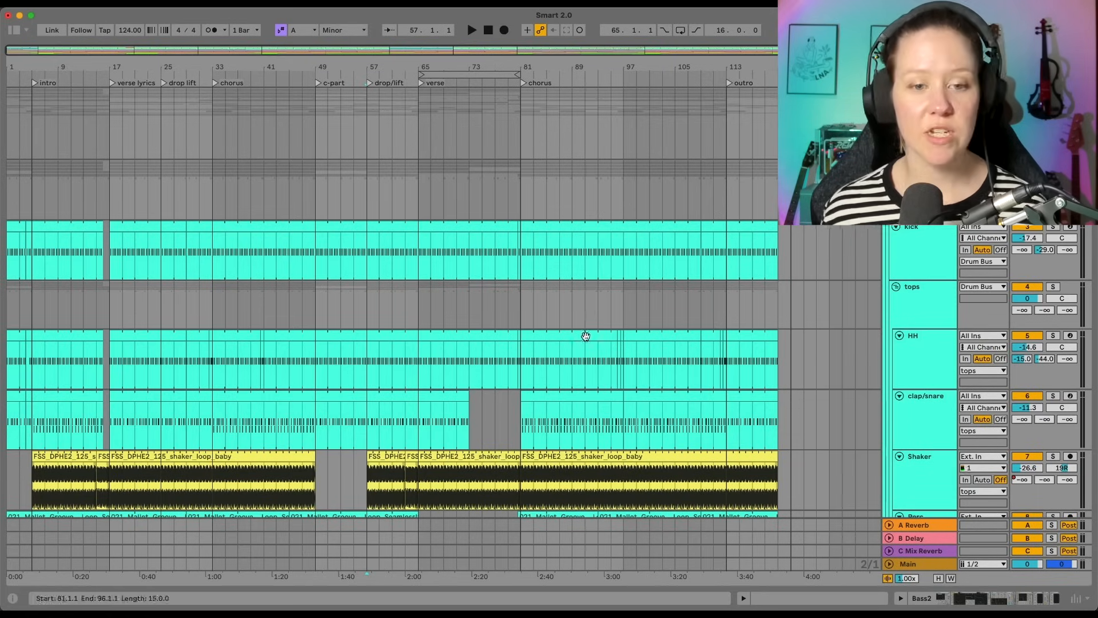
scroll(589, 303, "down", 15)
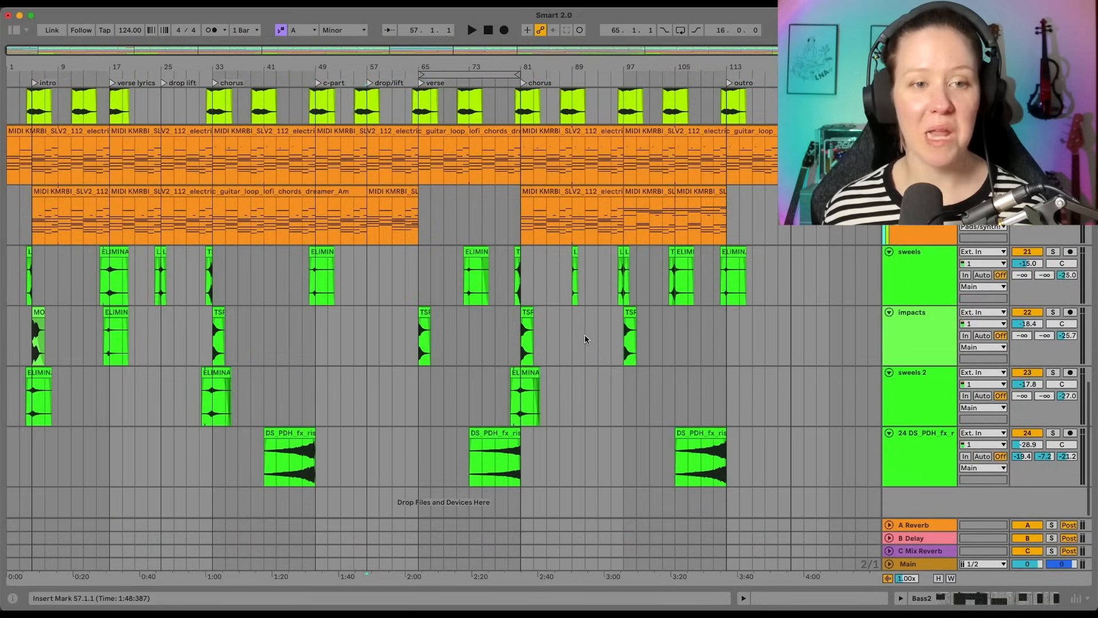
scroll(585, 334, "up", 15)
scroll(585, 339, "down", 15)
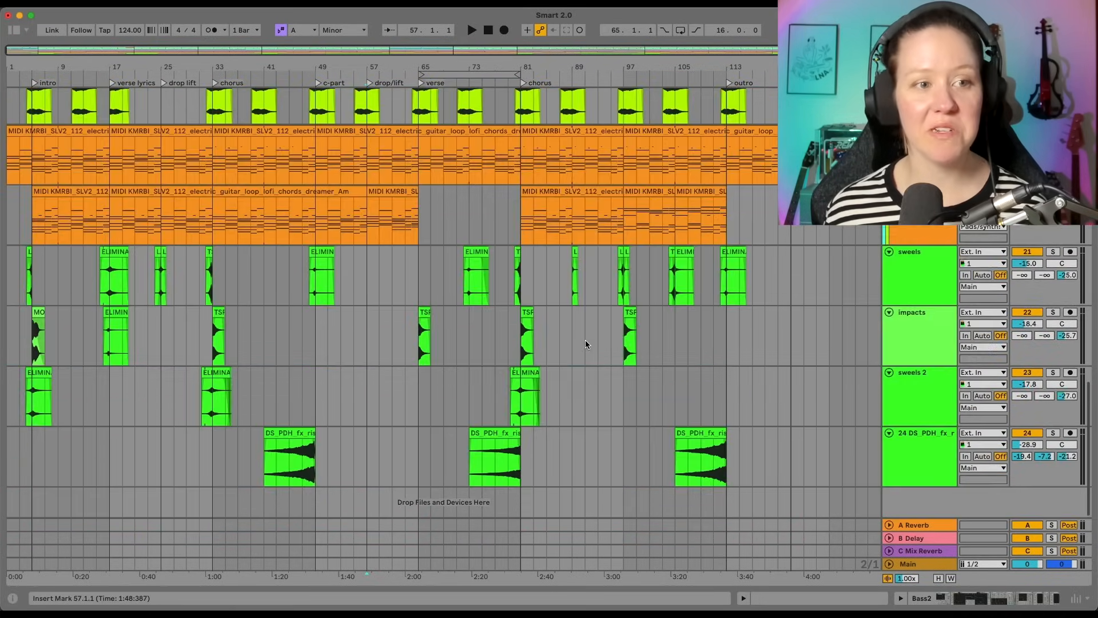
- Play the arrangement from the start of the song
left_click(9, 158)
key("space")
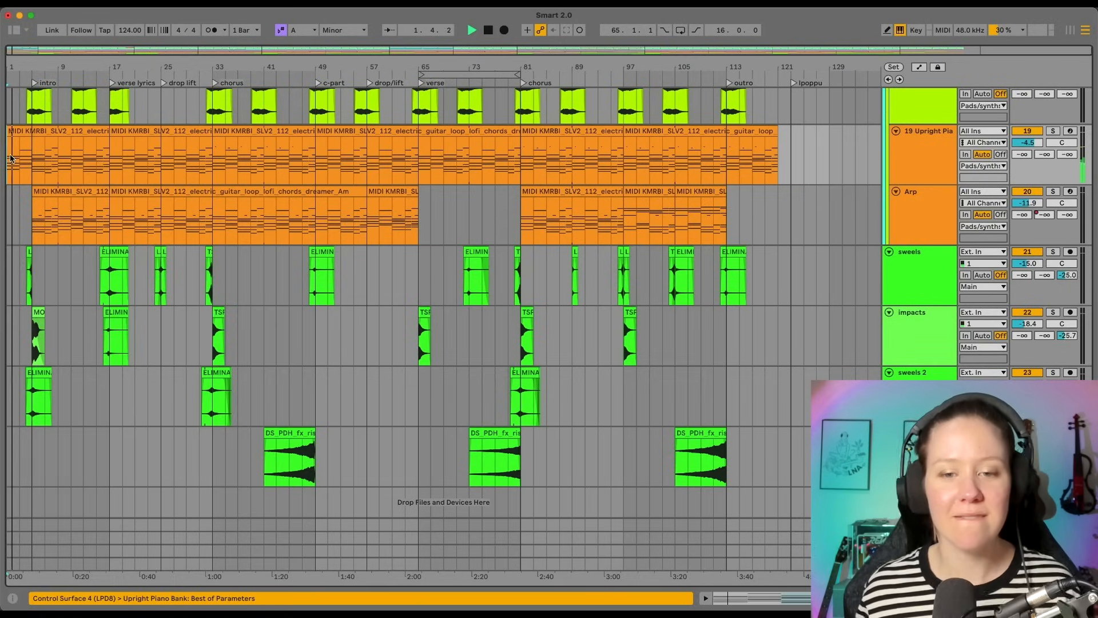